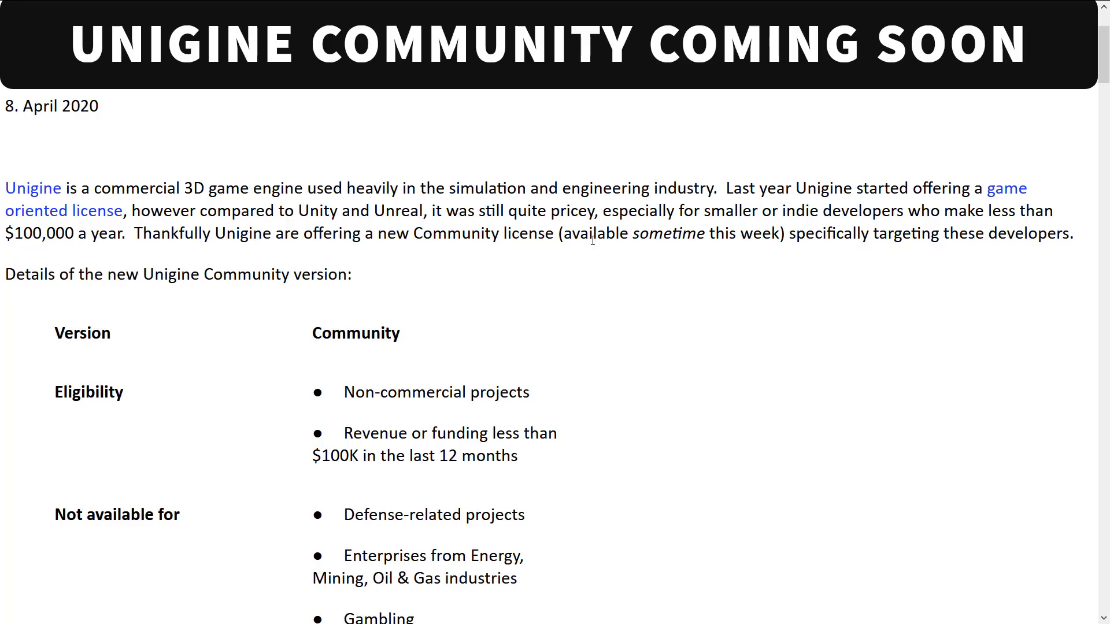
# Scroll through the GameFromScratch article on the new UNIGINE Community licence.
pyautogui.scroll(-2, 624, 261)
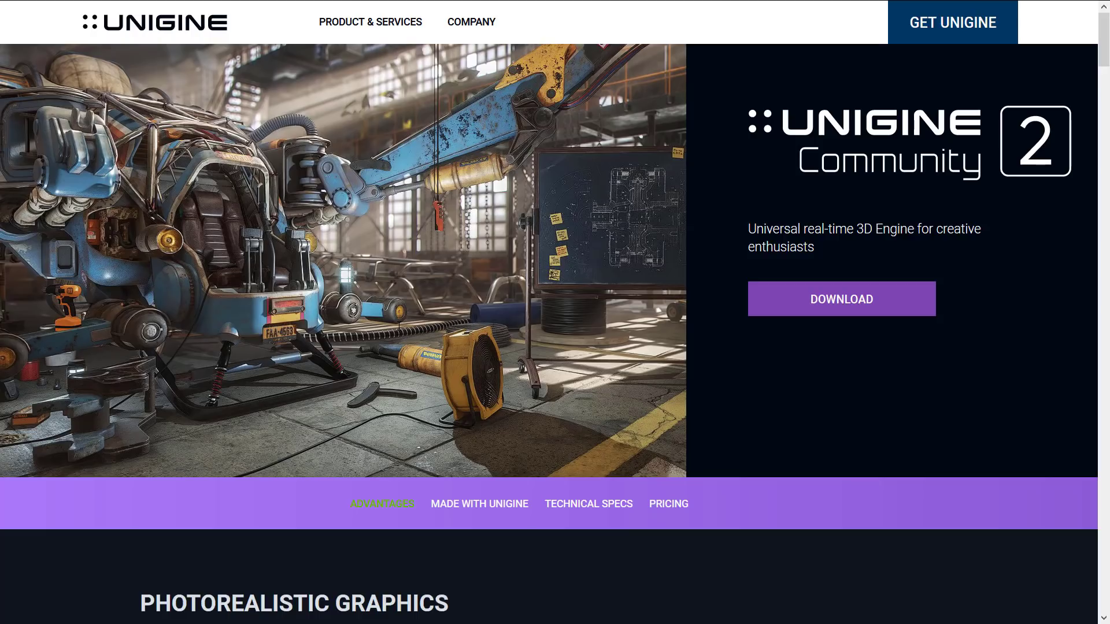
# In UnigineEditor, fly the viewport camera along the row of PBR material spheres.
pyautogui.moveTo(513, 3)
pyautogui.hotkey('alt', 'Tab')
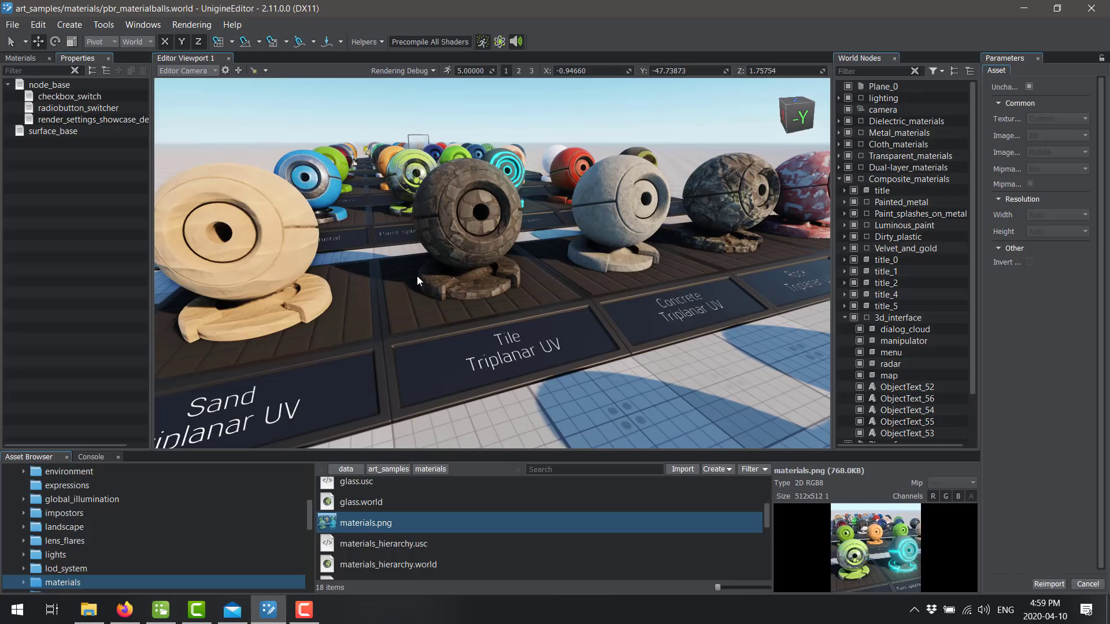
pyautogui.moveTo(417, 276)
pyautogui.mouseDown(button='right')
pyautogui.moveTo(480, 255)
pyautogui.moveTo(489, 267)
pyautogui.moveTo(404, 231)
pyautogui.moveTo(367, 259)
pyautogui.moveTo(358, 246)
pyautogui.moveTo(363, 265)
pyautogui.moveTo(391, 248)
pyautogui.moveTo(393, 287)
pyautogui.moveTo(503, 287)
pyautogui.moveTo(778, 264)
pyautogui.moveTo(839, 243)
pyautogui.moveTo(837, 220)
pyautogui.moveTo(799, 282)
pyautogui.moveTo(563, 351)
pyautogui.moveTo(730, 369)
pyautogui.moveTo(696, 345)
pyautogui.moveTo(537, 310)
pyautogui.moveTo(515, 283)
pyautogui.moveTo(505, 221)
pyautogui.moveTo(451, 236)
pyautogui.moveTo(376, 225)
pyautogui.moveTo(390, 254)
pyautogui.moveTo(364, 309)
pyautogui.moveTo(359, 300)
pyautogui.moveTo(337, 425)
pyautogui.moveTo(337, 384)
pyautogui.moveTo(362, 368)
pyautogui.moveTo(366, 390)
pyautogui.moveTo(317, 465)
pyautogui.moveTo(262, 439)
pyautogui.moveTo(301, 314)
pyautogui.moveTo(391, 258)
pyautogui.moveTo(450, 247)
pyautogui.moveTo(433, 257)
pyautogui.moveTo(387, 231)
pyautogui.moveTo(241, 214)
pyautogui.moveTo(209, 238)
pyautogui.moveTo(171, 230)
pyautogui.moveTo(166, 185)
pyautogui.mouseUp(button='right')
pyautogui.press('d')
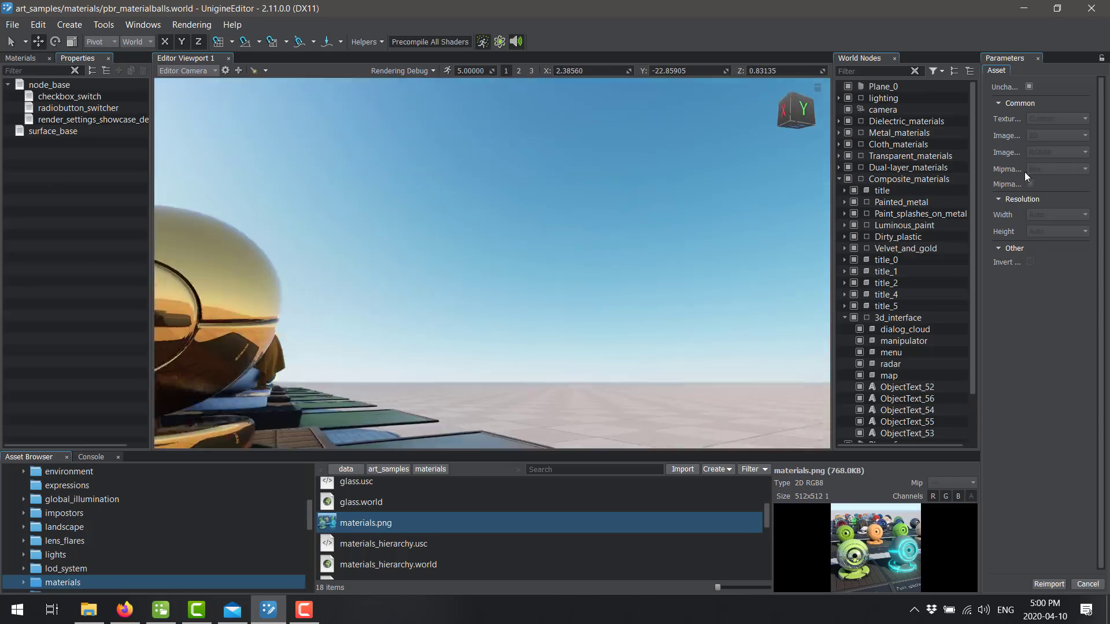
pyautogui.moveTo(1024, 172); pyautogui.dragTo(359, 275, button='right')
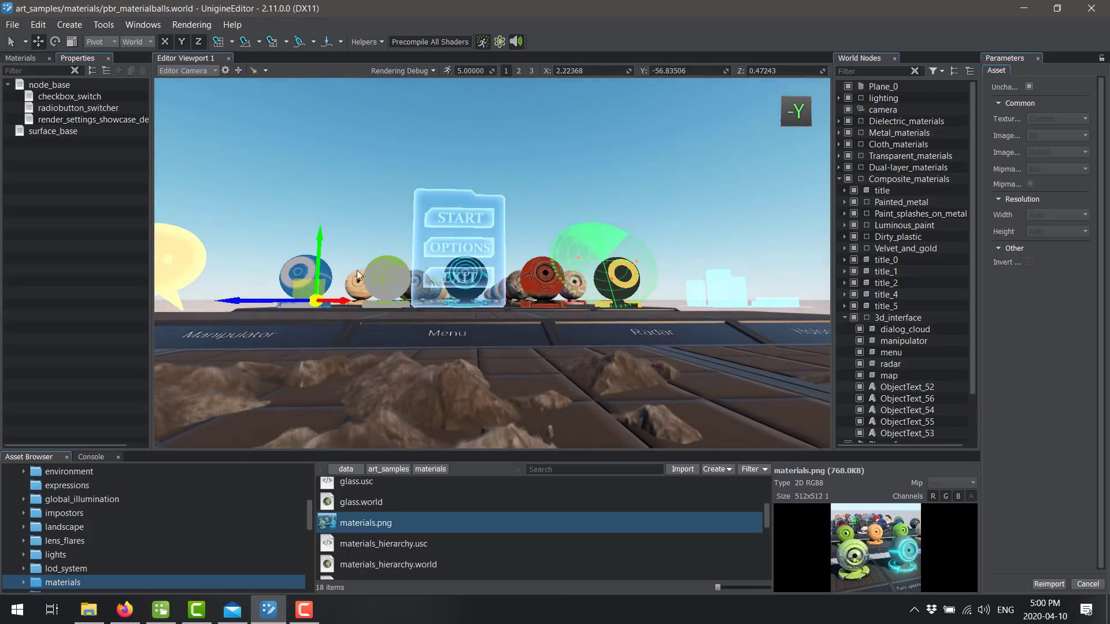
# Select the green material_ball_1 and scroll the materials folder in the Asset Browser.
pyautogui.click(384, 279)
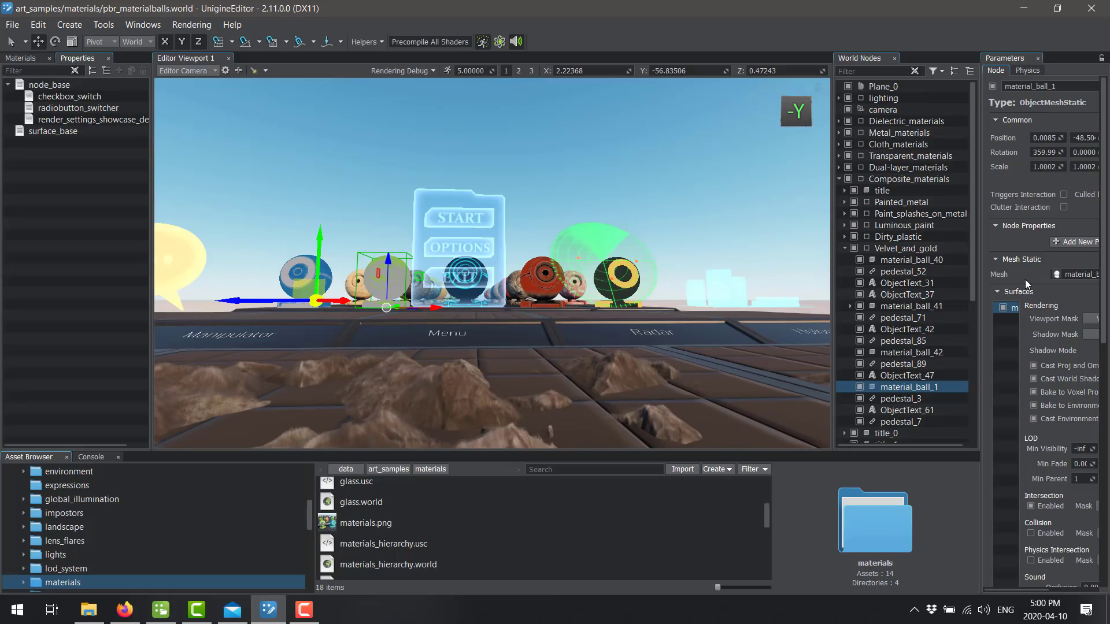
pyautogui.scroll(-3, 430, 511)
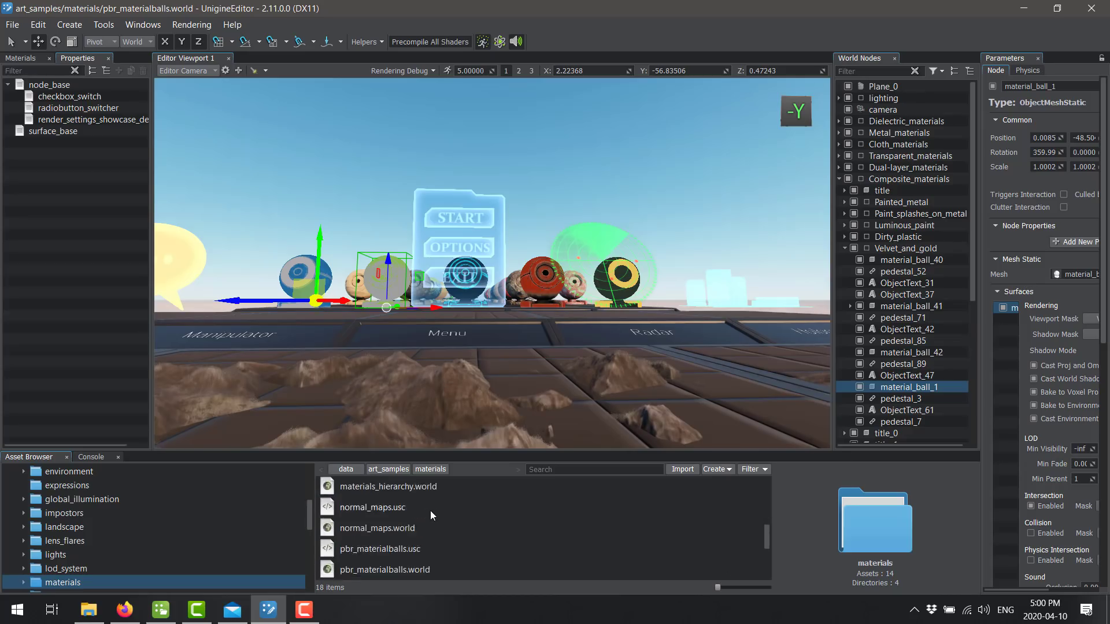
pyautogui.scroll(-2, 383, 542)
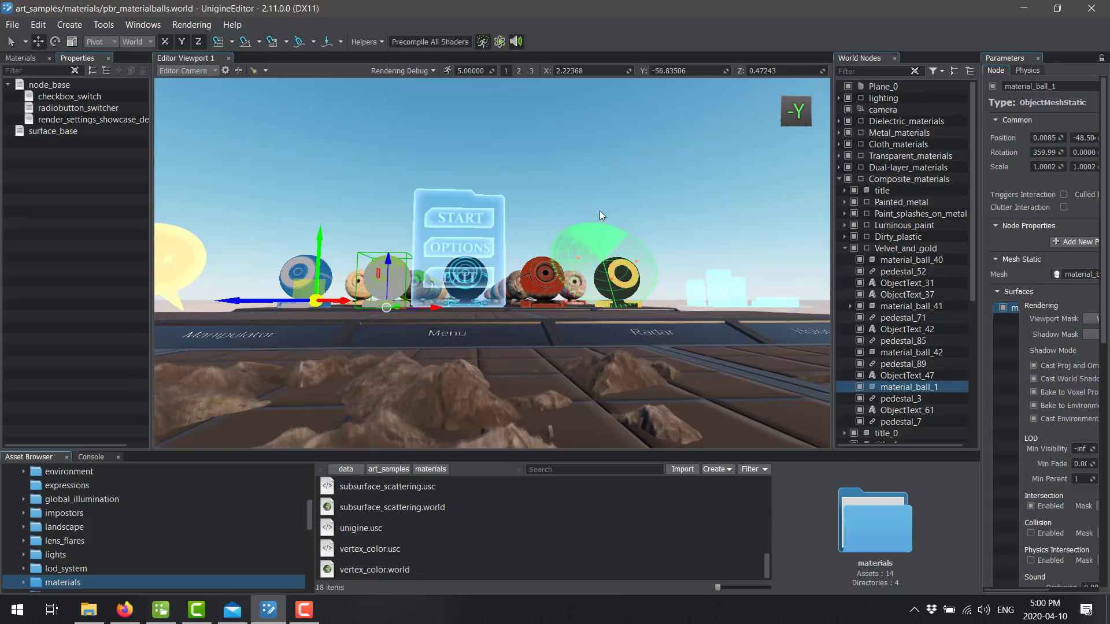
# Open the vertex_color.world sample and look down on its scene.
pyautogui.doubleClick(393, 561)
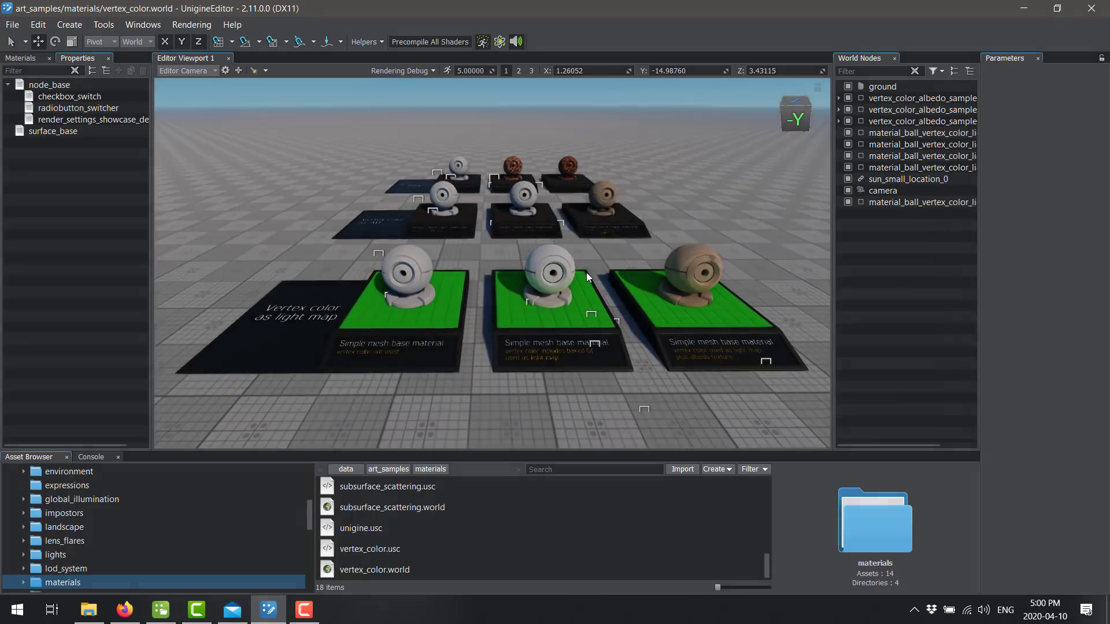
pyautogui.moveTo(606, 214); pyautogui.dragTo(578, 231, button='right')
pyautogui.scroll(5, 412, 528)
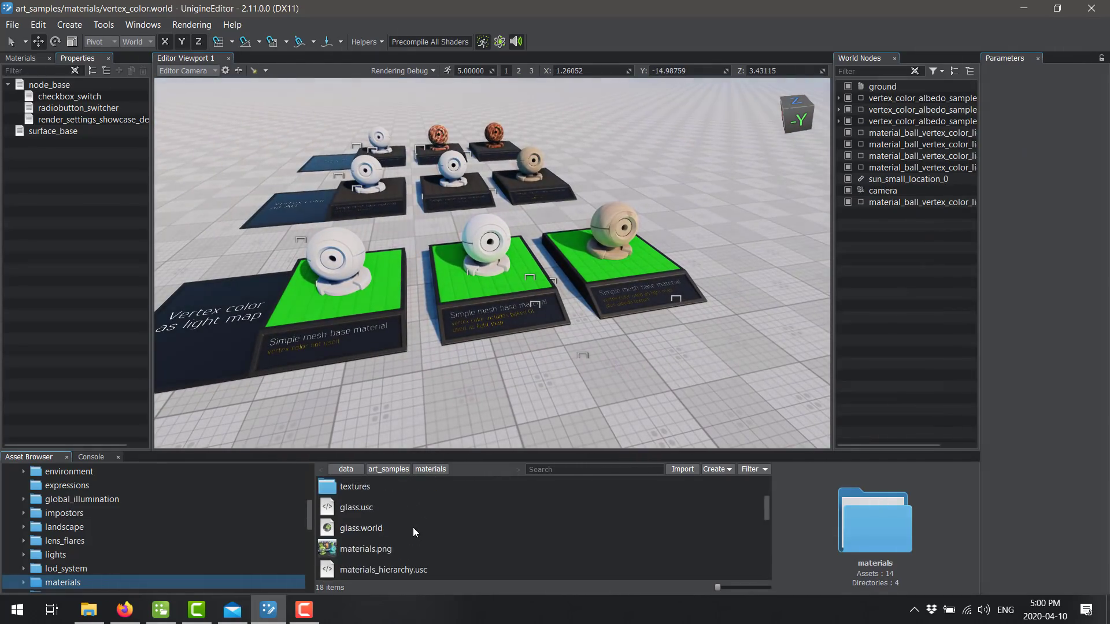
pyautogui.scroll(-3, 413, 527)
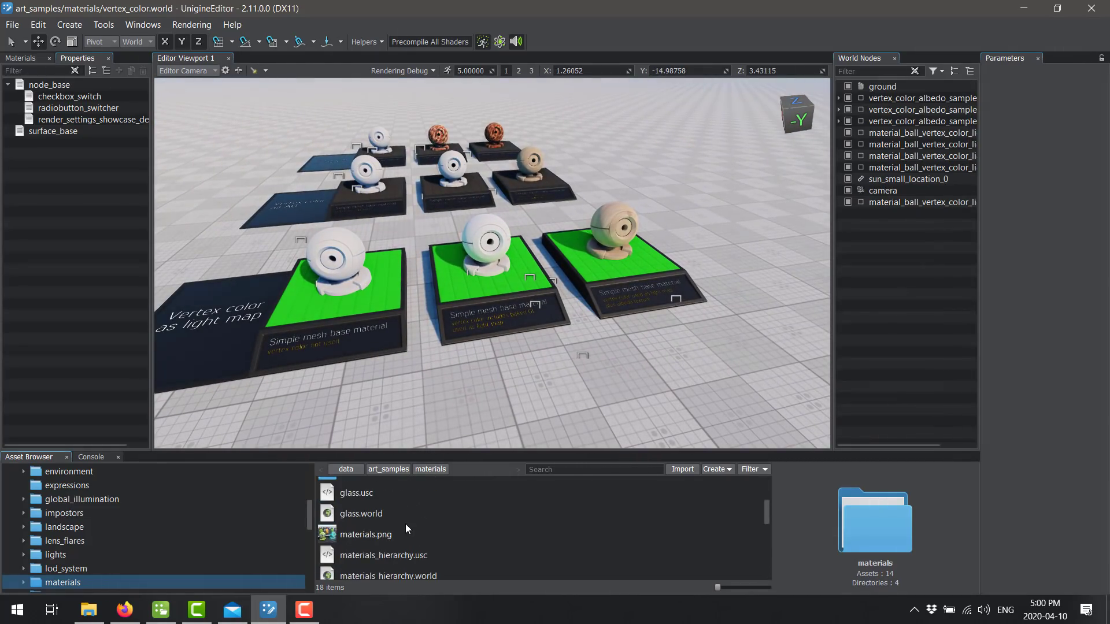
# Open the glass.world sample, swing the view toward the glass jars, then switch to the SDK Browser.
pyautogui.doubleClick(362, 513)
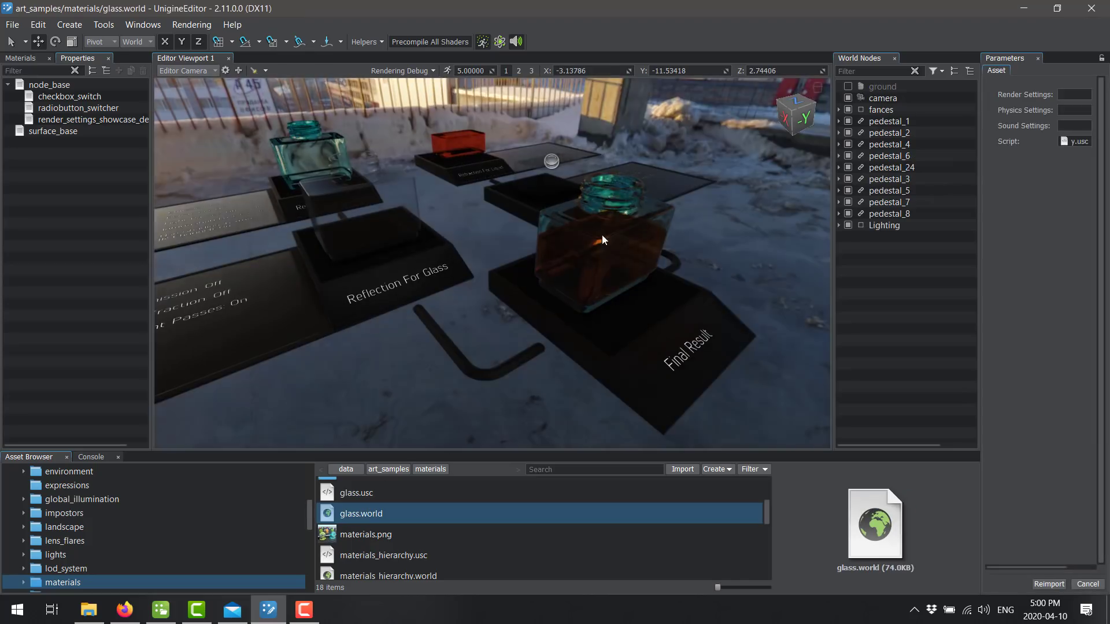
pyautogui.scroll(5, 501, 216)
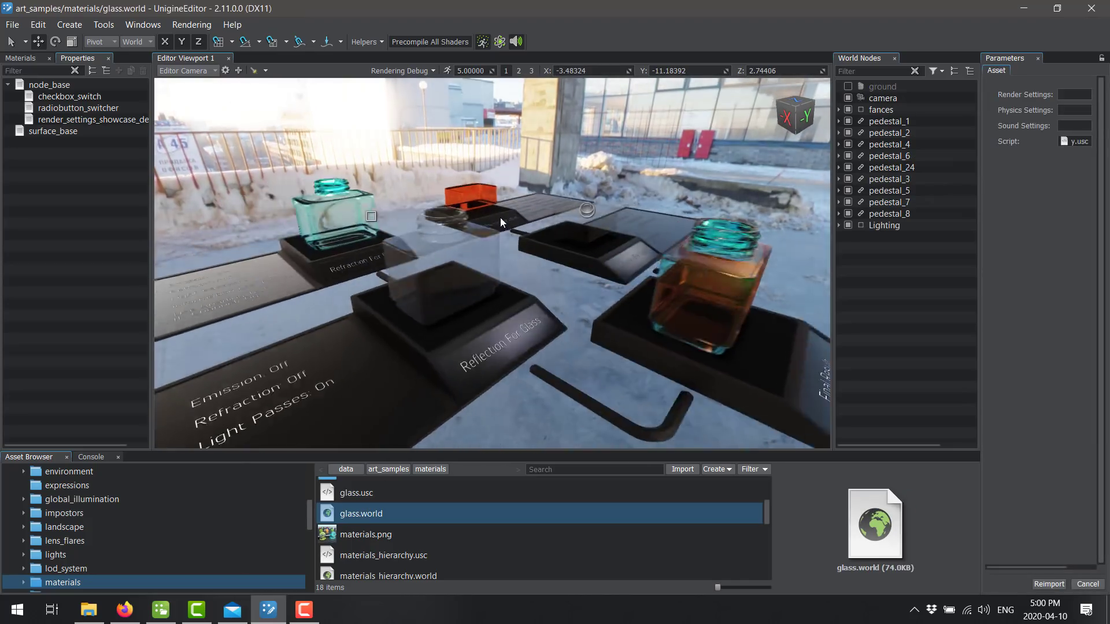
pyautogui.moveTo(502, 220); pyautogui.dragTo(332, 184, button='right')
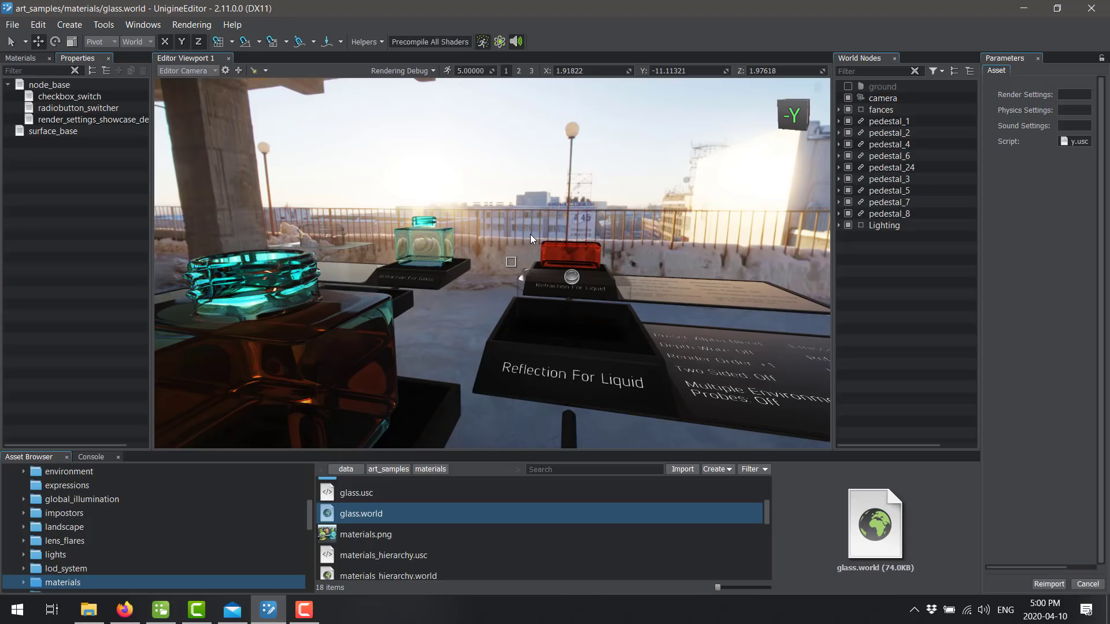
pyautogui.hotkey('alt', 'Tab')
pyautogui.hotkey('alt', 'Tab')
pyautogui.hotkey('alt', 'Tab')
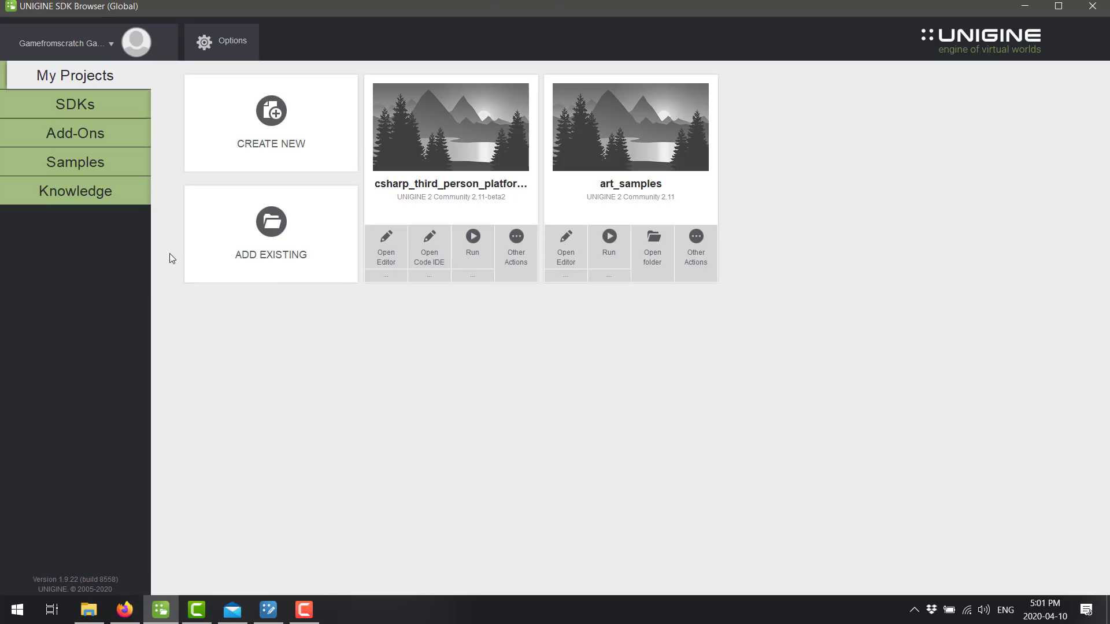
# Browse the SDKs and Add-Ons pages, then open the Samples categories.
pyautogui.click(70, 104)
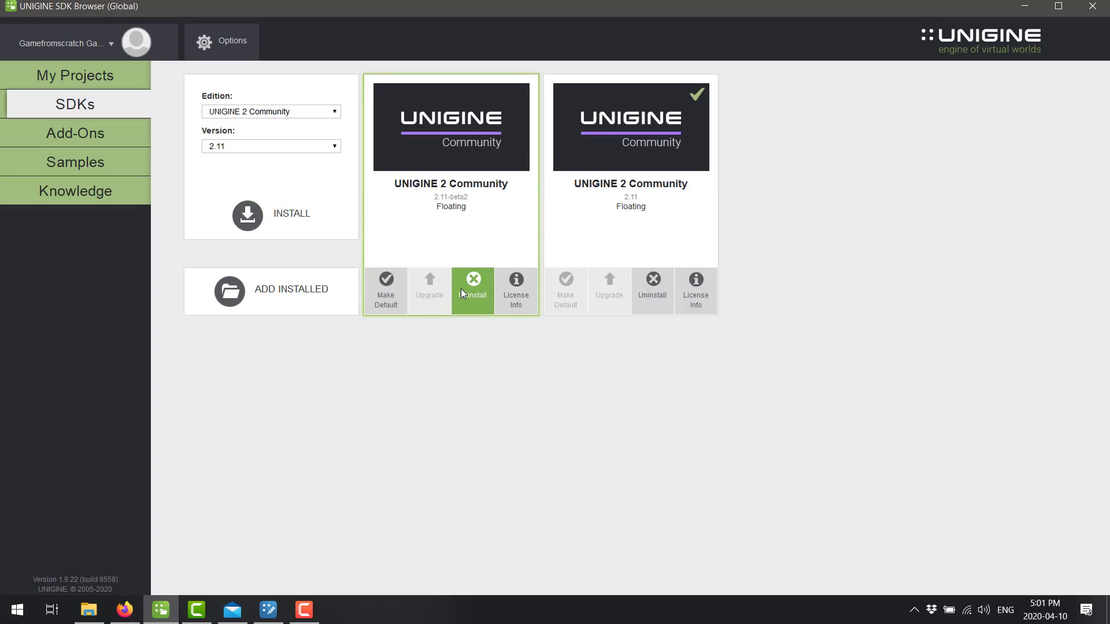
pyautogui.click(82, 132)
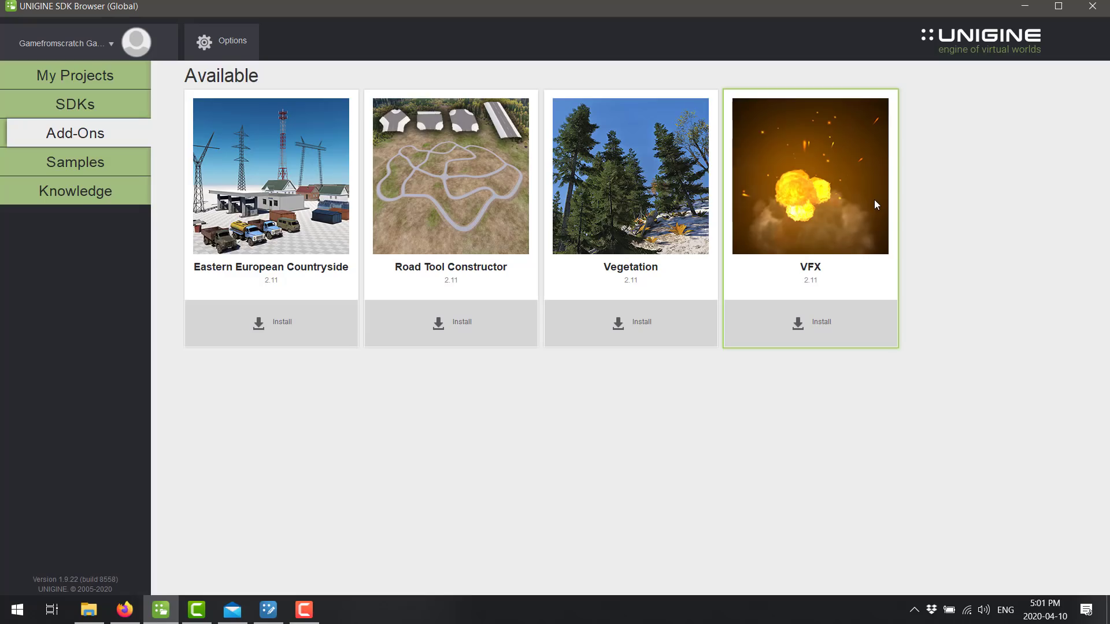
pyautogui.click(77, 165)
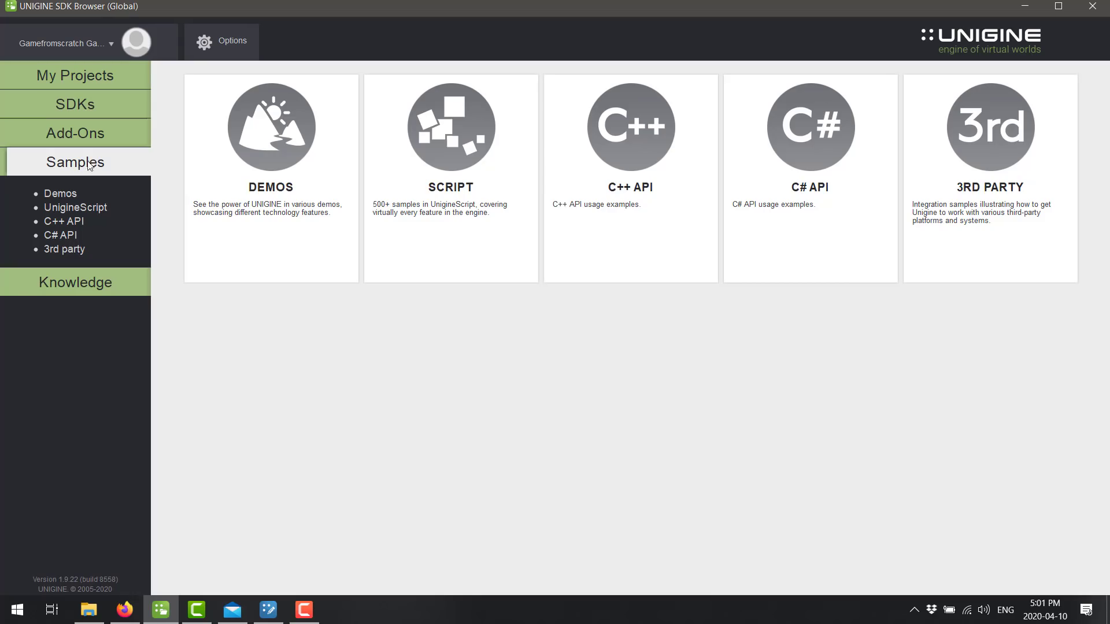
# Browse the Demos list and copy Art Samples as a new project.
pyautogui.click(59, 194)
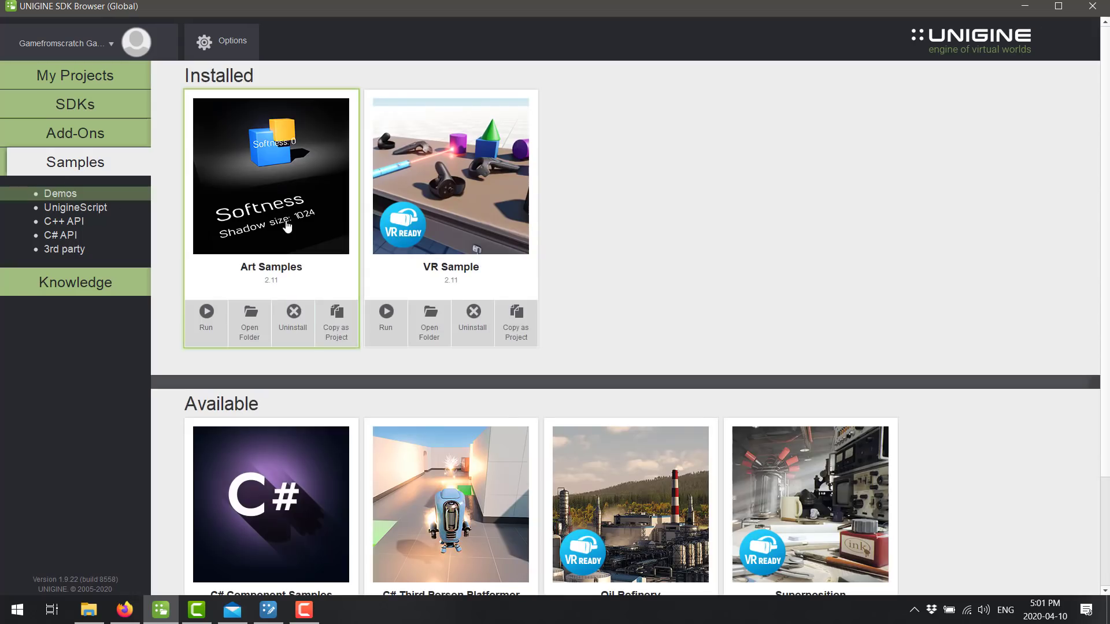
pyautogui.scroll(-3, 453, 439)
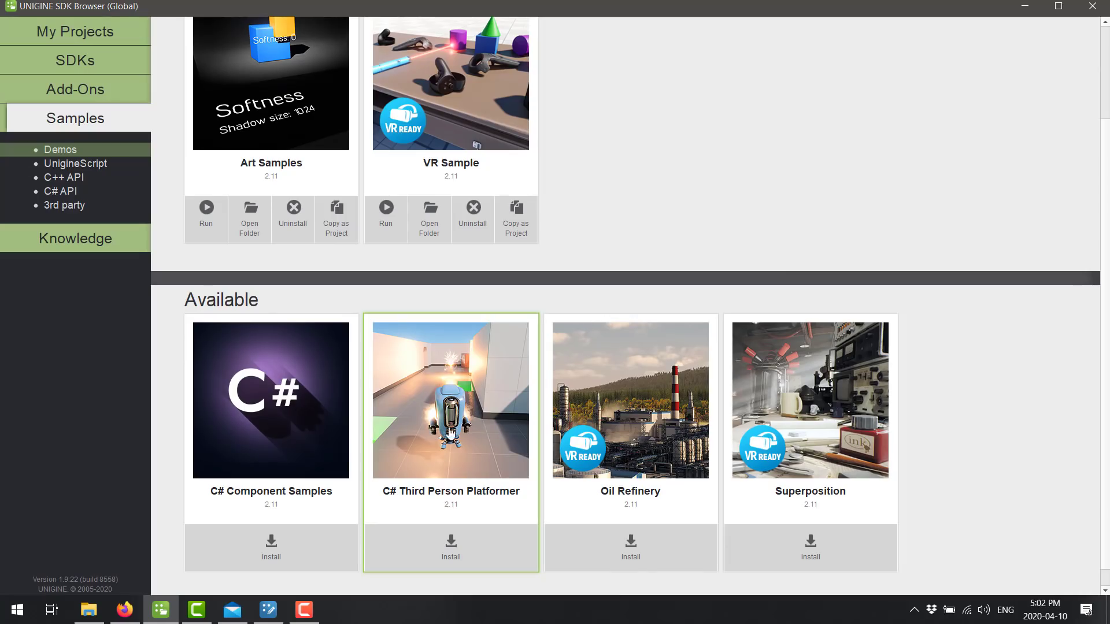
pyautogui.scroll(2, 462, 430)
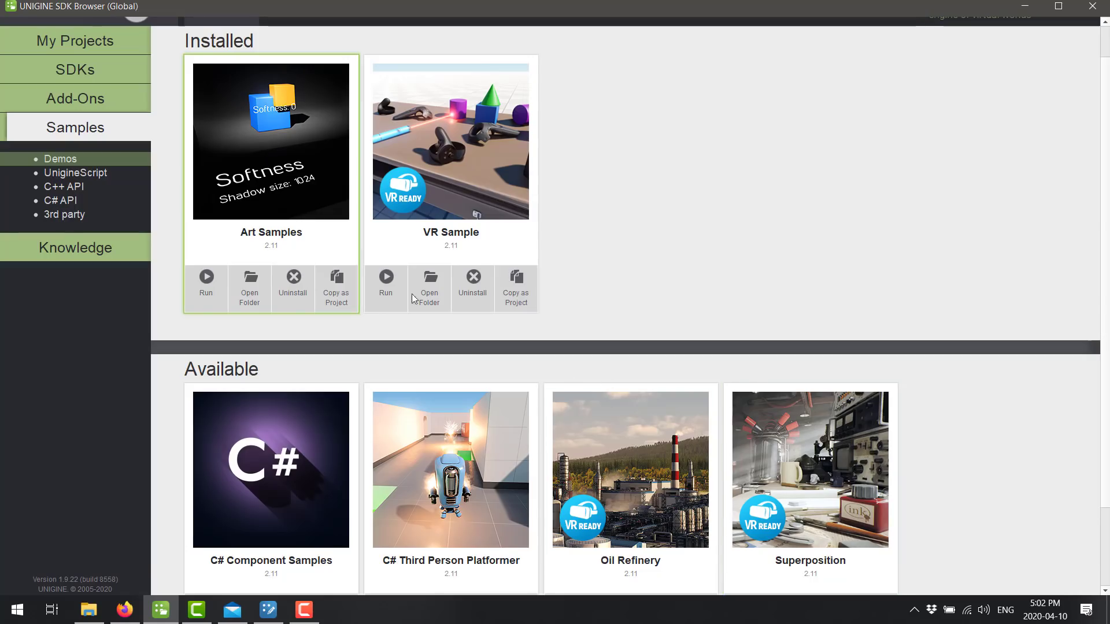
pyautogui.scroll(-2, 617, 397)
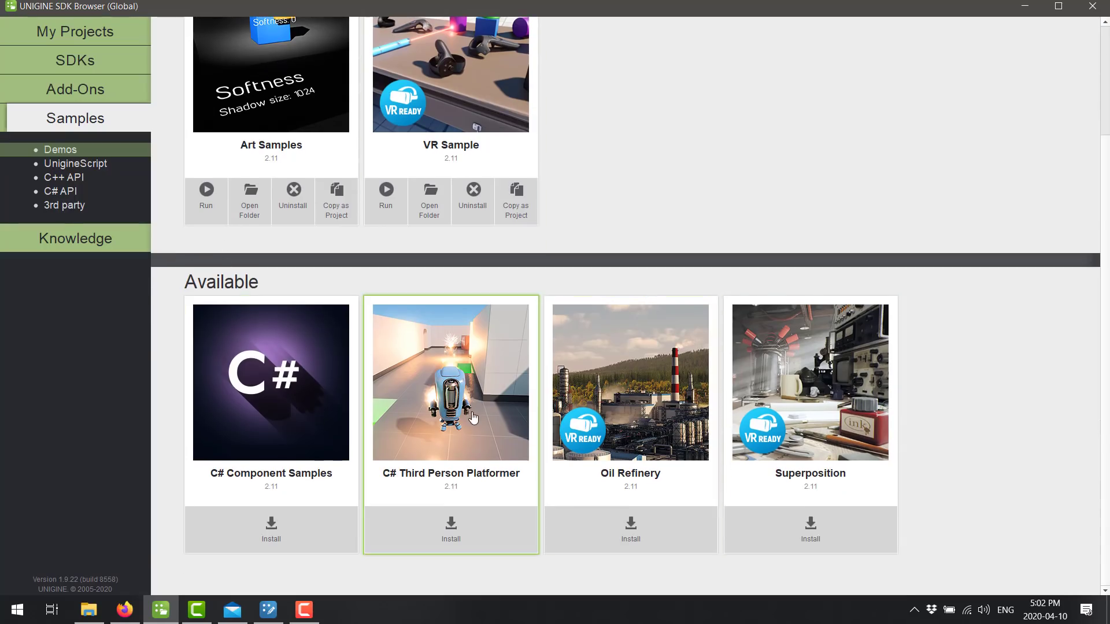
pyautogui.scroll(2, 434, 492)
pyautogui.scroll(-2, 429, 535)
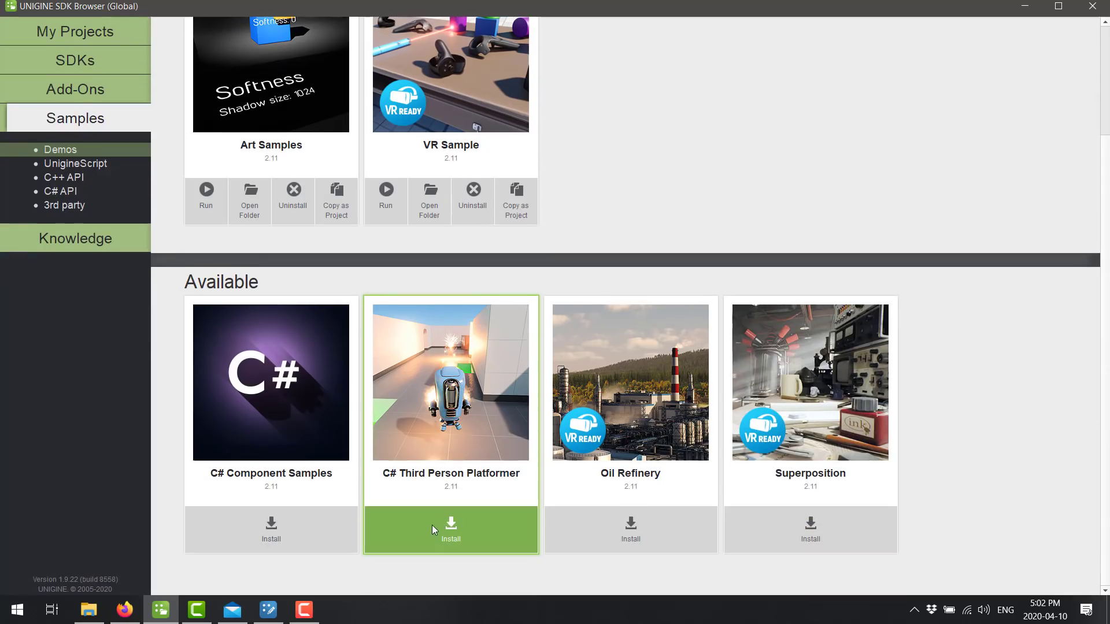
pyautogui.scroll(3, 432, 525)
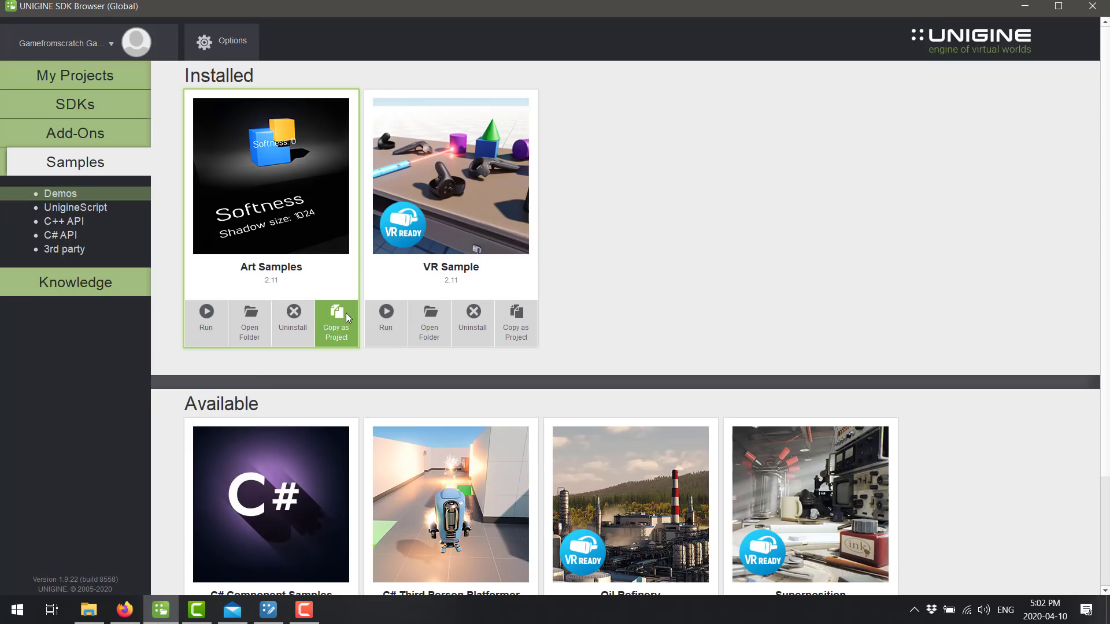
pyautogui.click(346, 313)
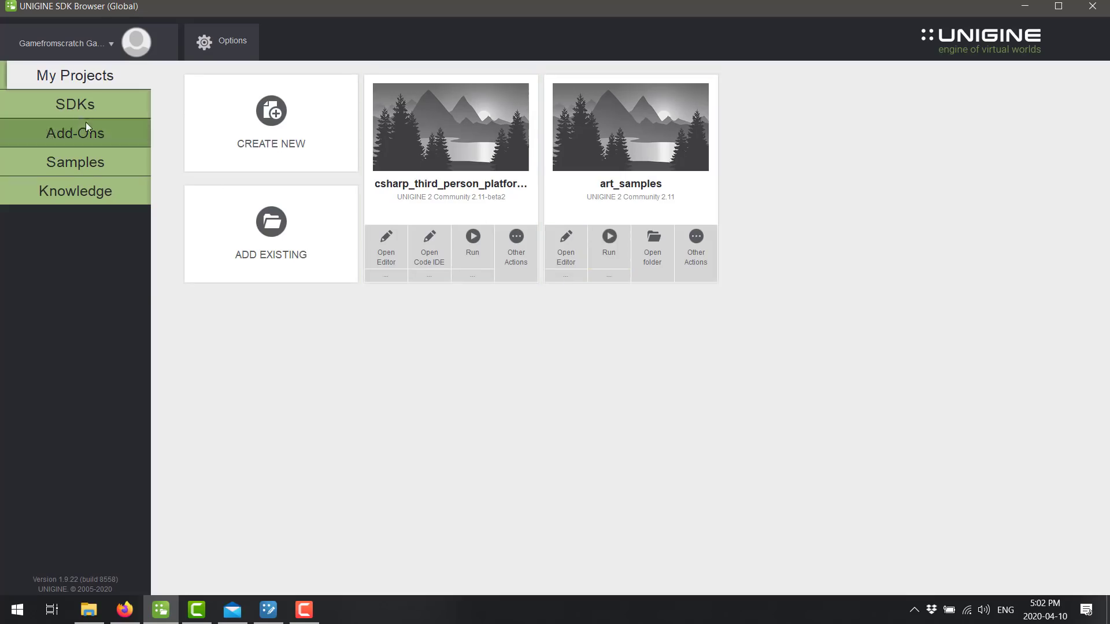
# Browse the Demos samples and scroll through the UnigineScript samples grid.
pyautogui.click(75, 162)
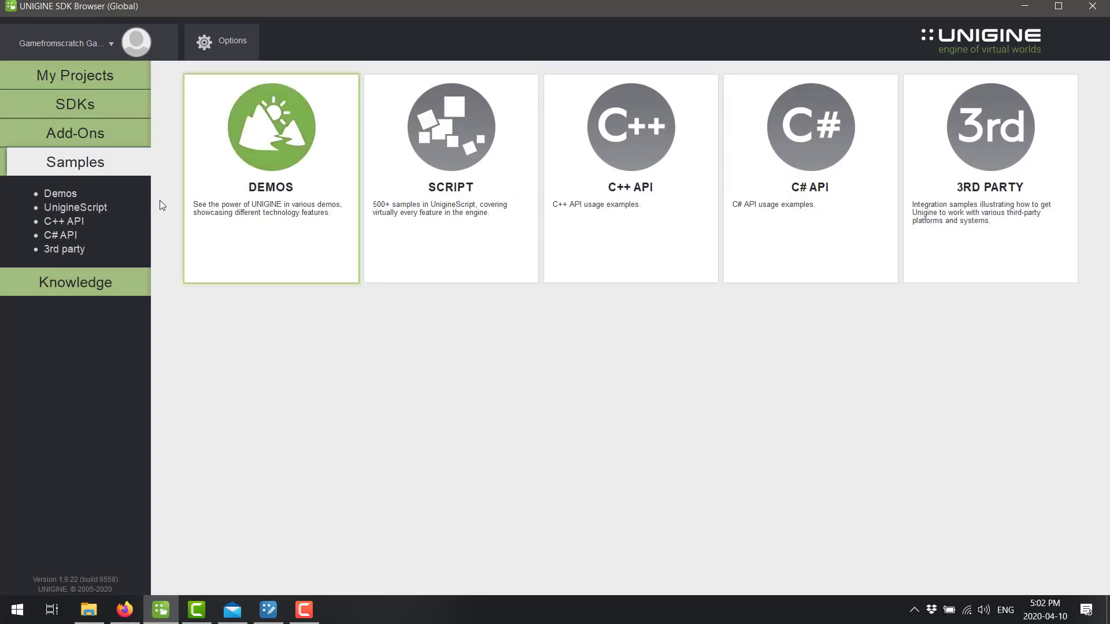
pyautogui.click(73, 200)
pyautogui.click(74, 208)
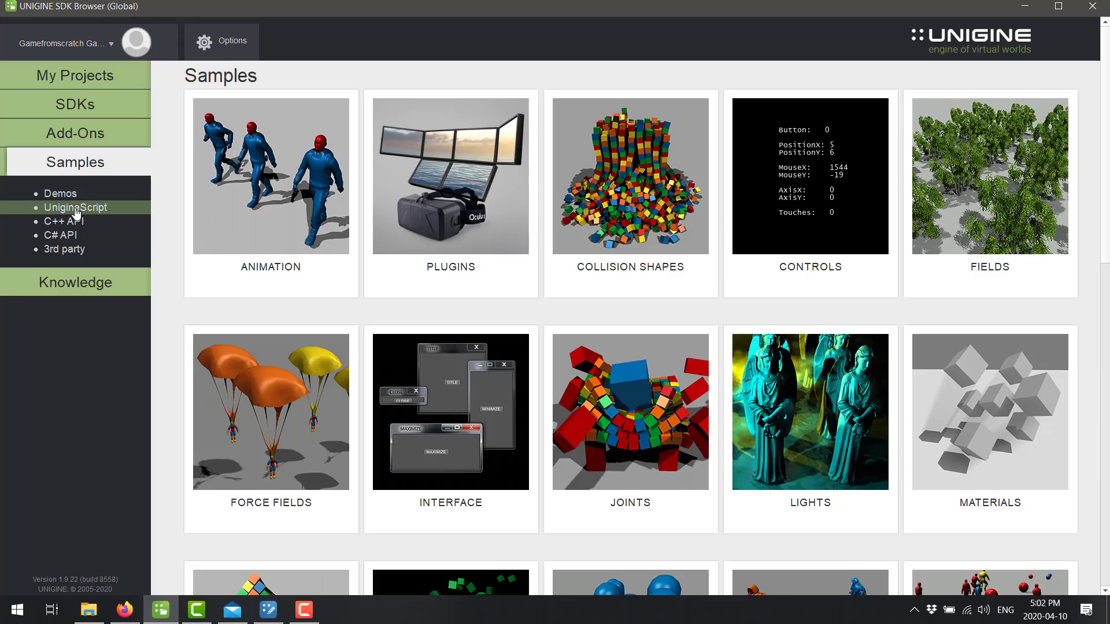
pyautogui.scroll(-3, 451, 268)
pyautogui.scroll(-8, 450, 267)
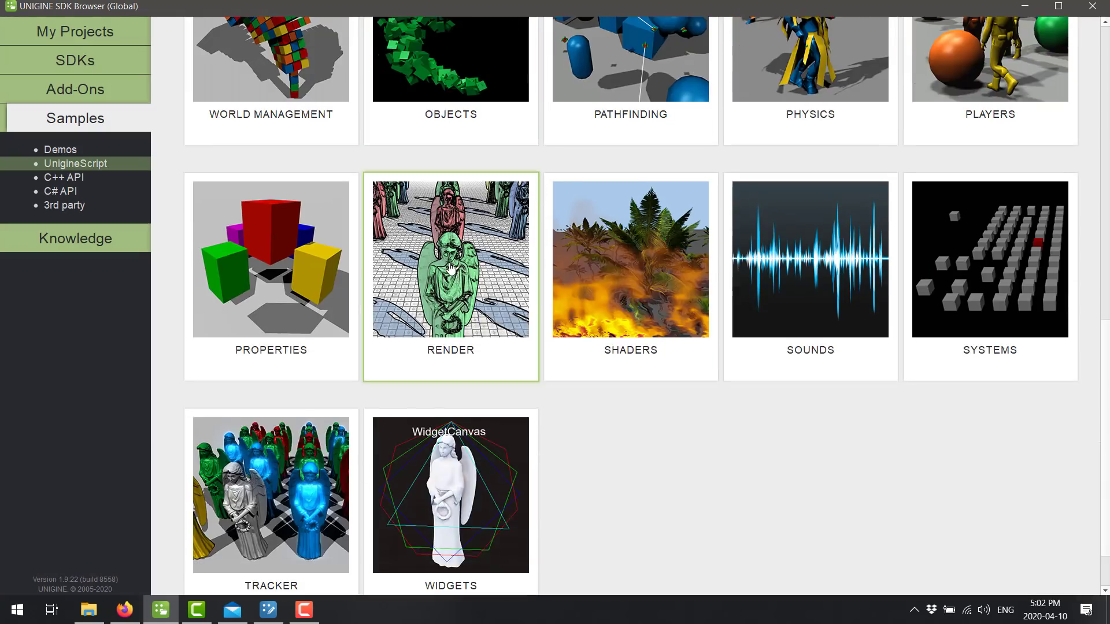
pyautogui.scroll(10, 451, 267)
pyautogui.scroll(1, 451, 268)
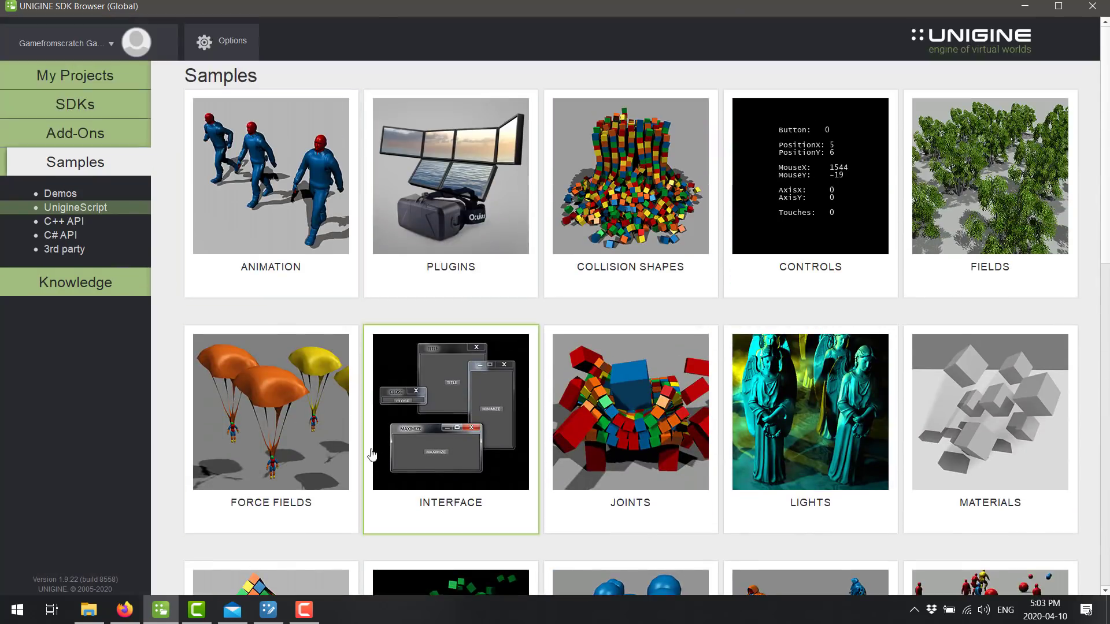
pyautogui.scroll(-2, 721, 436)
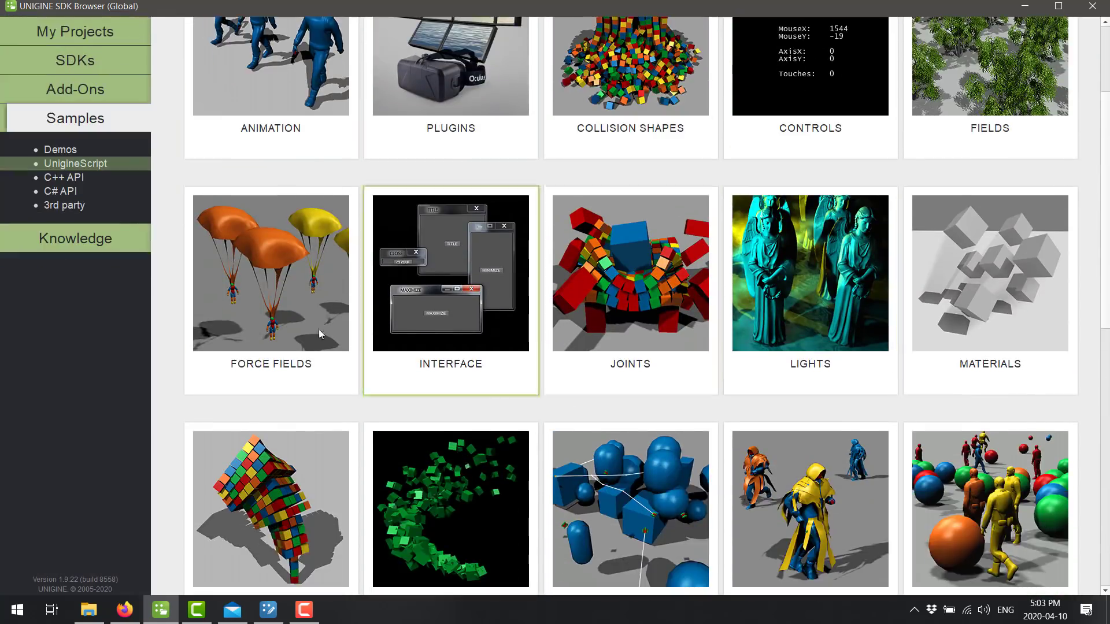
# Look through the C++ API, C# API, 3rd party and Demos samples, then open Knowledge.
pyautogui.click(64, 180)
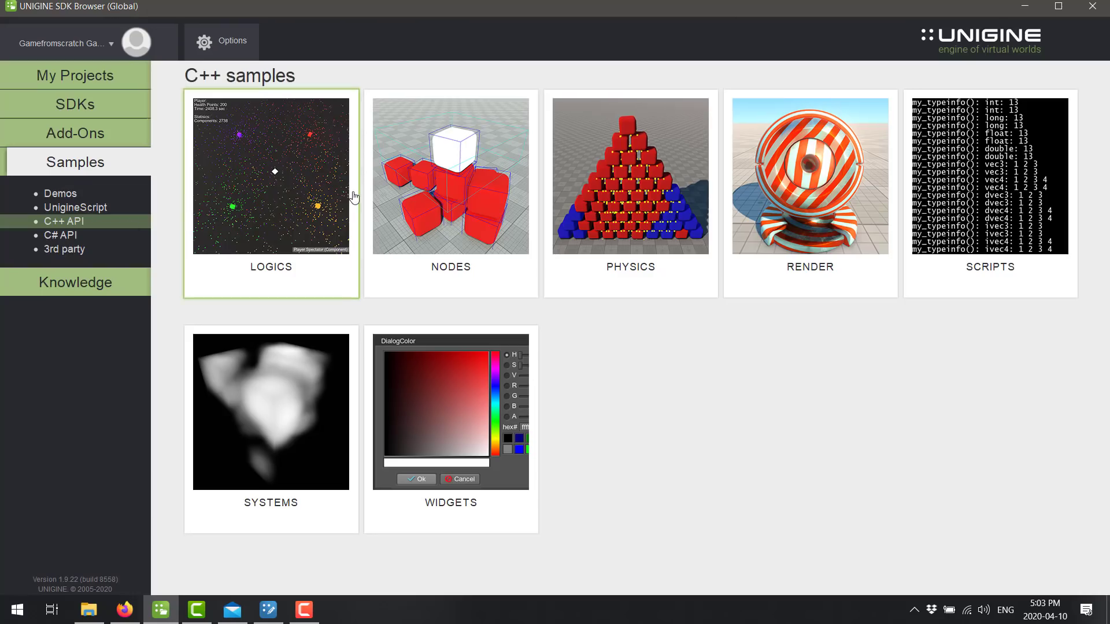
pyautogui.click(67, 238)
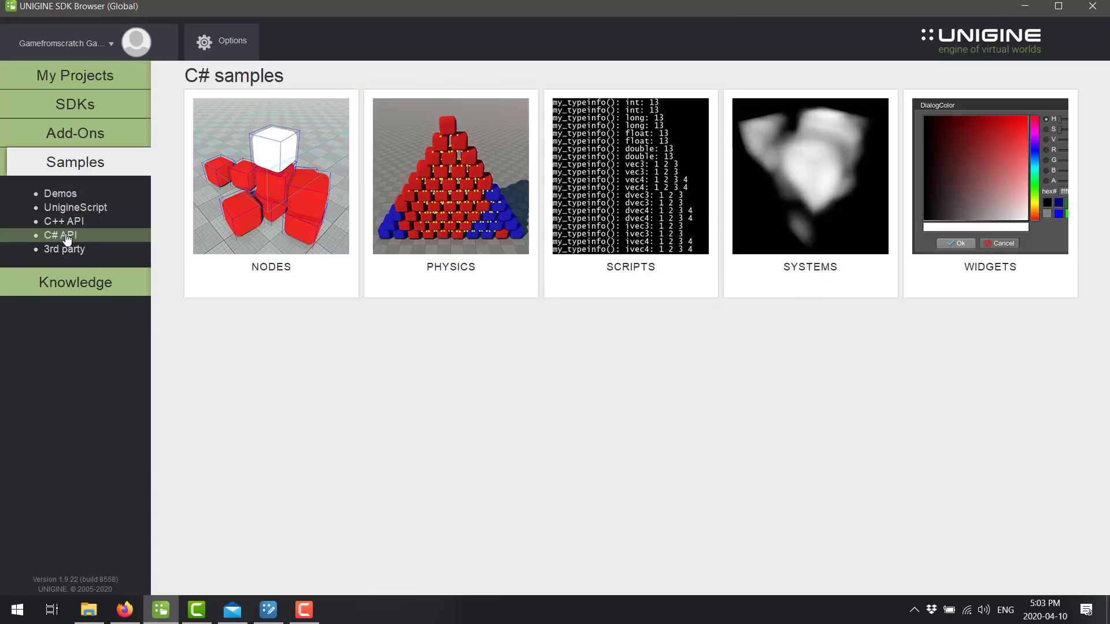
pyautogui.click(49, 252)
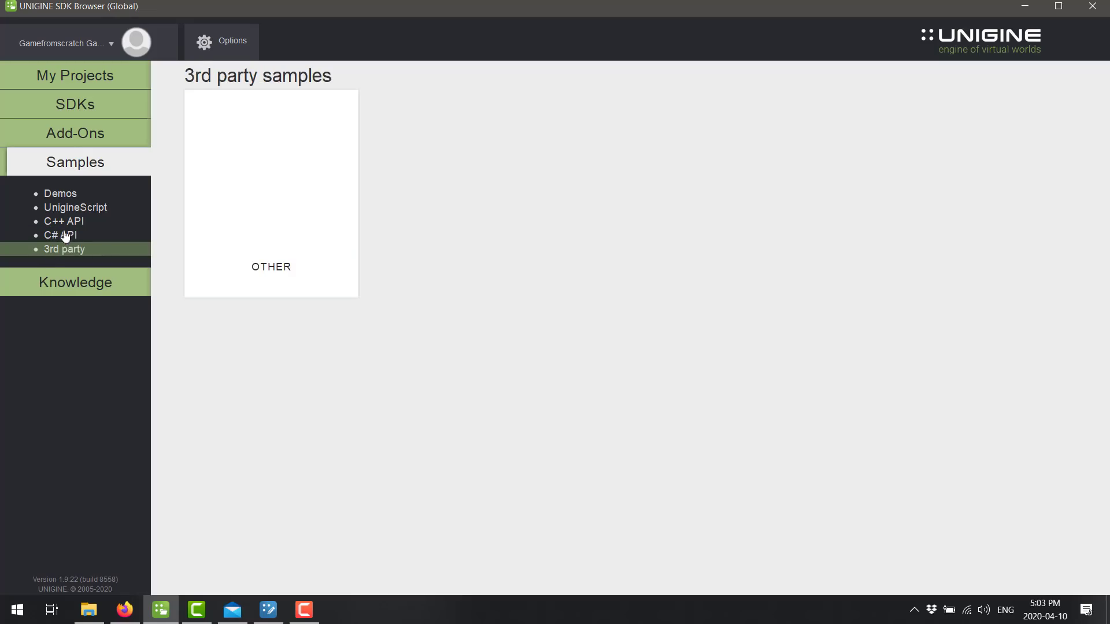
pyautogui.click(61, 195)
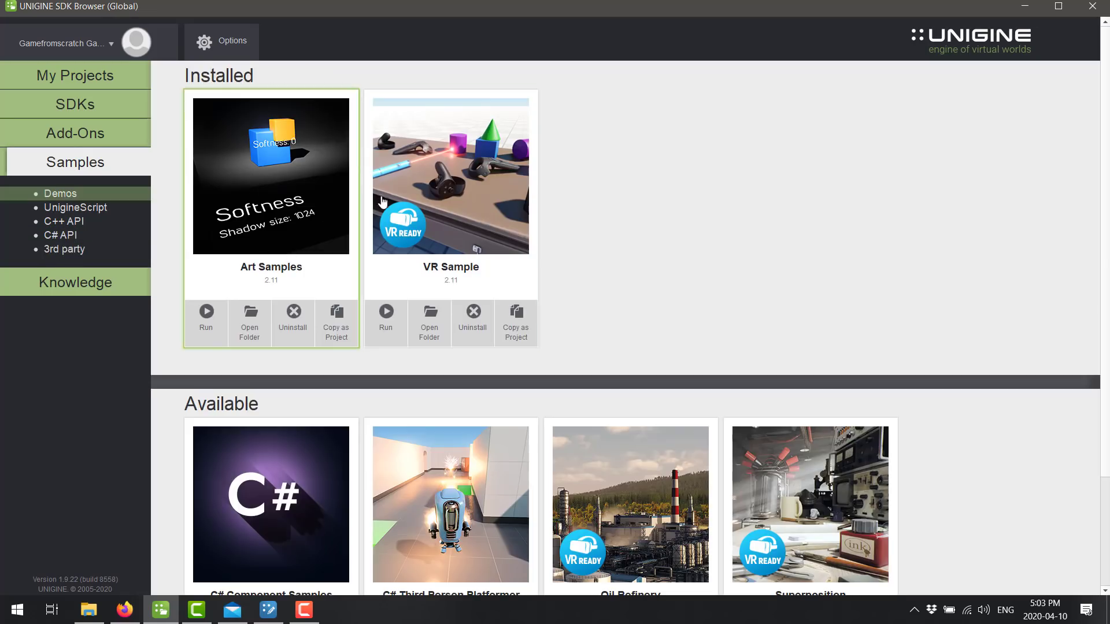
pyautogui.scroll(-3, 538, 416)
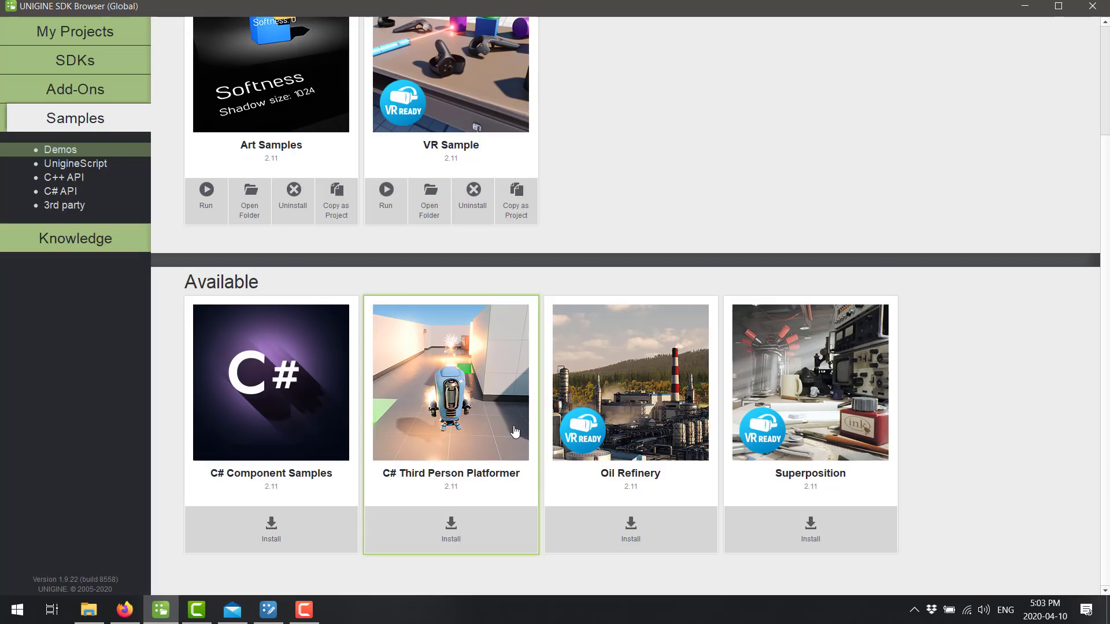
pyautogui.click(68, 239)
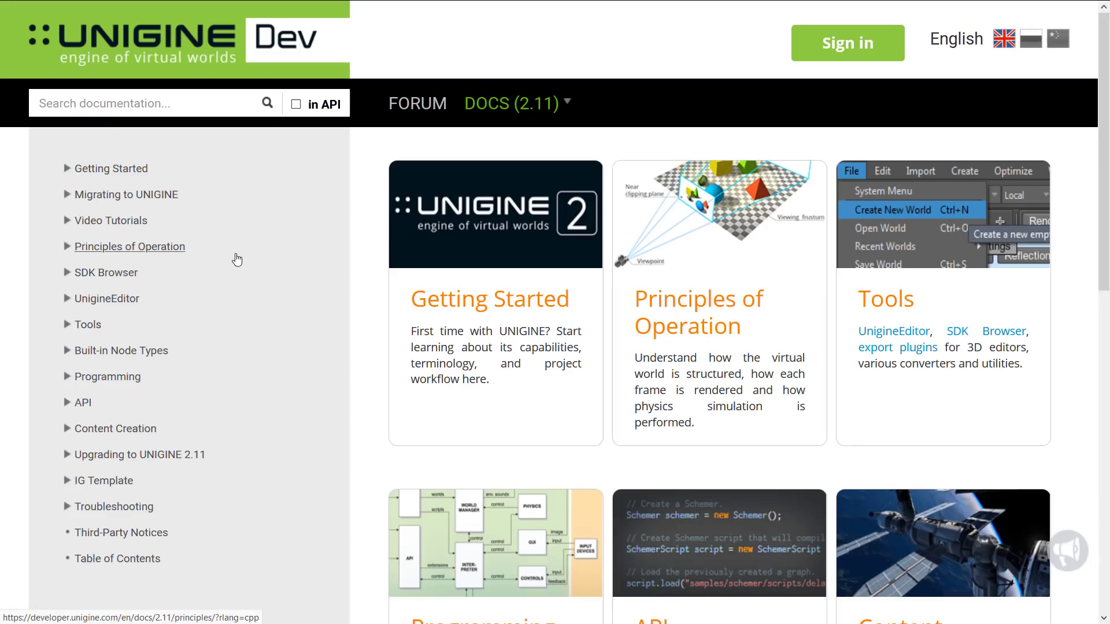
# In the docs, expand Getting Started and SDK Browser and open the Add-Ons article.
pyautogui.scroll(-1, 210, 271)
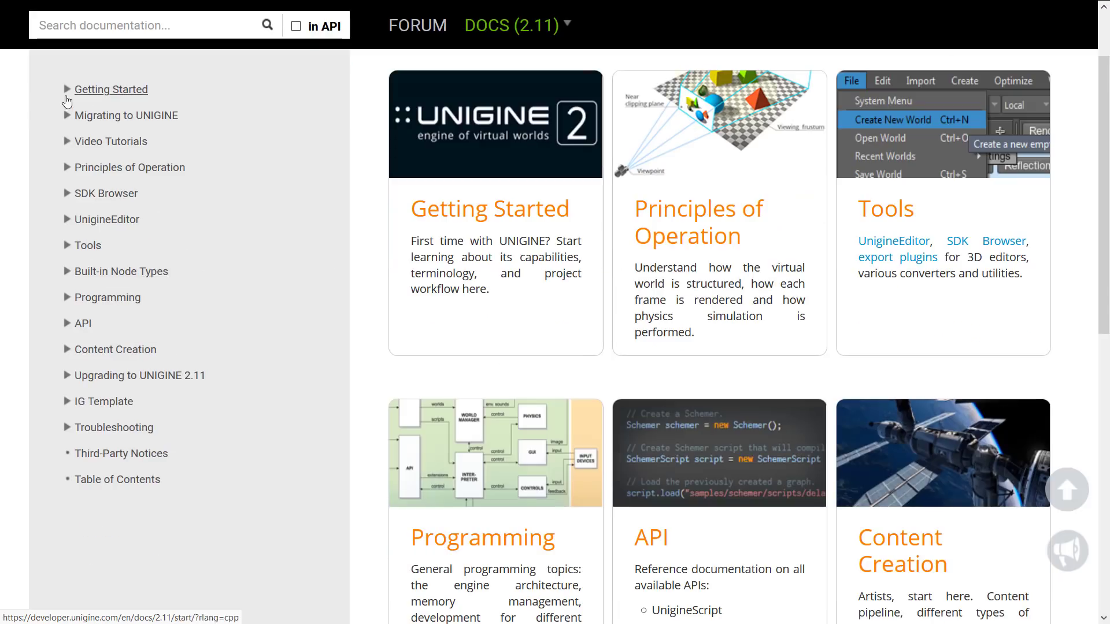
pyautogui.click(67, 90)
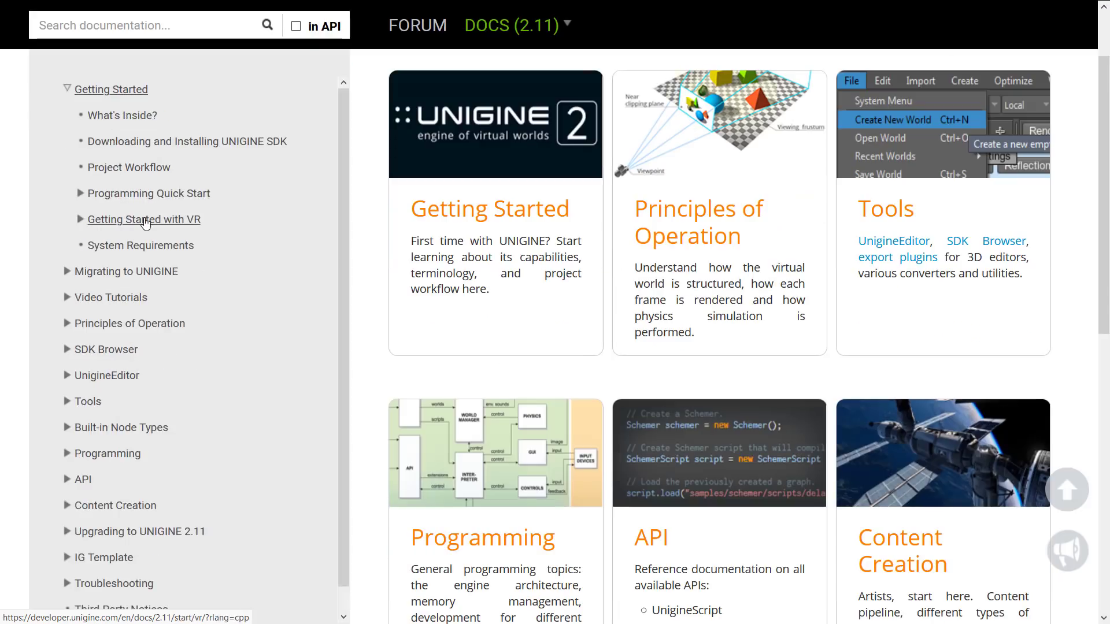
pyautogui.scroll(-1, 190, 274)
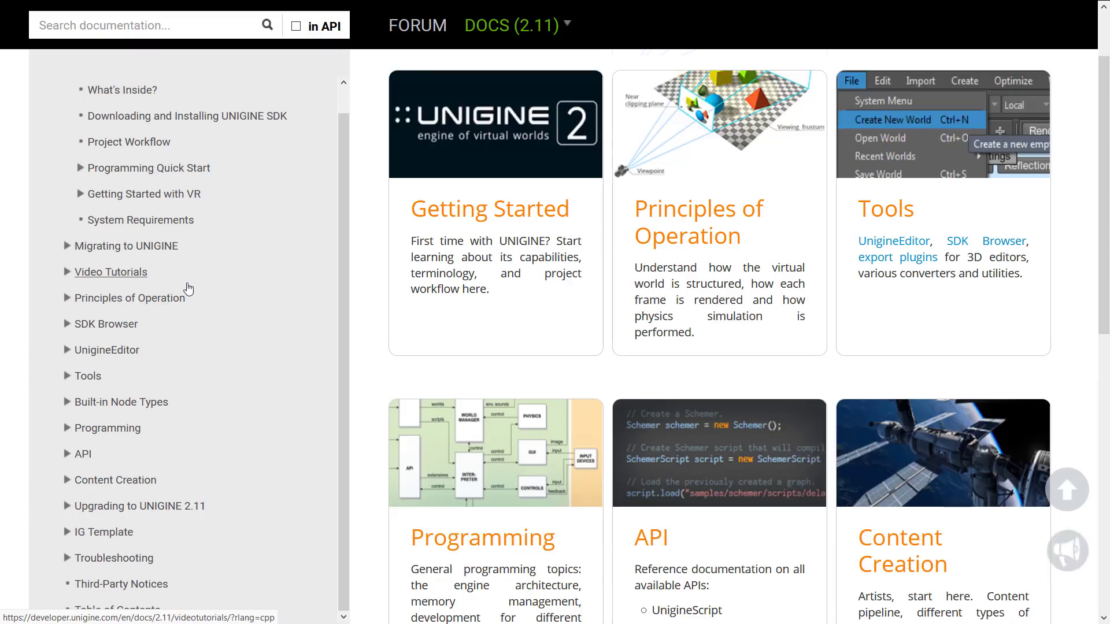
pyautogui.scroll(-1, 182, 292)
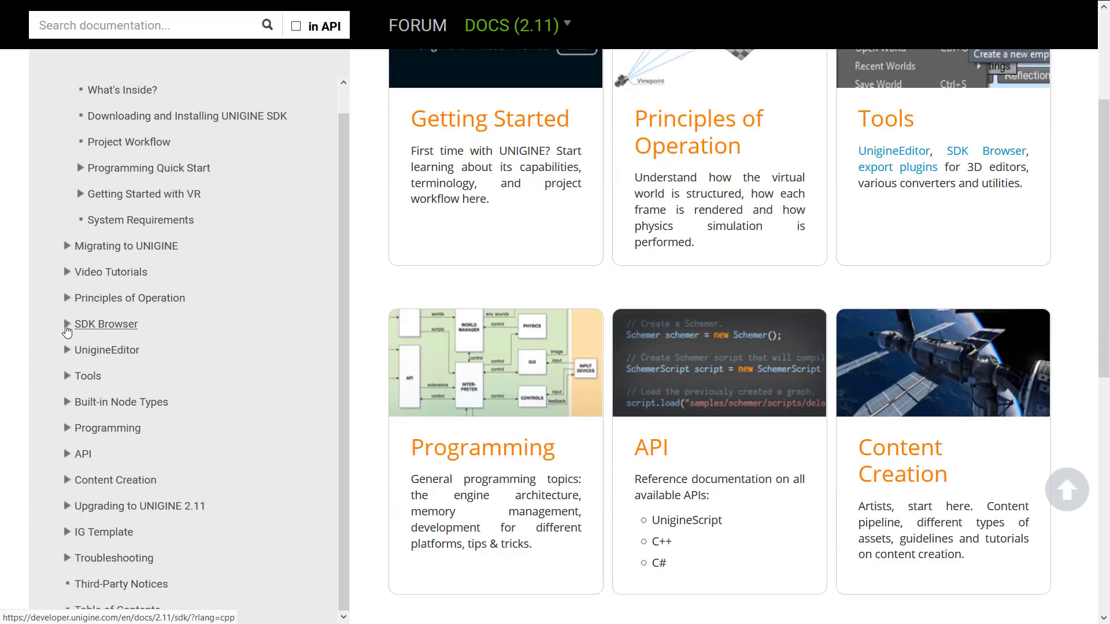
pyautogui.click(68, 324)
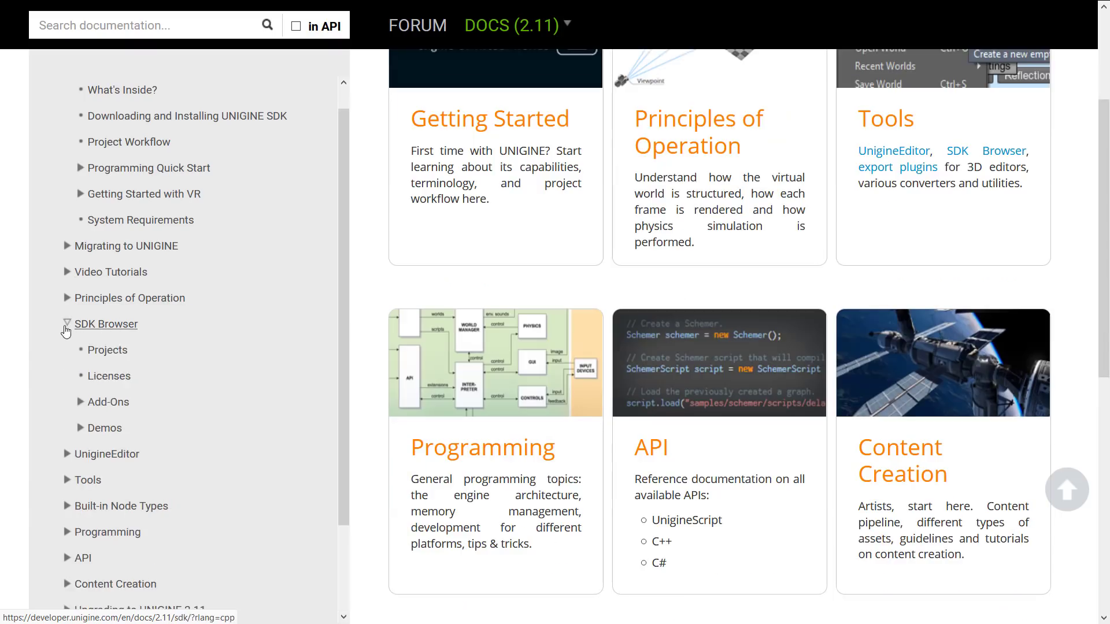
pyautogui.click(109, 402)
pyautogui.scroll(-10, 237, 386)
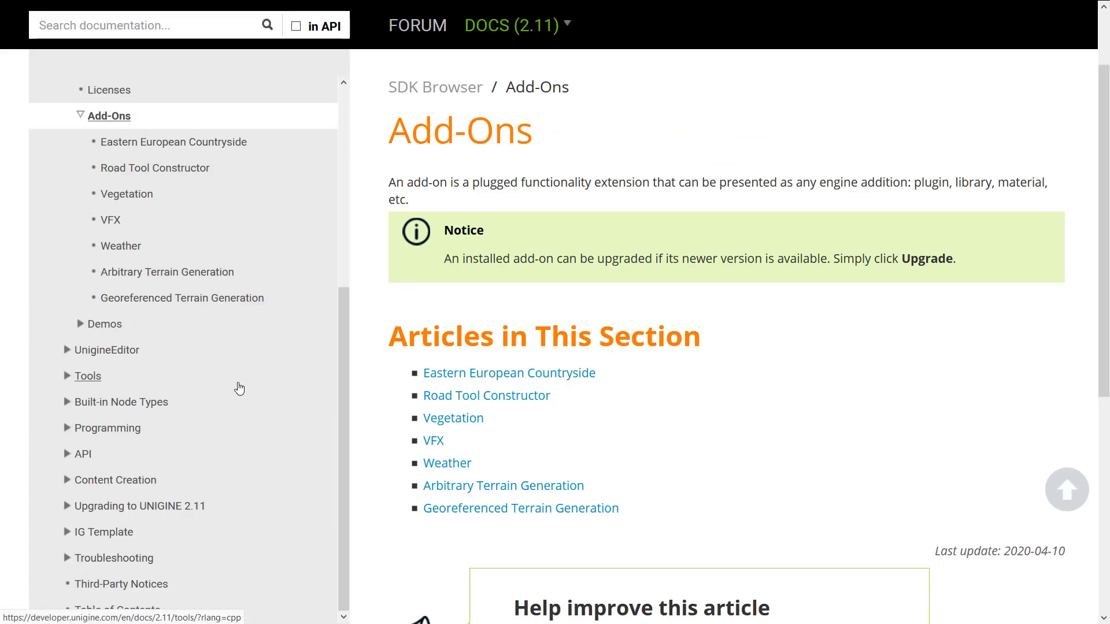
# Expand Programming, go to the C++ API page and open its common usage examples.
pyautogui.click(67, 429)
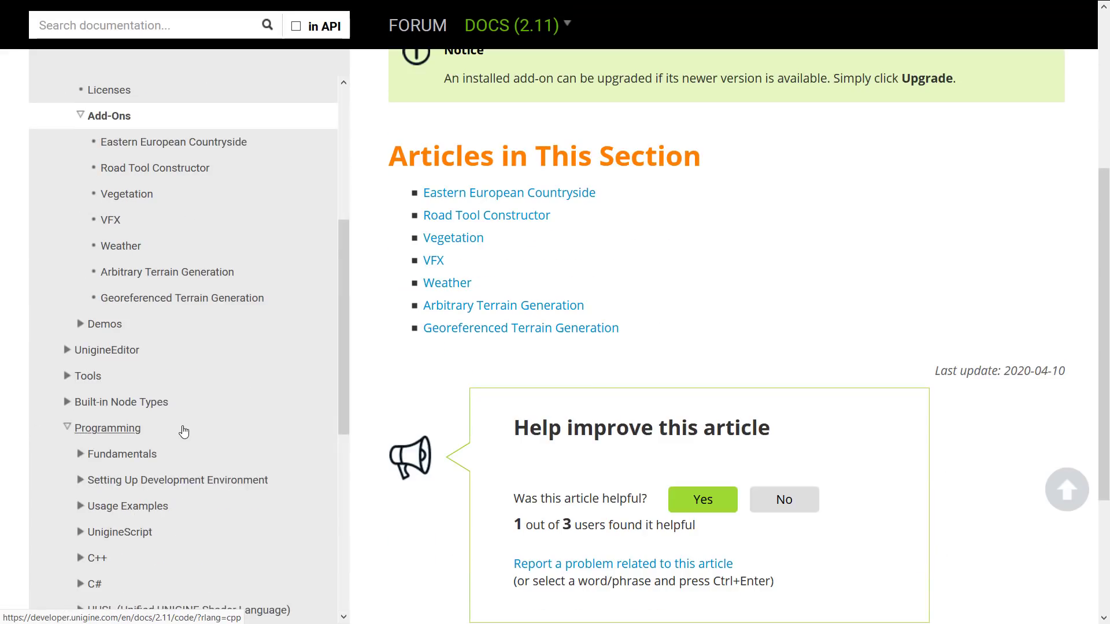
pyautogui.scroll(-5, 182, 430)
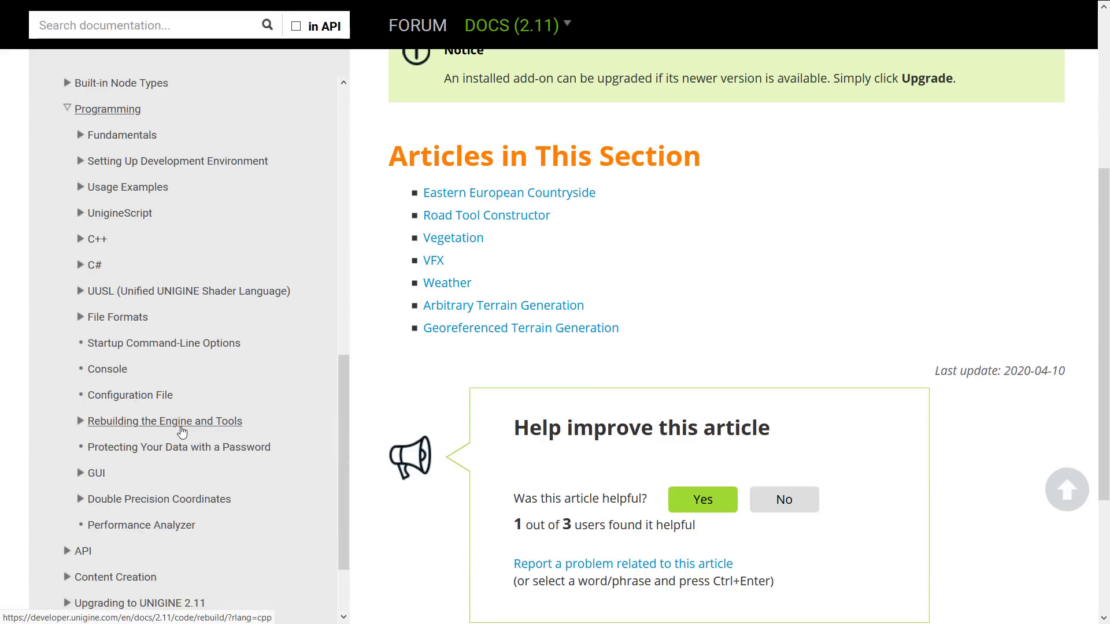
pyautogui.click(99, 240)
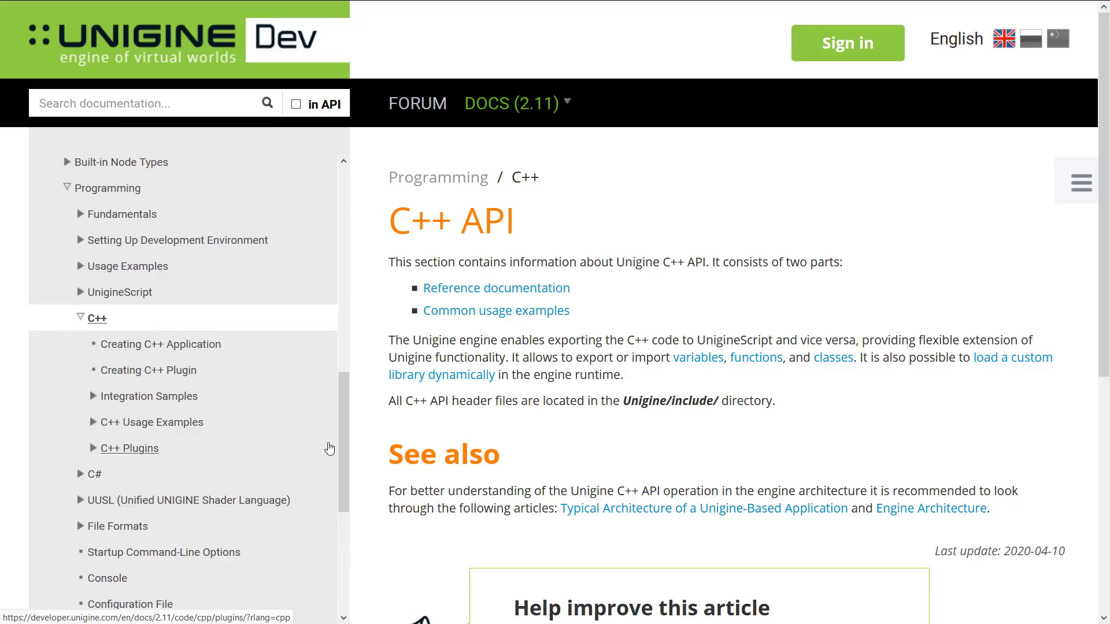
pyautogui.click(495, 311)
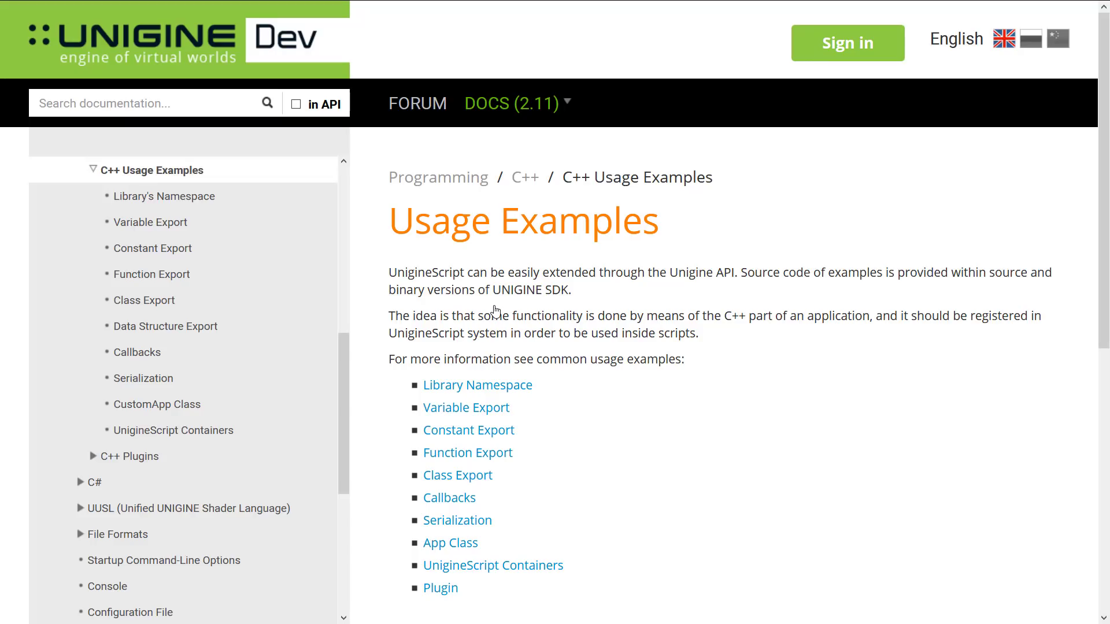
# Scroll through the C++ Usage Examples article, from Library Namespace to Plugin.
pyautogui.scroll(-8, 719, 341)
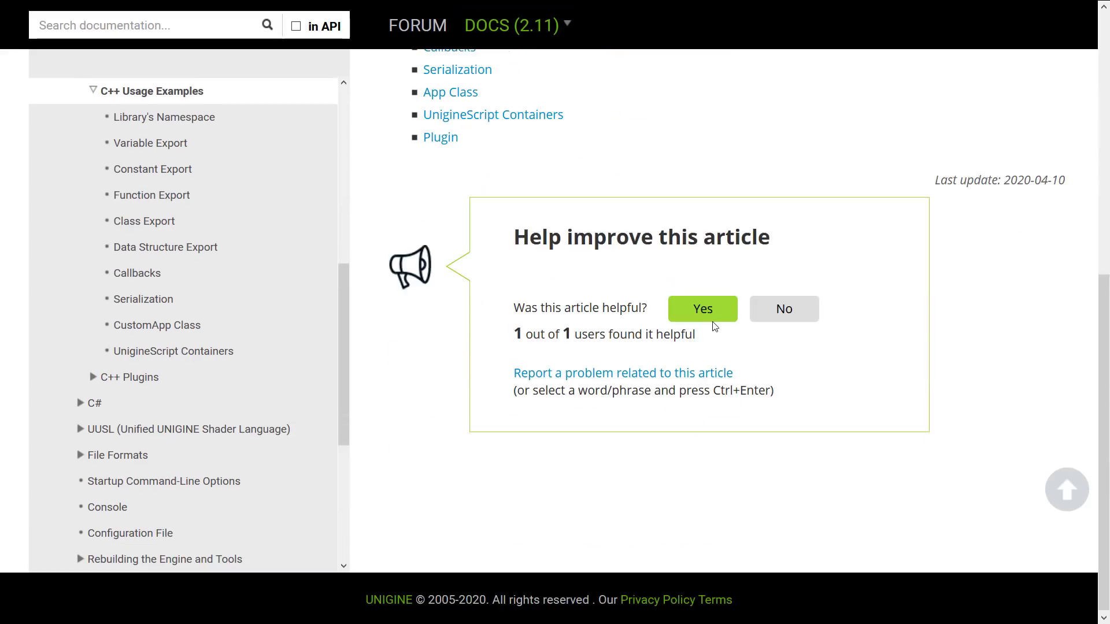
pyautogui.scroll(2, 713, 329)
pyautogui.scroll(6, 566, 295)
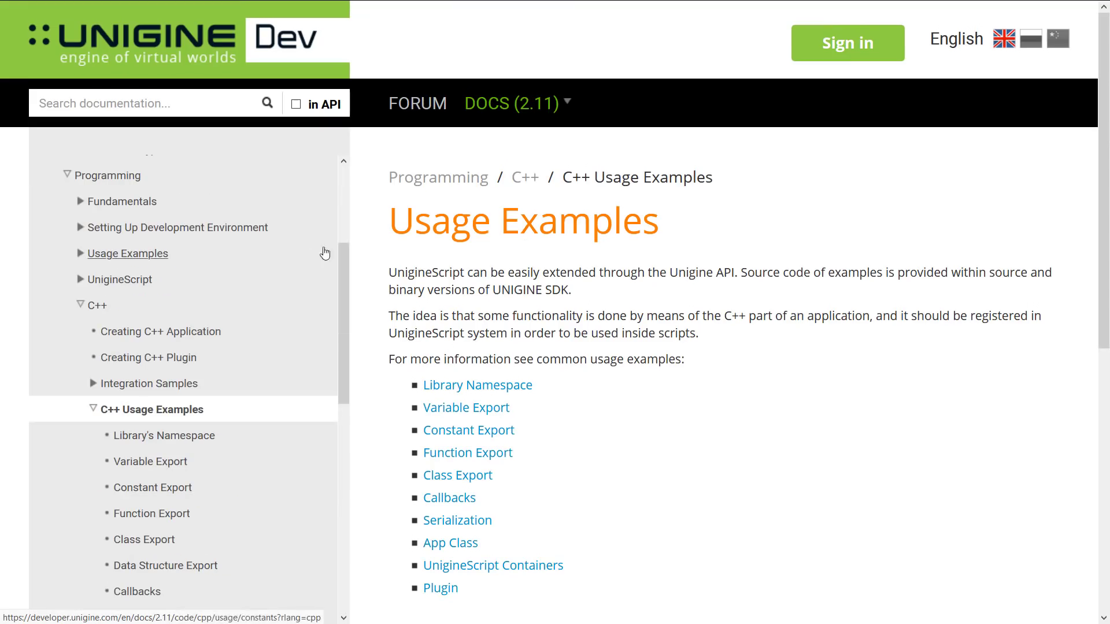
pyautogui.moveTo(512, 107)
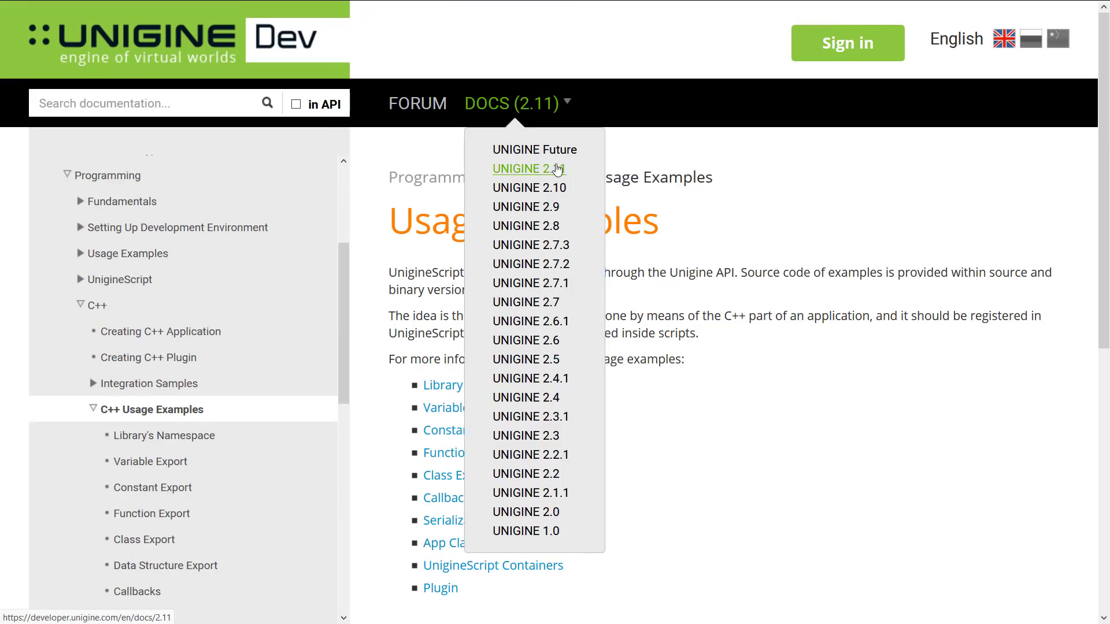
pyautogui.scroll(-7, 778, 319)
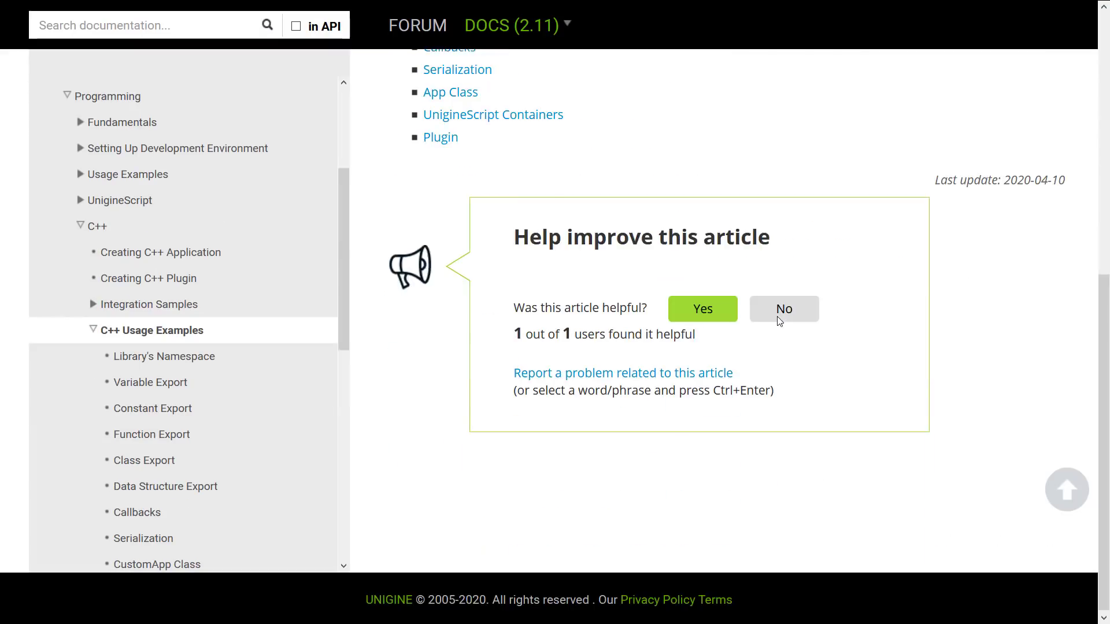
pyautogui.scroll(6, 778, 319)
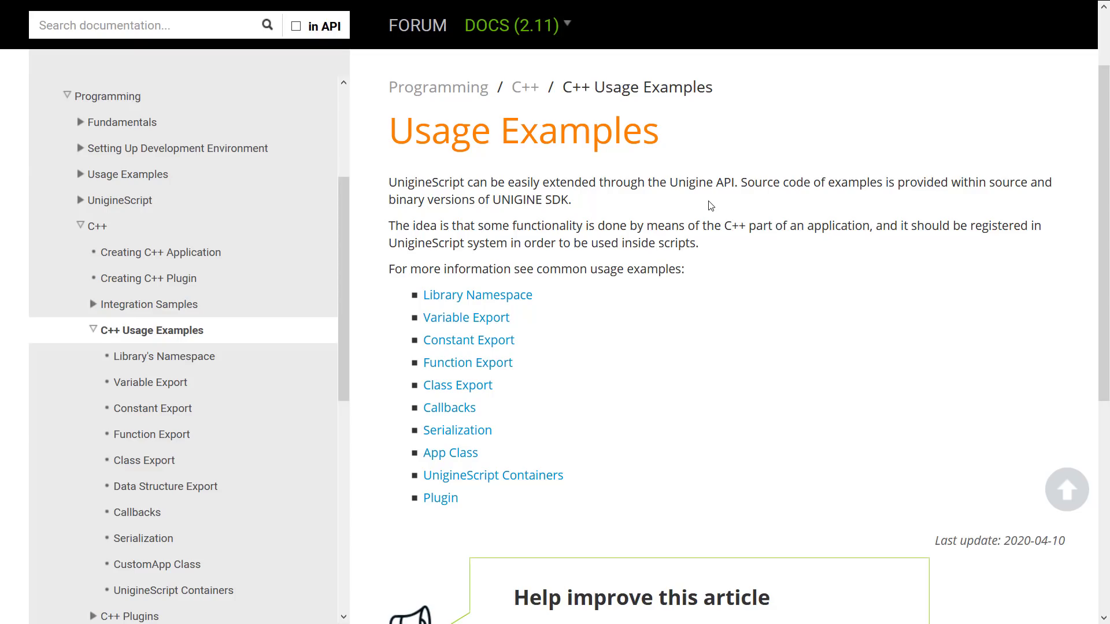
pyautogui.moveTo(578, 9)
pyautogui.scroll(-5, 226, 328)
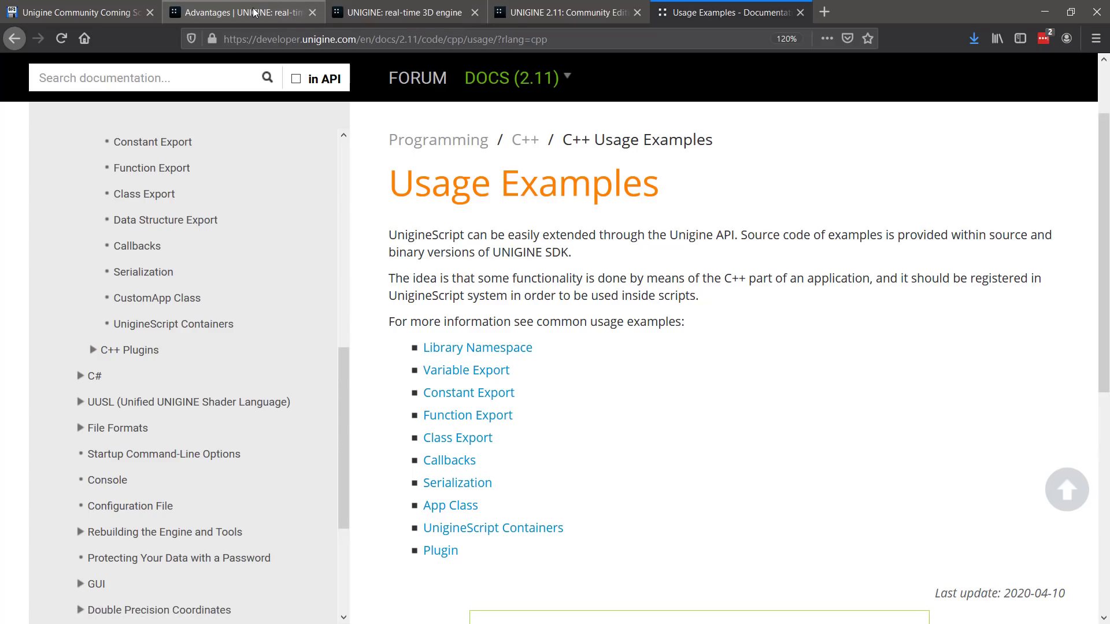
# Scroll down the 'Advantages | UNIGINE' page, then return to UnigineEditor.
pyautogui.click(262, 8)
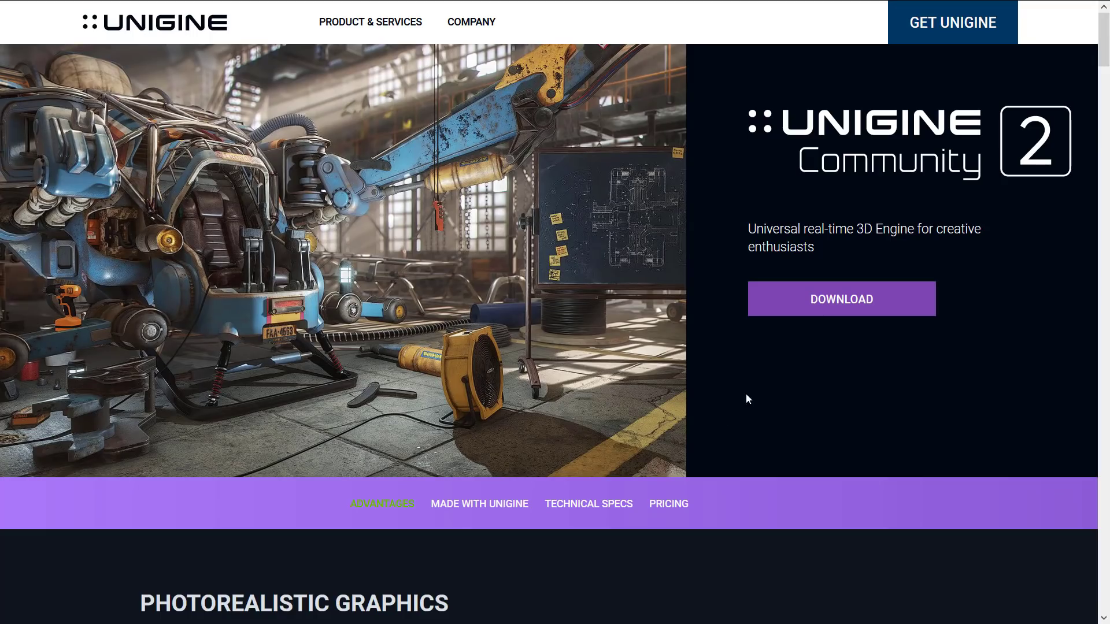
pyautogui.scroll(-10, 731, 357)
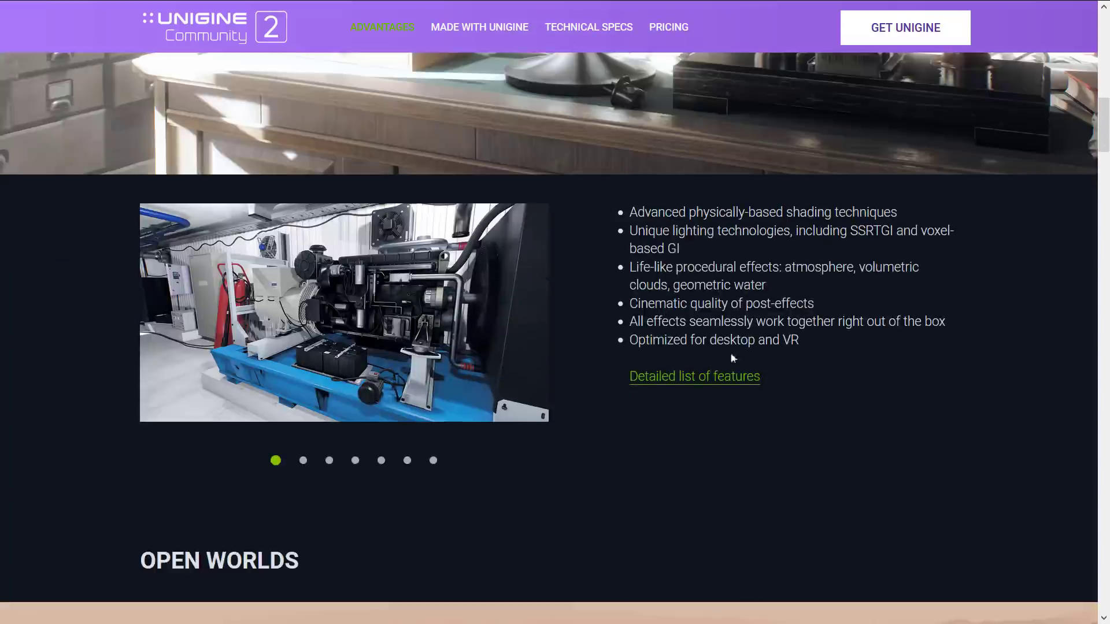
pyautogui.scroll(-1, 732, 357)
pyautogui.scroll(-1, 730, 335)
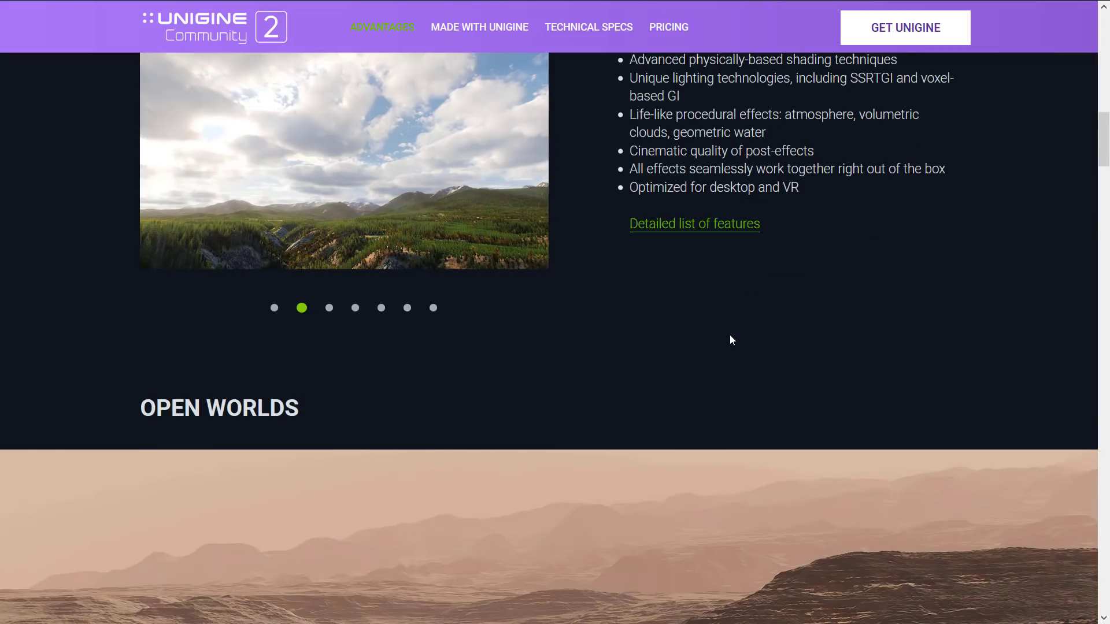
pyautogui.scroll(-1, 730, 335)
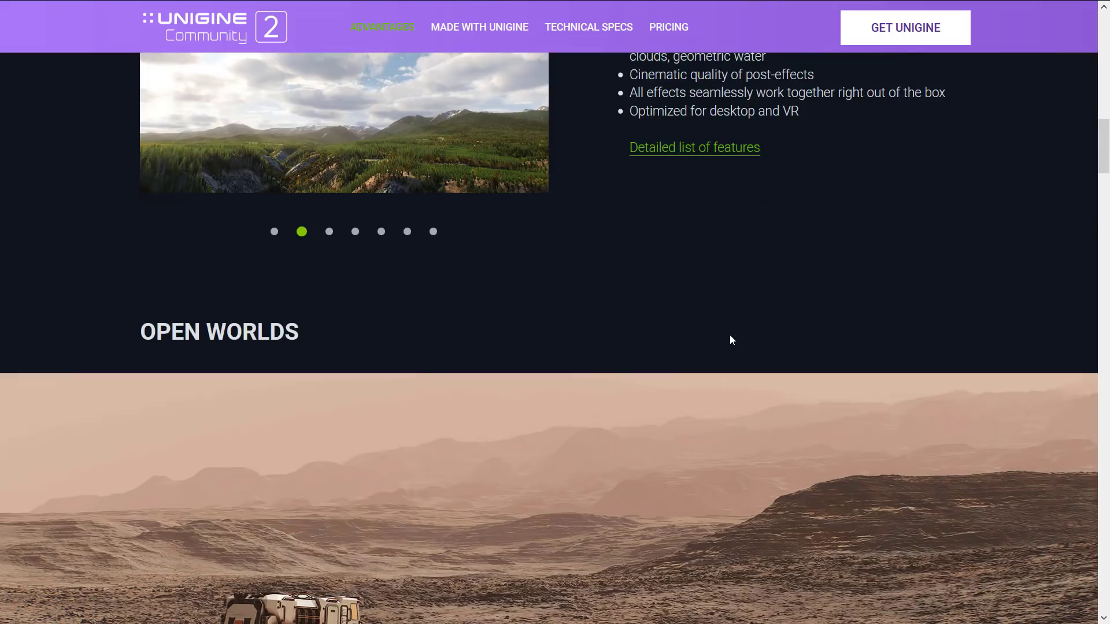
pyautogui.scroll(-1, 730, 336)
pyautogui.scroll(-8, 729, 335)
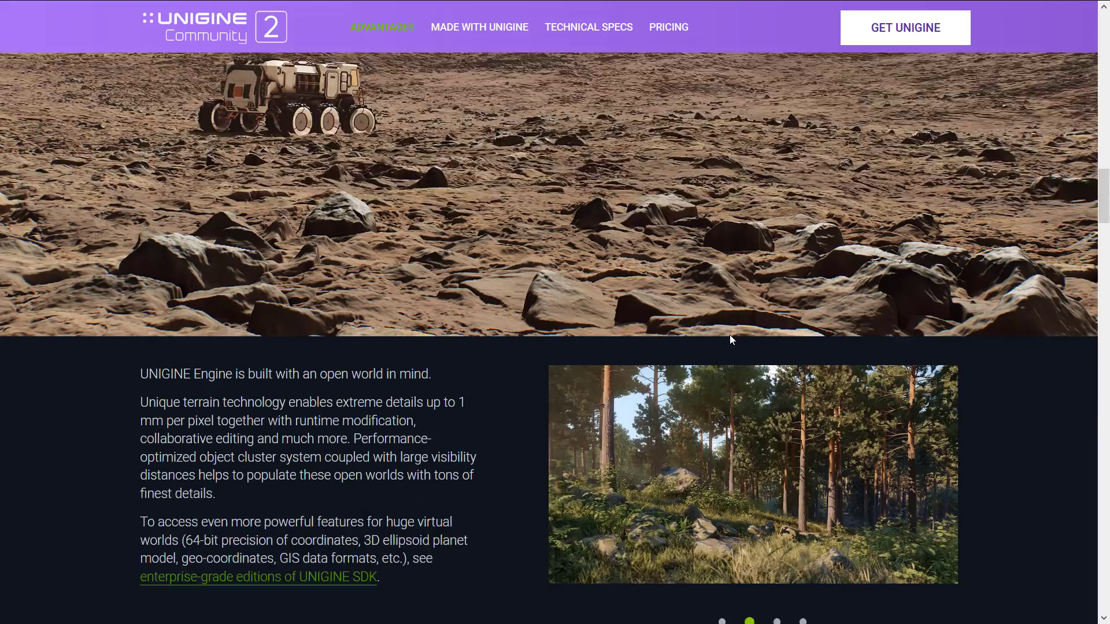
pyautogui.hotkey('alt', 'Tab')
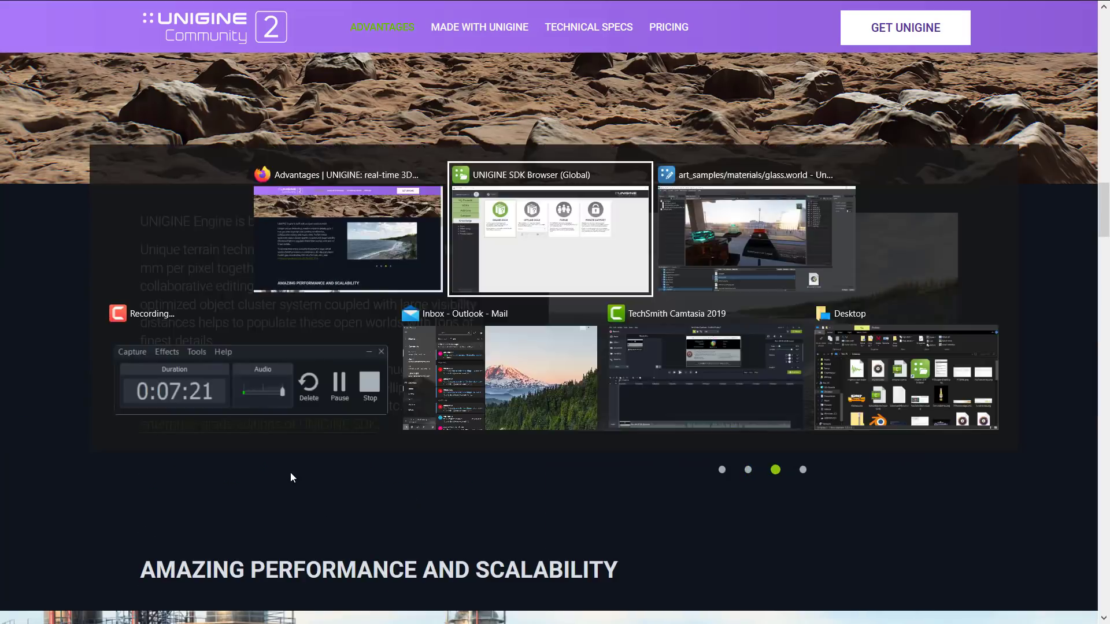
pyautogui.hotkey('alt', 'Tab')
# In Rendering > Camera Effects, keep Bloom on and enable Lens, Cross, Sun Shafts, Shadow Shafts and DOF.
pyautogui.click(191, 25)
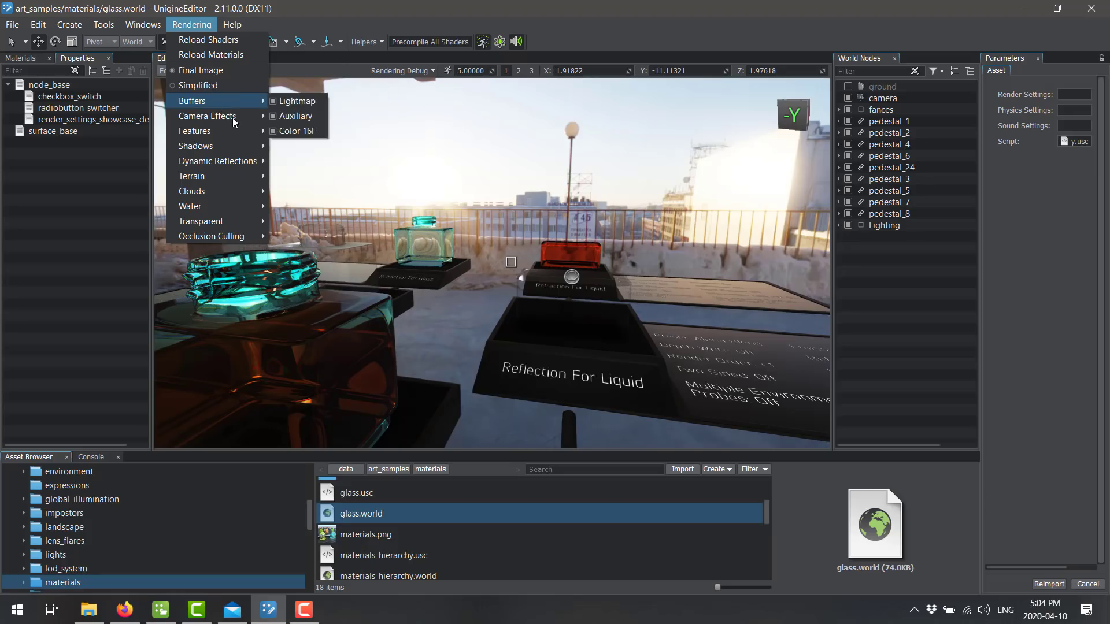
pyautogui.moveTo(262, 116)
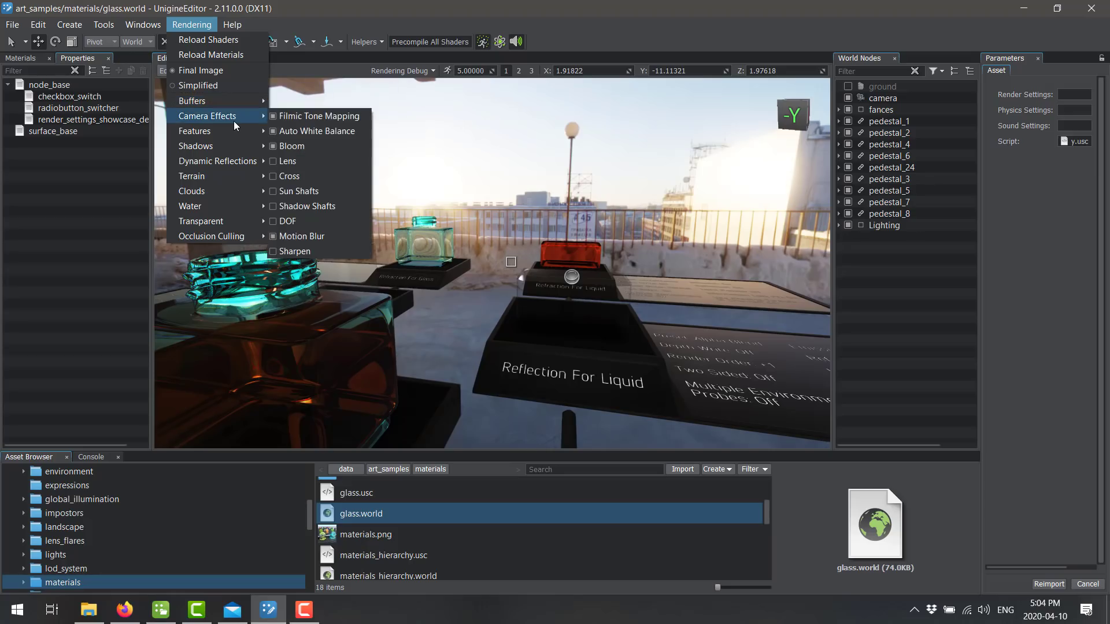
pyautogui.click(283, 147)
pyautogui.click(283, 149)
pyautogui.click(283, 149)
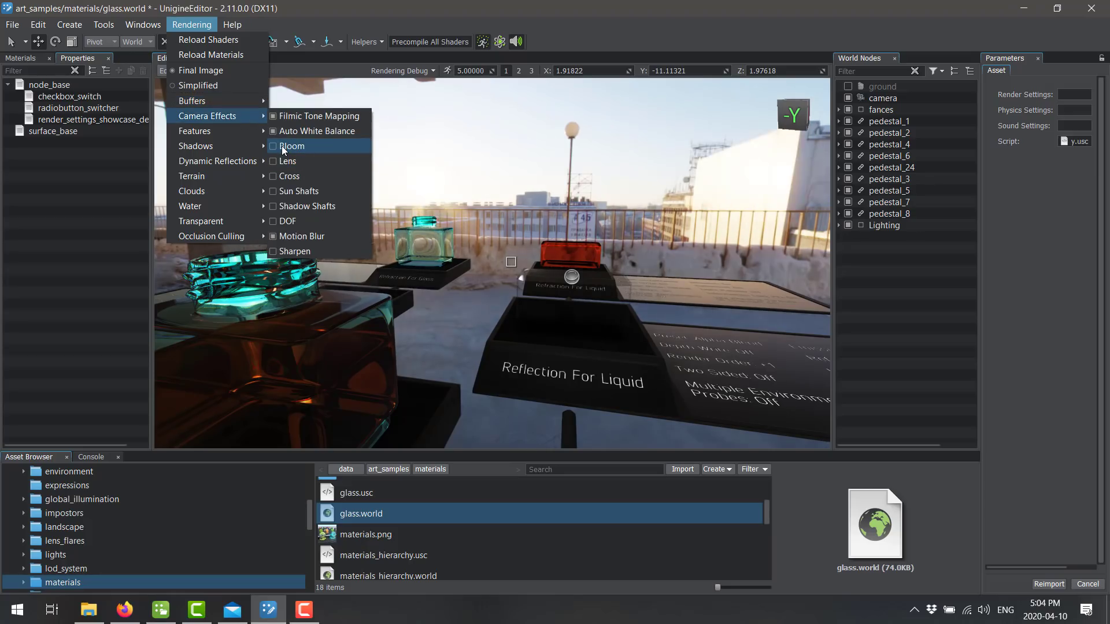
pyautogui.click(283, 150)
pyautogui.click(284, 150)
pyautogui.click(284, 151)
pyautogui.click(285, 161)
pyautogui.click(287, 176)
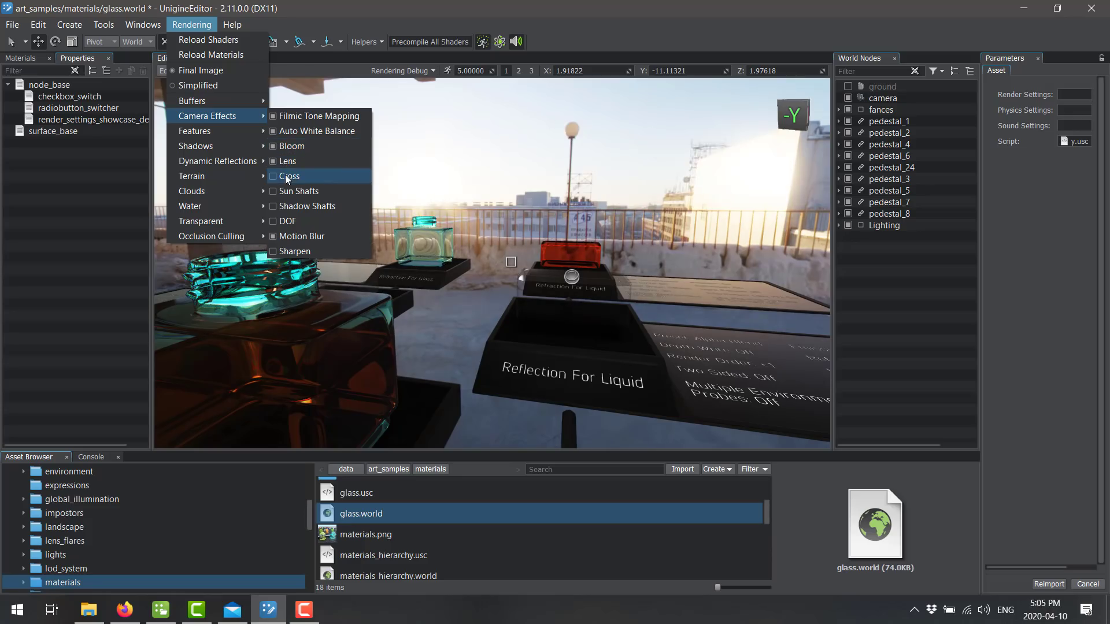
pyautogui.click(290, 191)
pyautogui.click(293, 206)
pyautogui.click(291, 221)
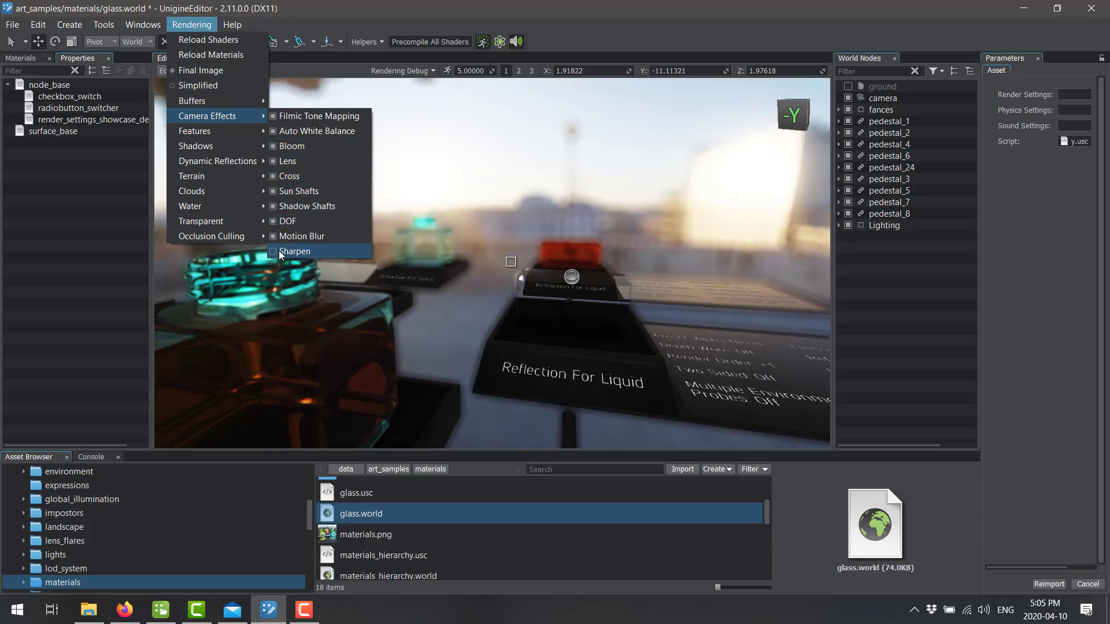
# Fly the camera forward toward the red-liquid pedestal, then switch to the browser.
pyautogui.moveTo(608, 282)
pyautogui.mouseDown(button='right')
pyautogui.moveTo(601, 249)
pyautogui.moveTo(422, 269)
pyautogui.moveTo(570, 289)
pyautogui.moveTo(549, 280)
pyautogui.moveTo(594, 272)
pyautogui.mouseUp(button='right')
pyautogui.press('w')
pyautogui.press('d')
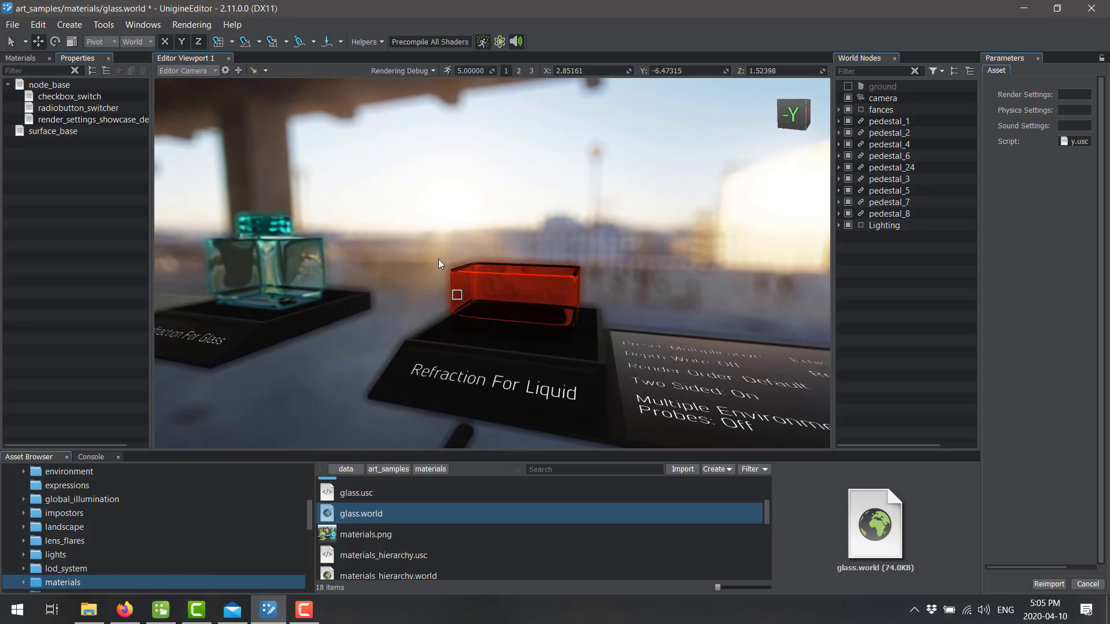
pyautogui.hotkey('alt', 'Tab')
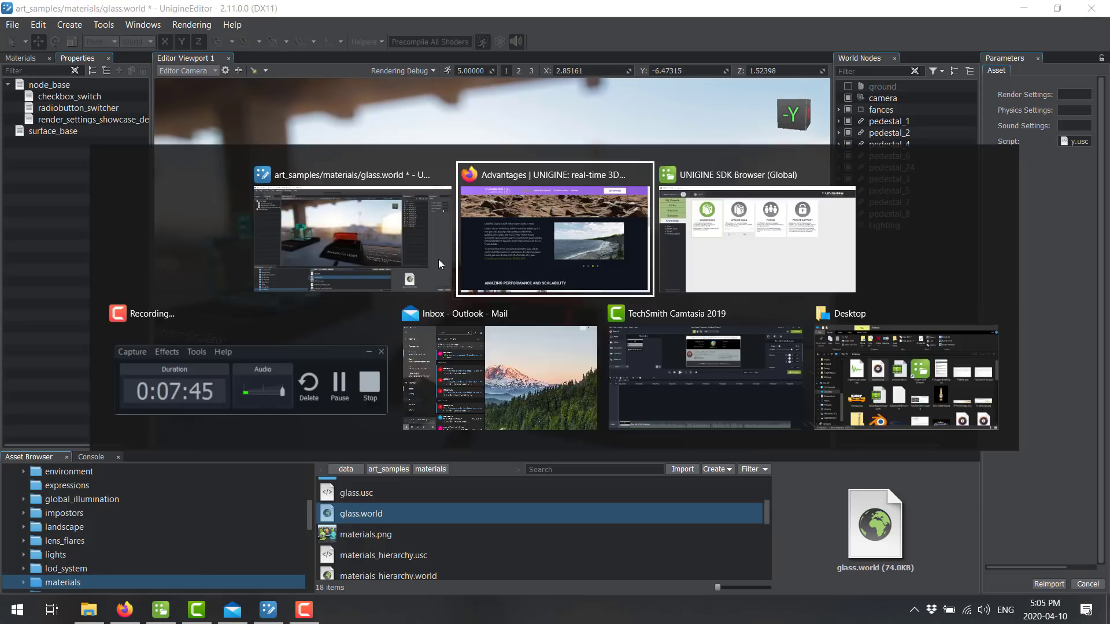
# Scroll the UNIGINE 2 Community advantages page, then move to the SDK Editions And Pricing tab.
pyautogui.scroll(-3, 524, 312)
pyautogui.scroll(-15, 523, 311)
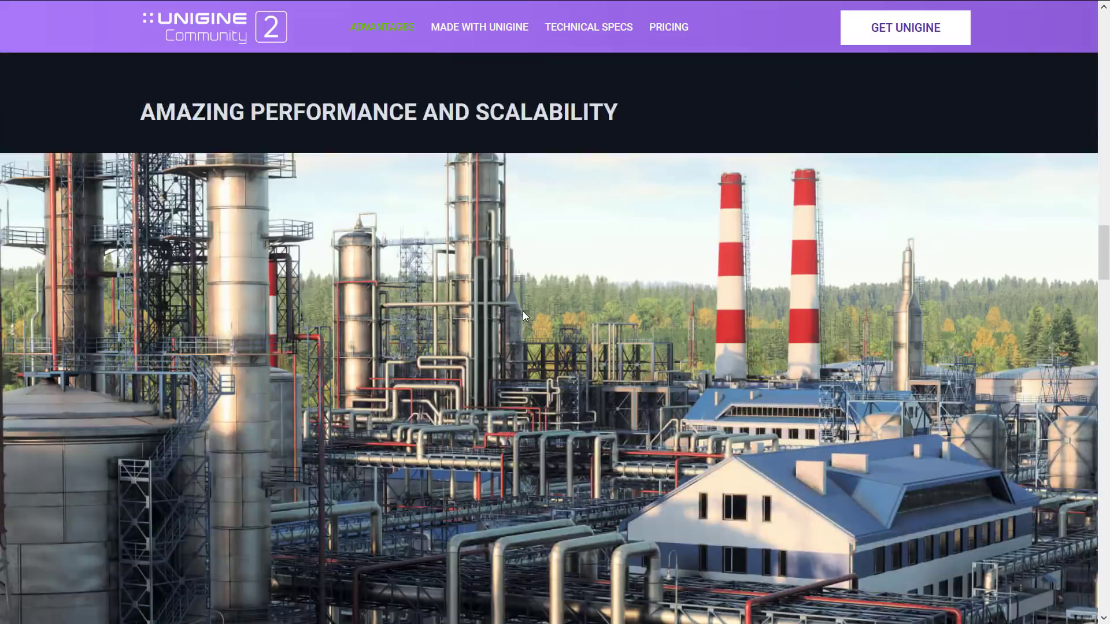
pyautogui.scroll(-5, 523, 311)
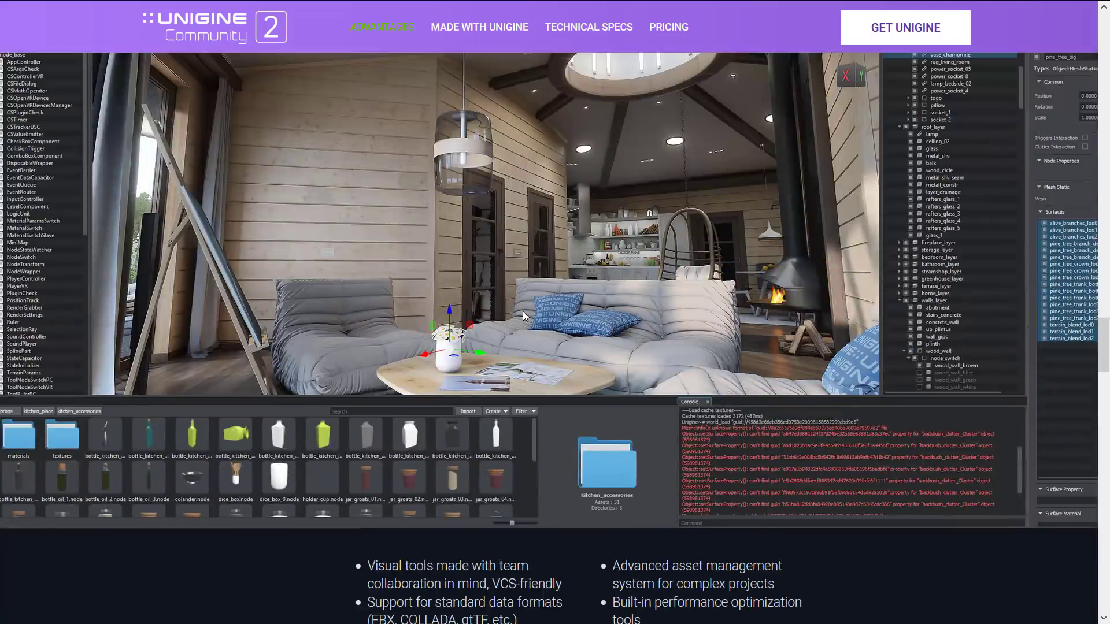
pyautogui.scroll(-15, 418, 242)
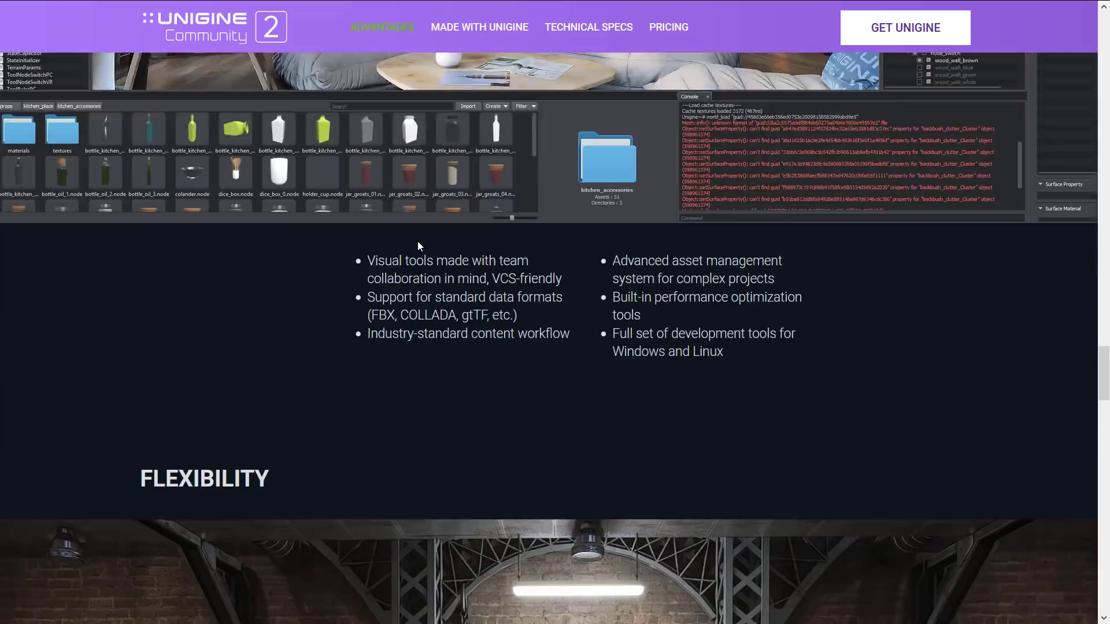
pyautogui.scroll(-9, 417, 246)
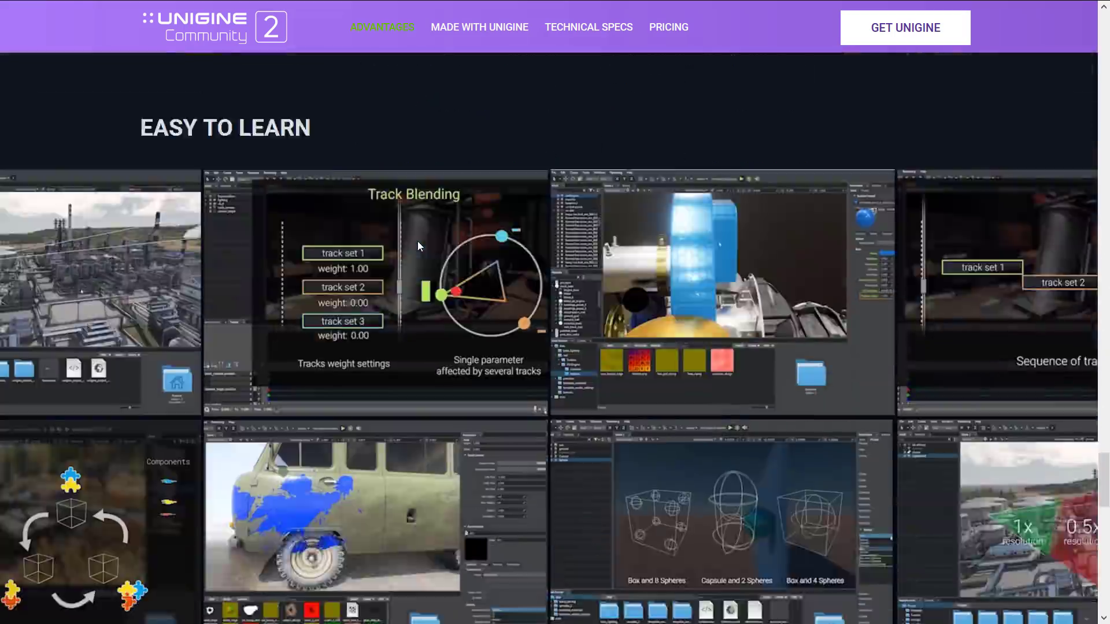
pyautogui.scroll(5, 404, 231)
pyautogui.scroll(-10, 385, 171)
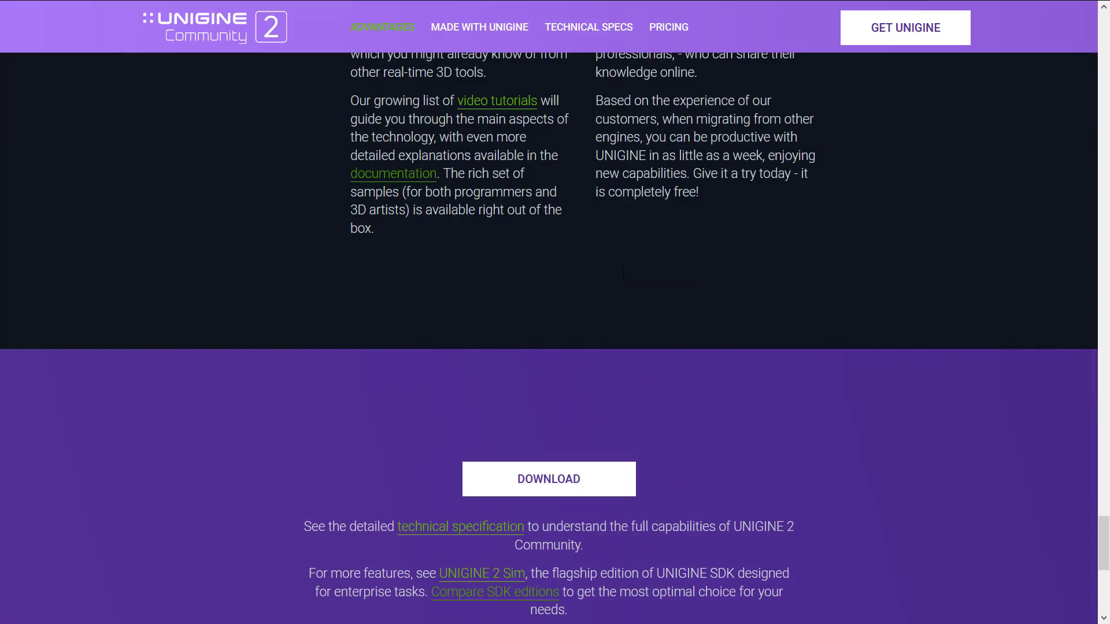
pyautogui.hotkey('ctrl', 'Tab')
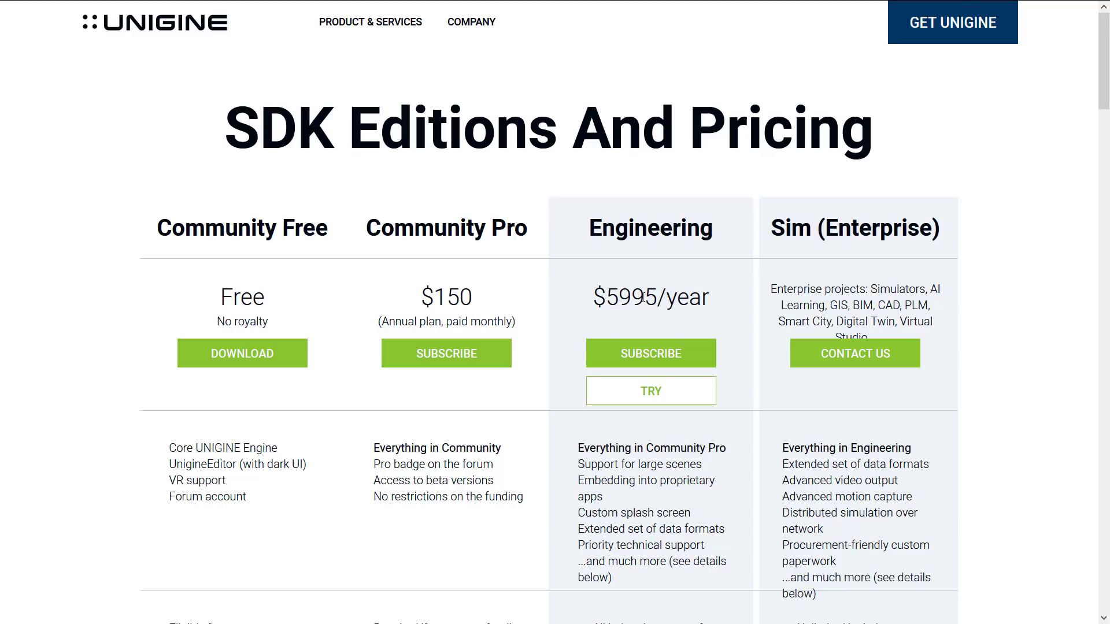
pyautogui.scroll(-3, 260, 346)
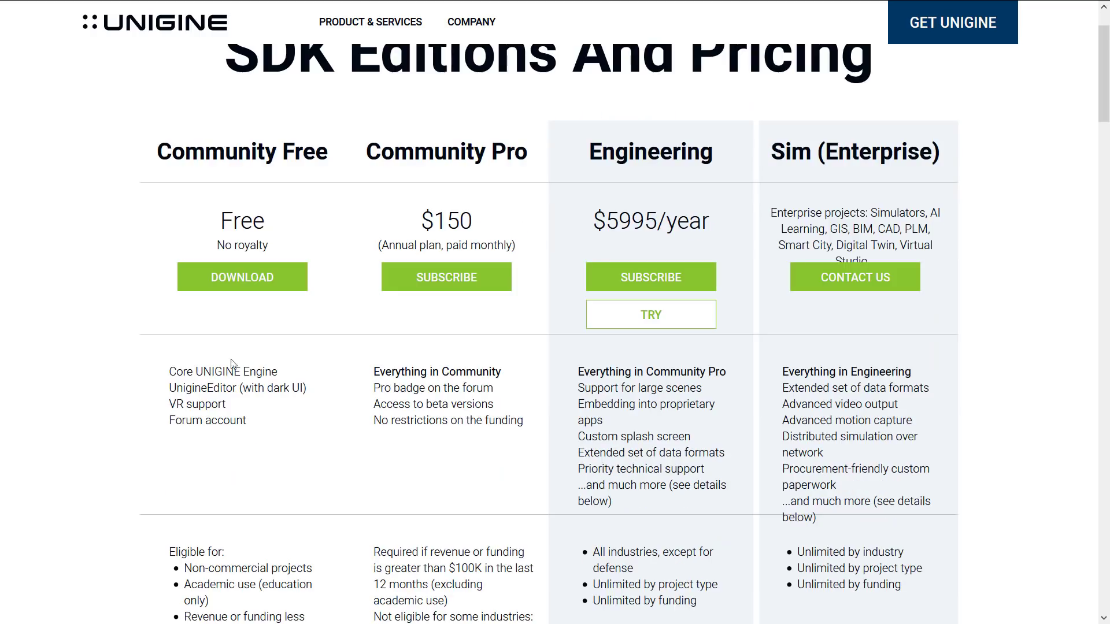
pyautogui.scroll(-1, 274, 330)
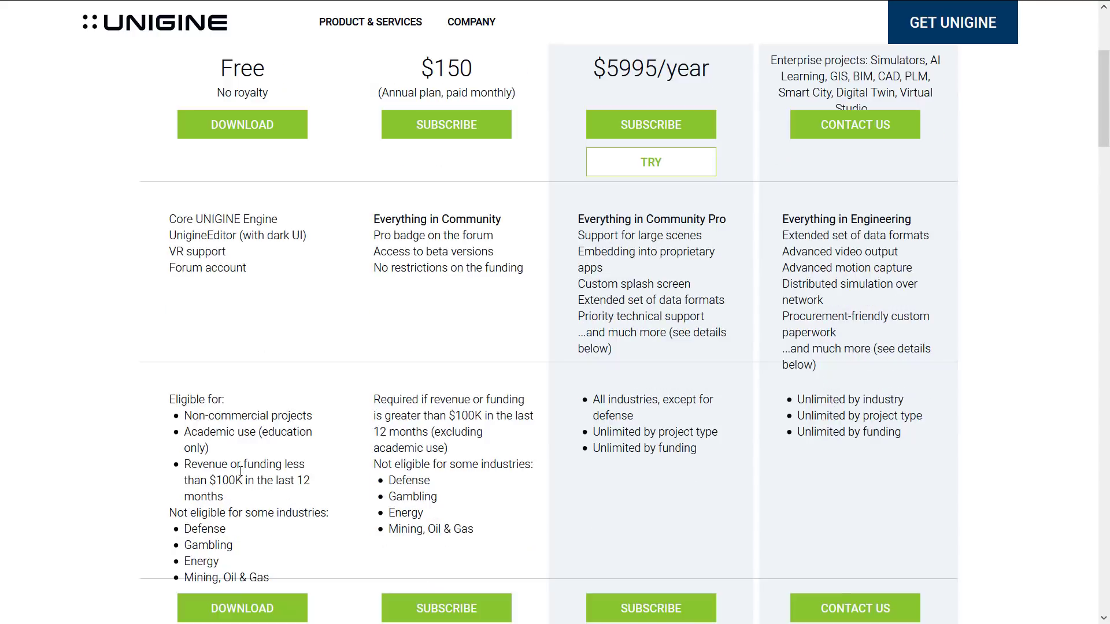
pyautogui.moveTo(236, 483); pyautogui.dragTo(202, 483)
pyautogui.moveTo(265, 574); pyautogui.dragTo(156, 519)
pyautogui.click(231, 427)
pyautogui.moveTo(209, 415); pyautogui.dragTo(290, 421)
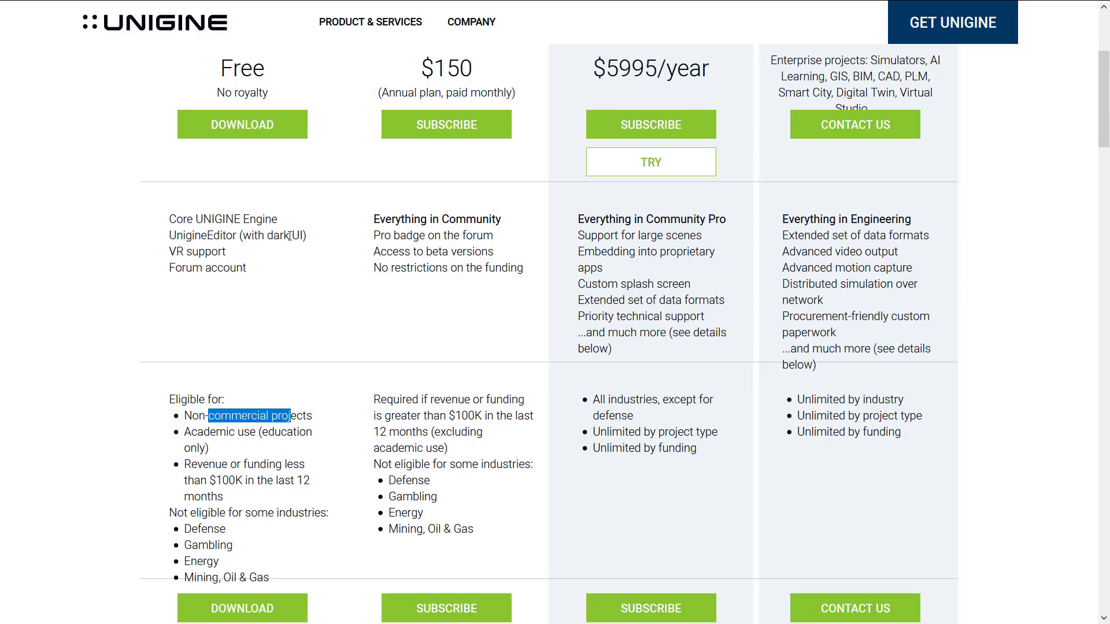
pyautogui.moveTo(279, 221); pyautogui.dragTo(230, 235)
pyautogui.click(230, 235)
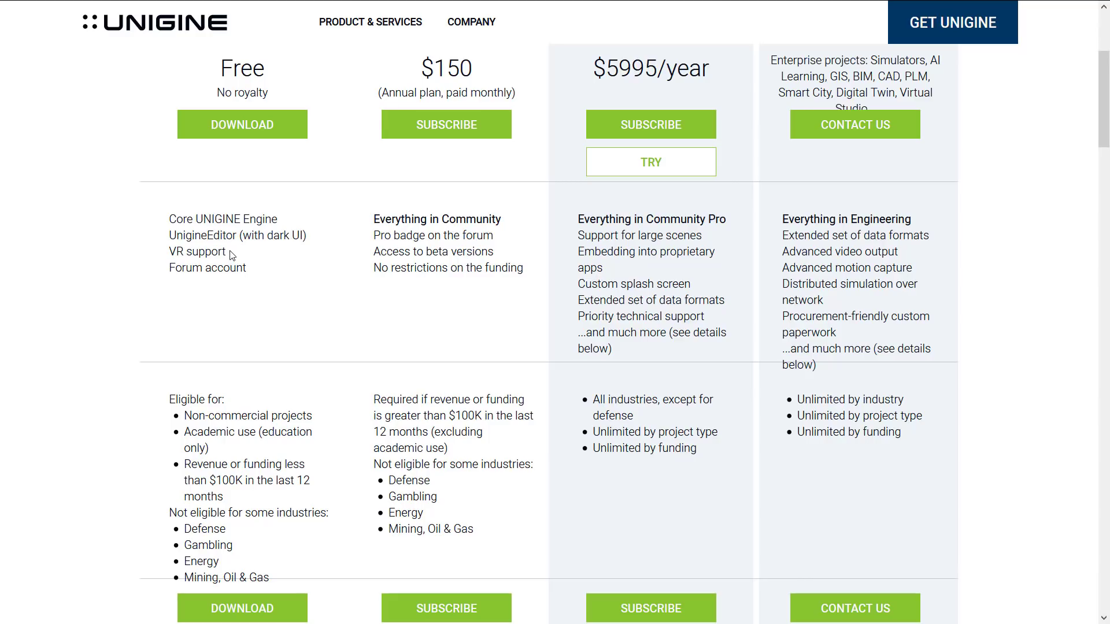
pyautogui.moveTo(228, 252); pyautogui.dragTo(168, 252)
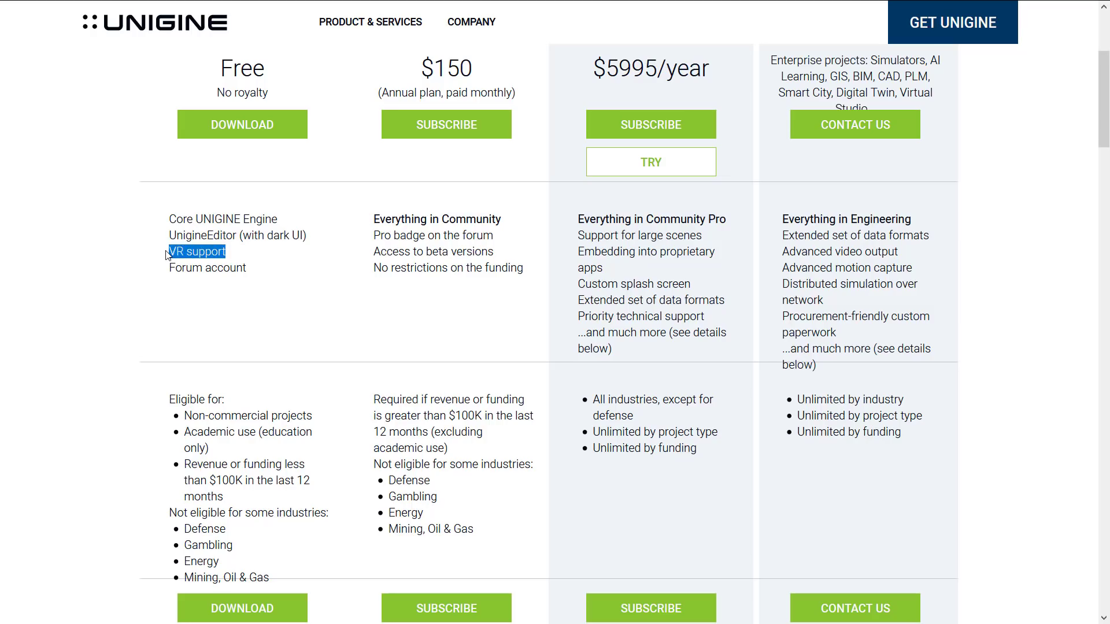
pyautogui.doubleClick(192, 268)
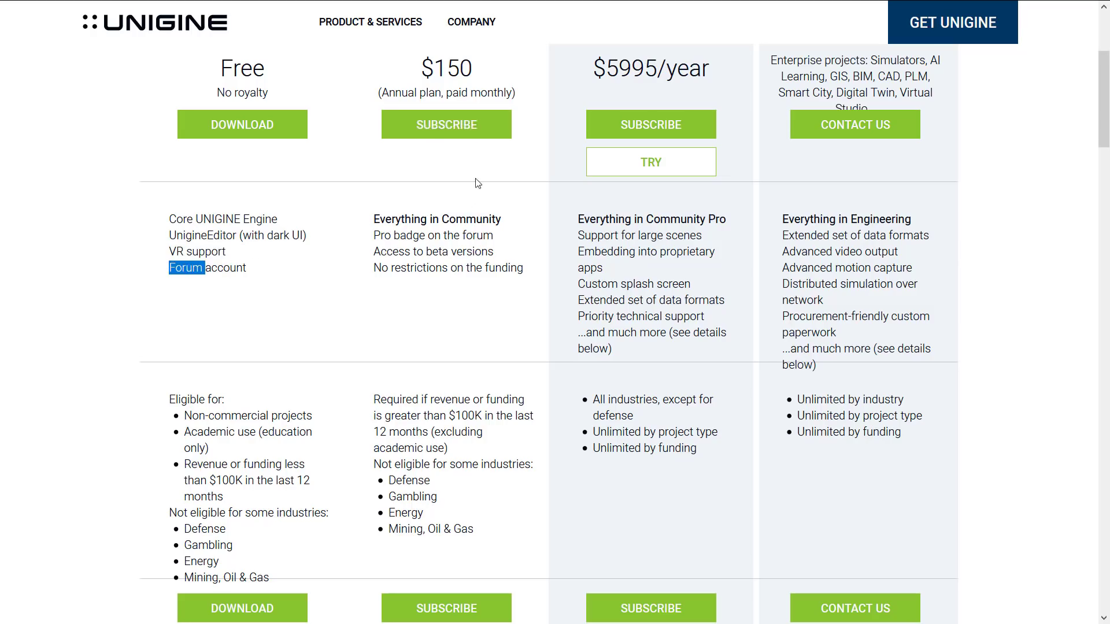
pyautogui.scroll(1, 478, 178)
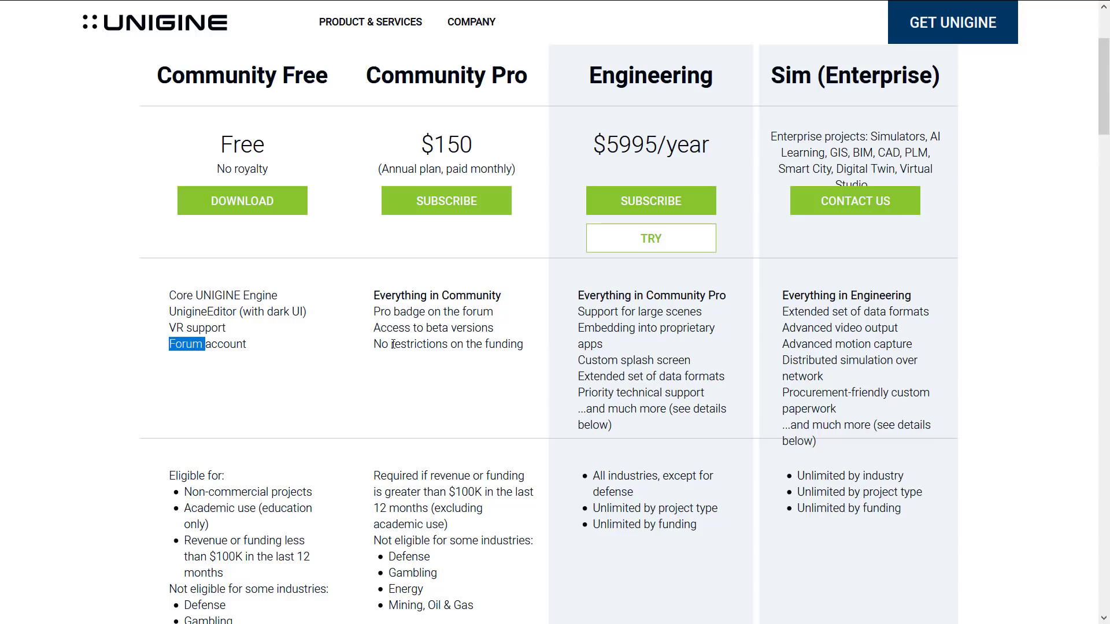
pyautogui.moveTo(394, 345); pyautogui.dragTo(523, 345)
pyautogui.click(521, 346)
pyautogui.moveTo(226, 574); pyautogui.dragTo(187, 541)
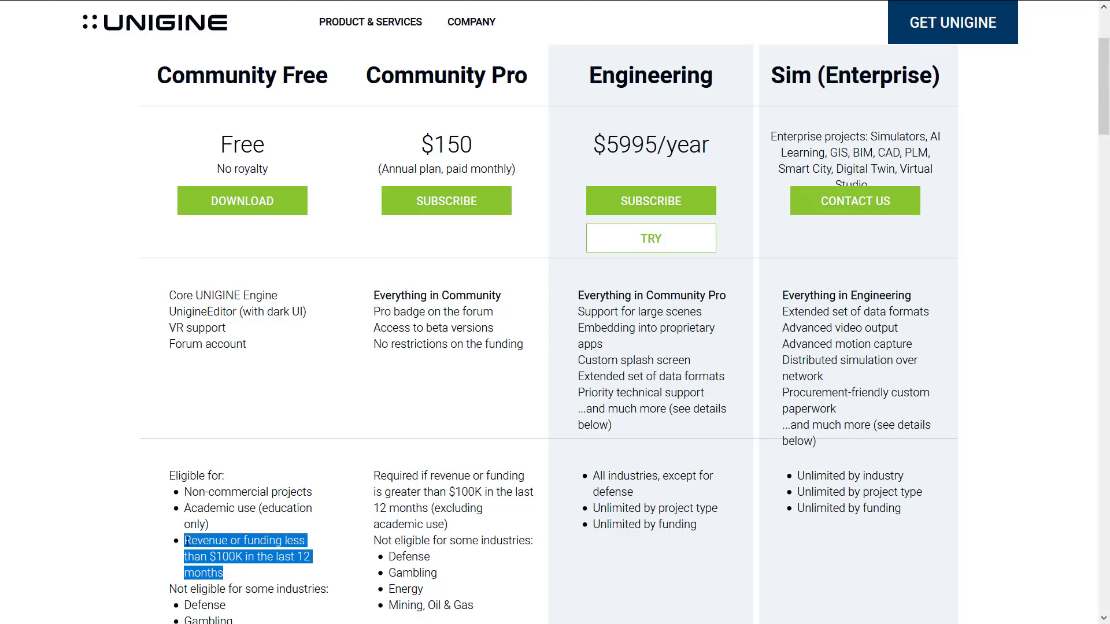
pyautogui.scroll(-1, 398, 591)
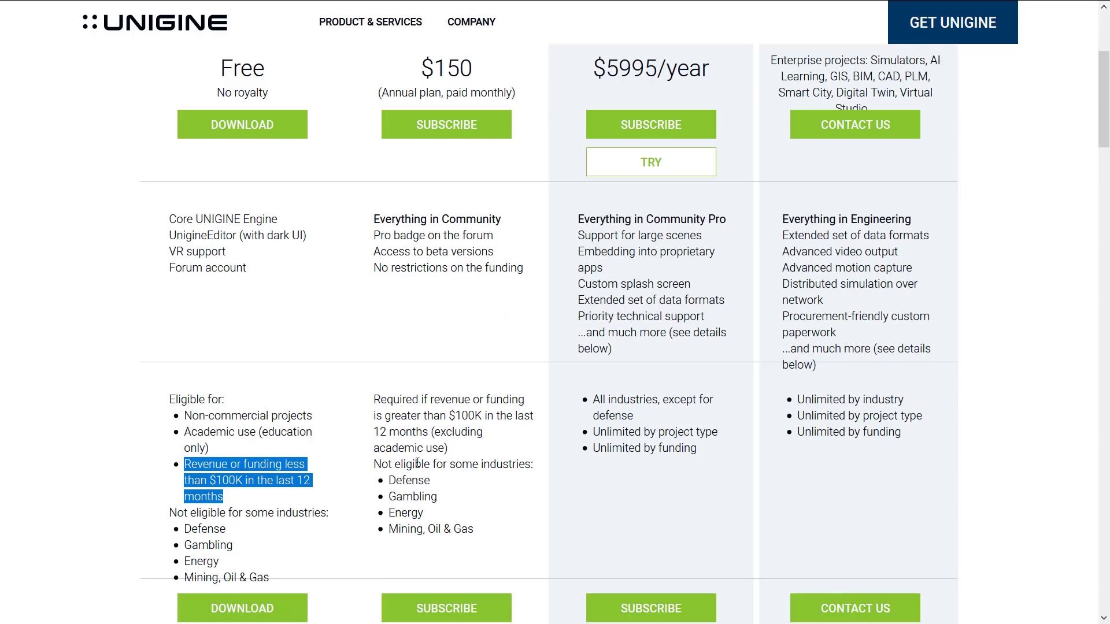
pyautogui.moveTo(474, 529); pyautogui.dragTo(382, 472)
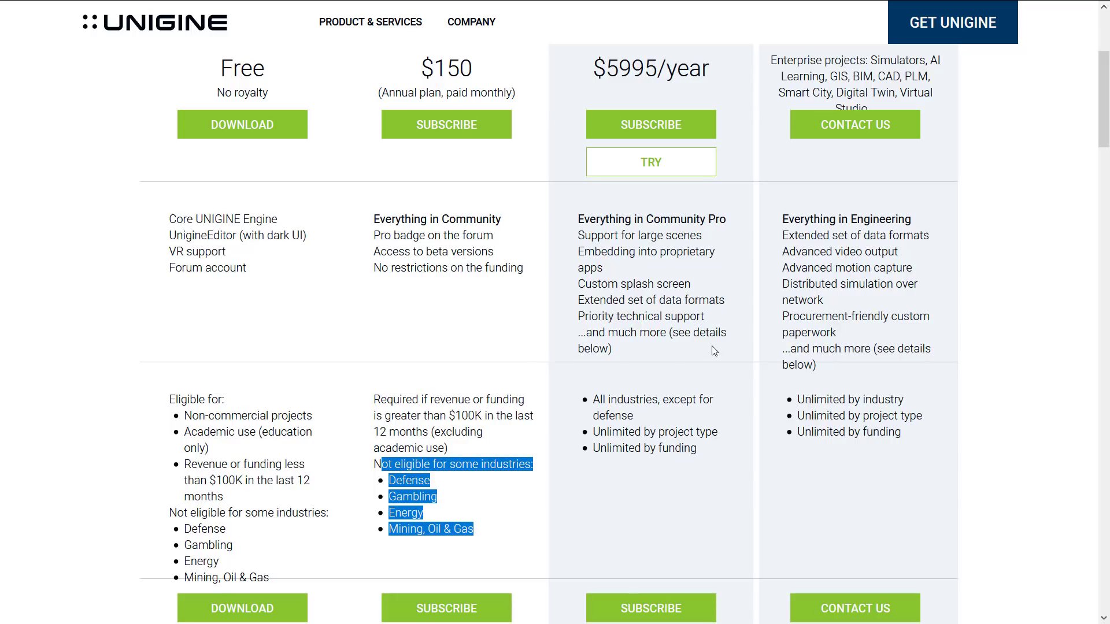
pyautogui.scroll(2, 636, 278)
pyautogui.moveTo(609, 226); pyautogui.dragTo(722, 229)
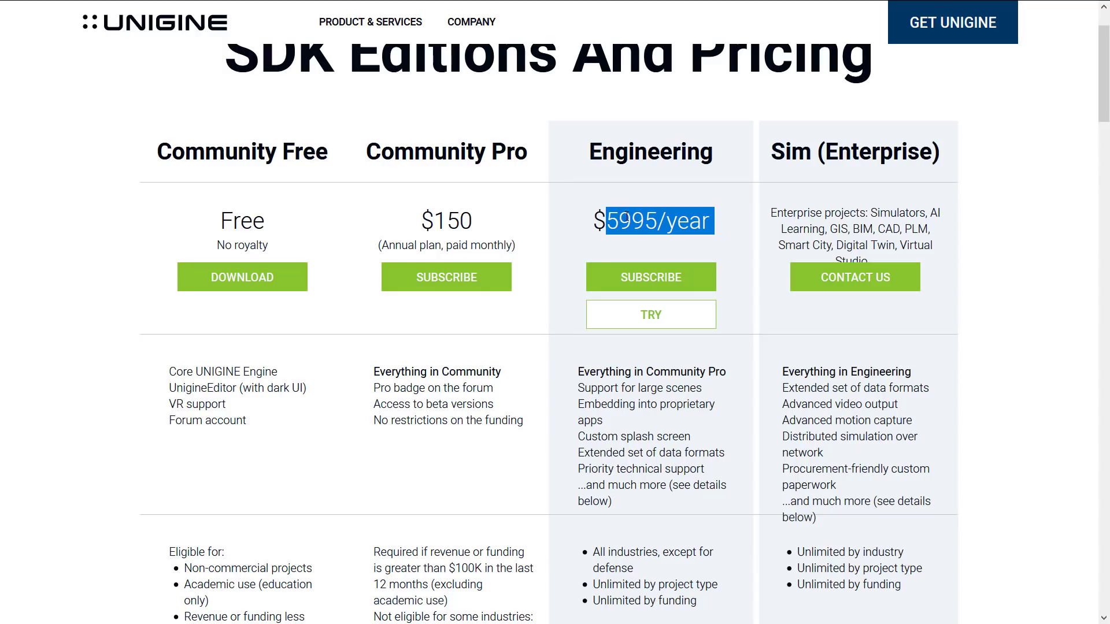
# Highlight the Sim (Enterprise) heading and Engineering edition name, then scroll to the feature comparison.
pyautogui.click(814, 174)
pyautogui.moveTo(812, 151); pyautogui.dragTo(938, 152)
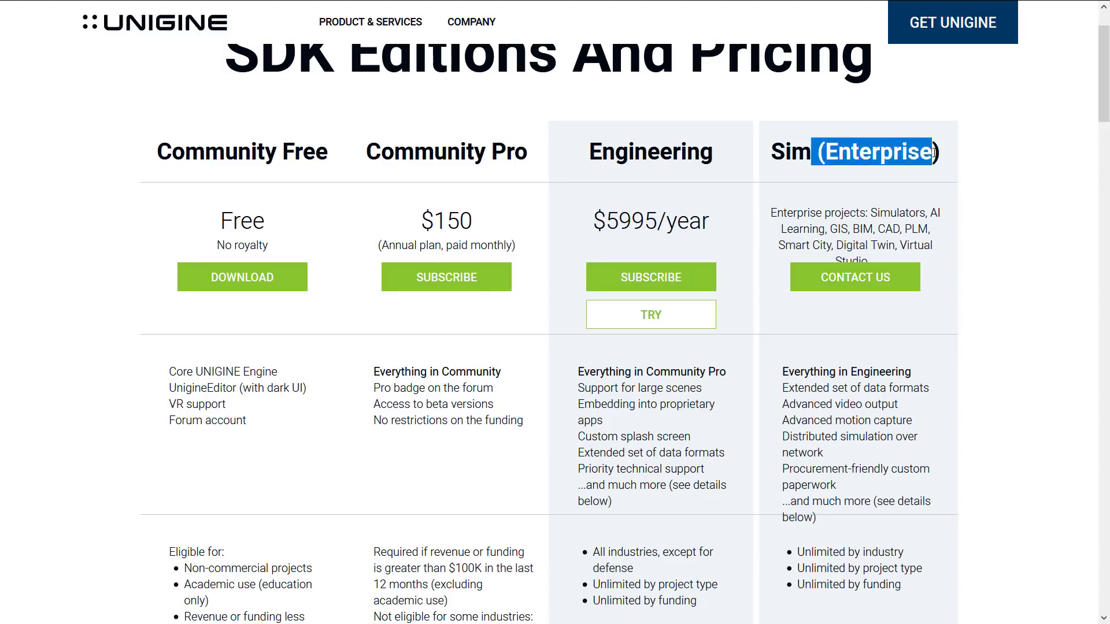
pyautogui.click(784, 225)
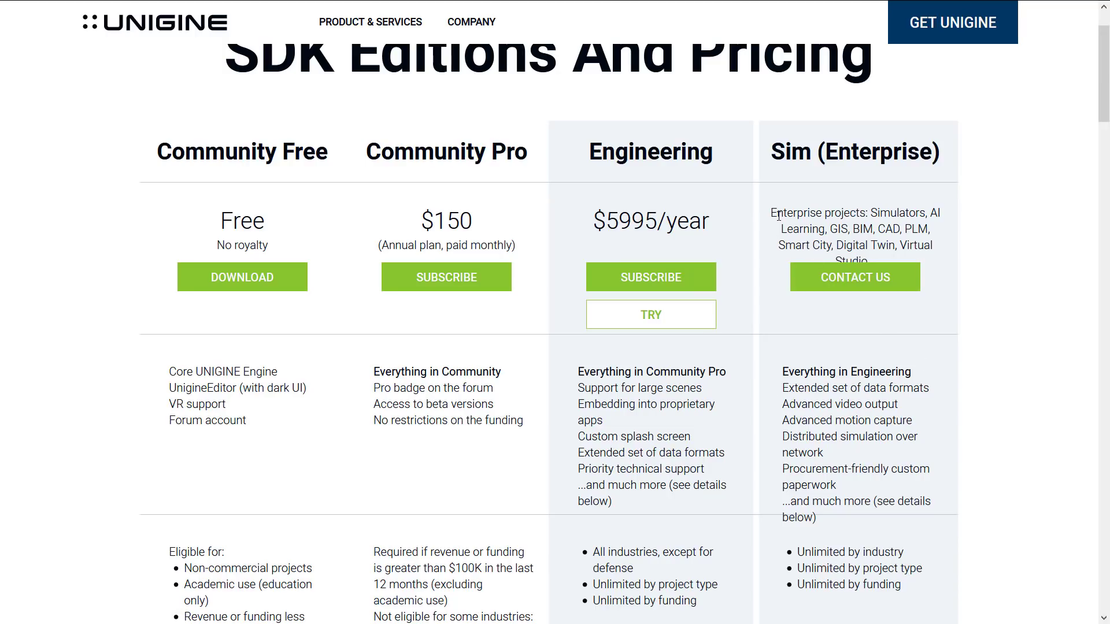
pyautogui.doubleClick(653, 152)
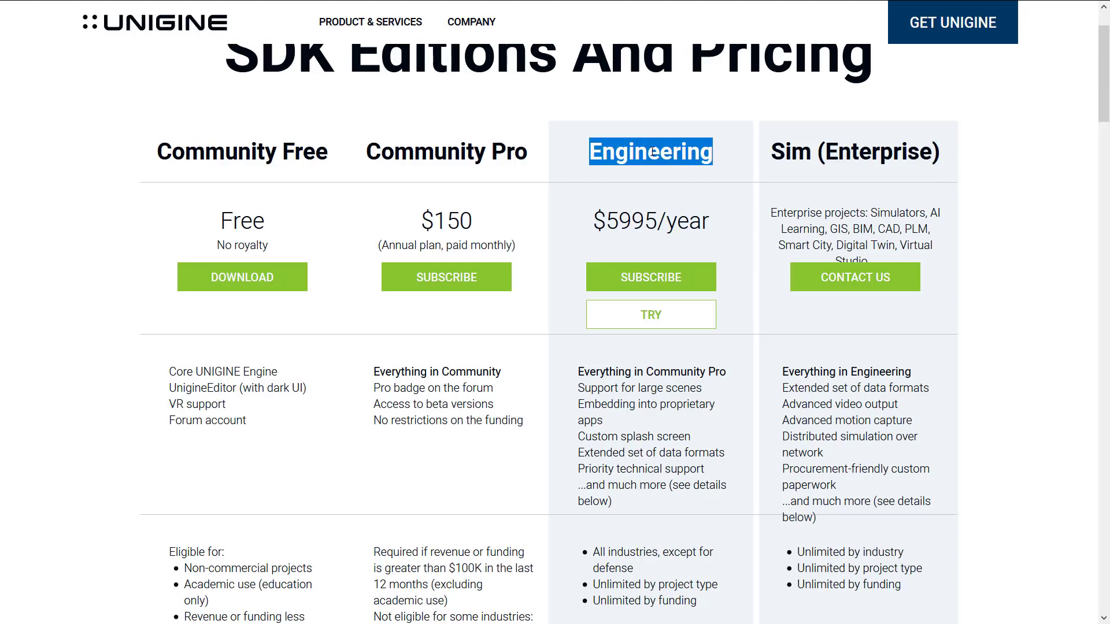
pyautogui.scroll(-9, 514, 350)
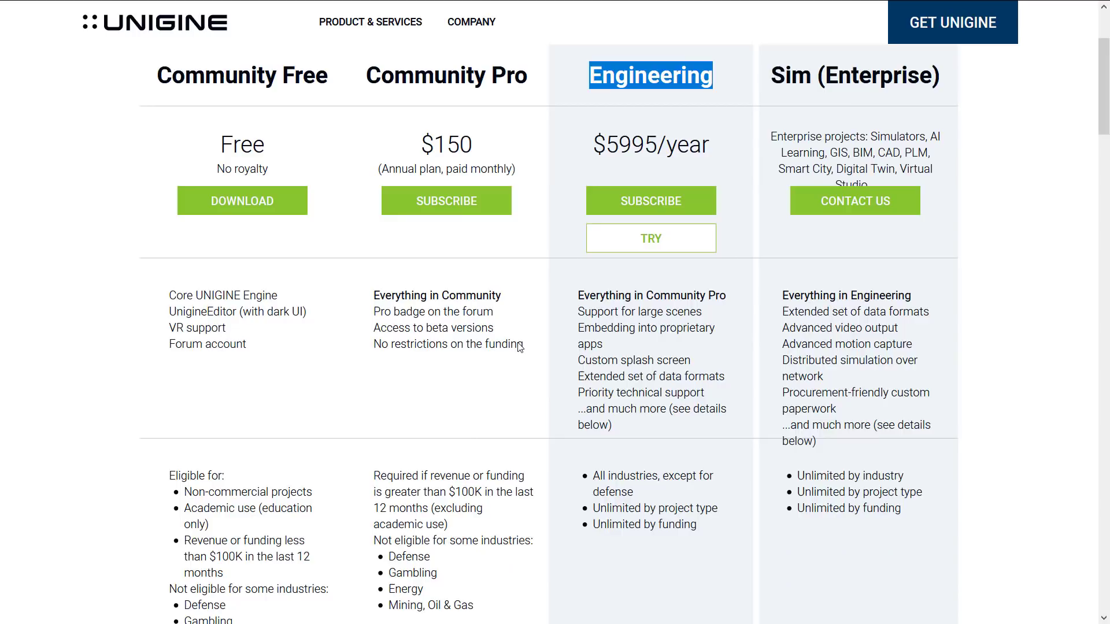
pyautogui.scroll(-5, 520, 347)
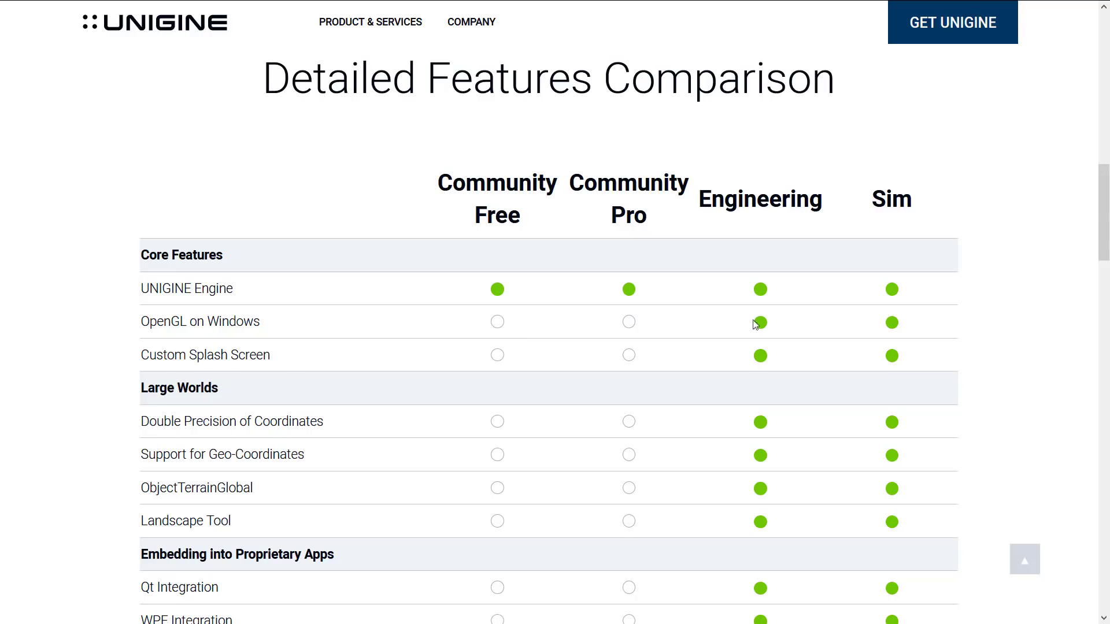
pyautogui.scroll(-1, 543, 352)
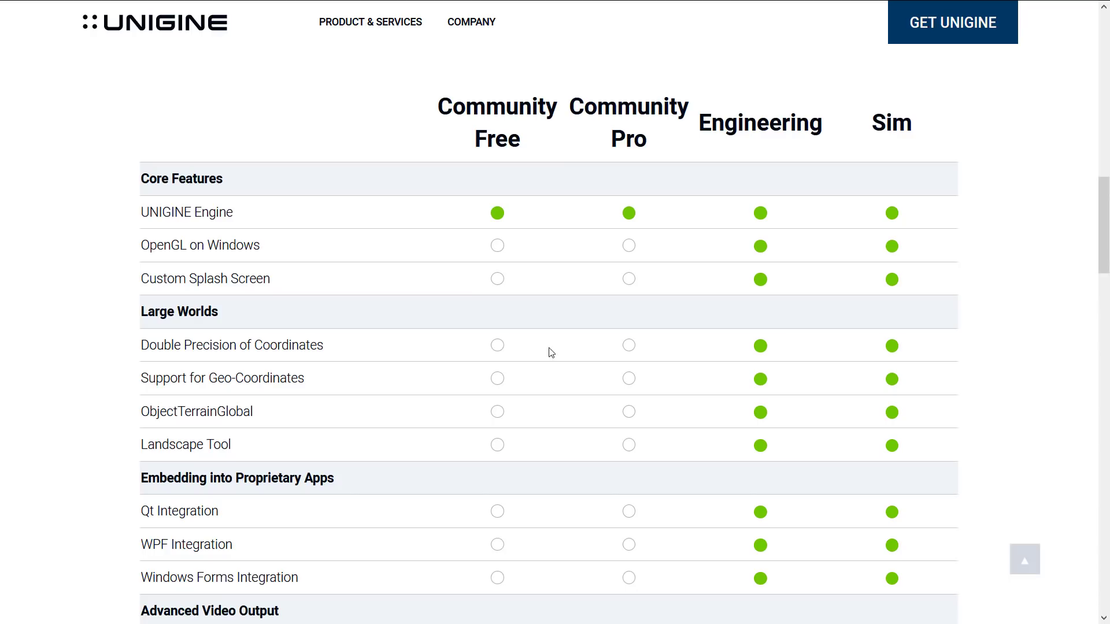
pyautogui.scroll(-1, 506, 336)
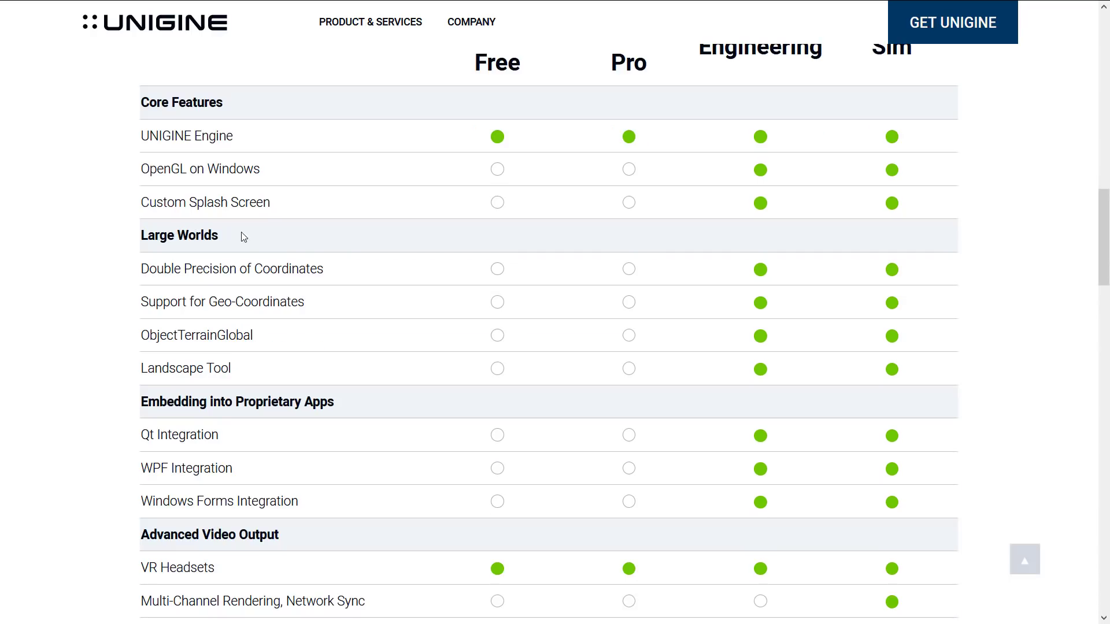
pyautogui.moveTo(243, 237); pyautogui.dragTo(75, 231)
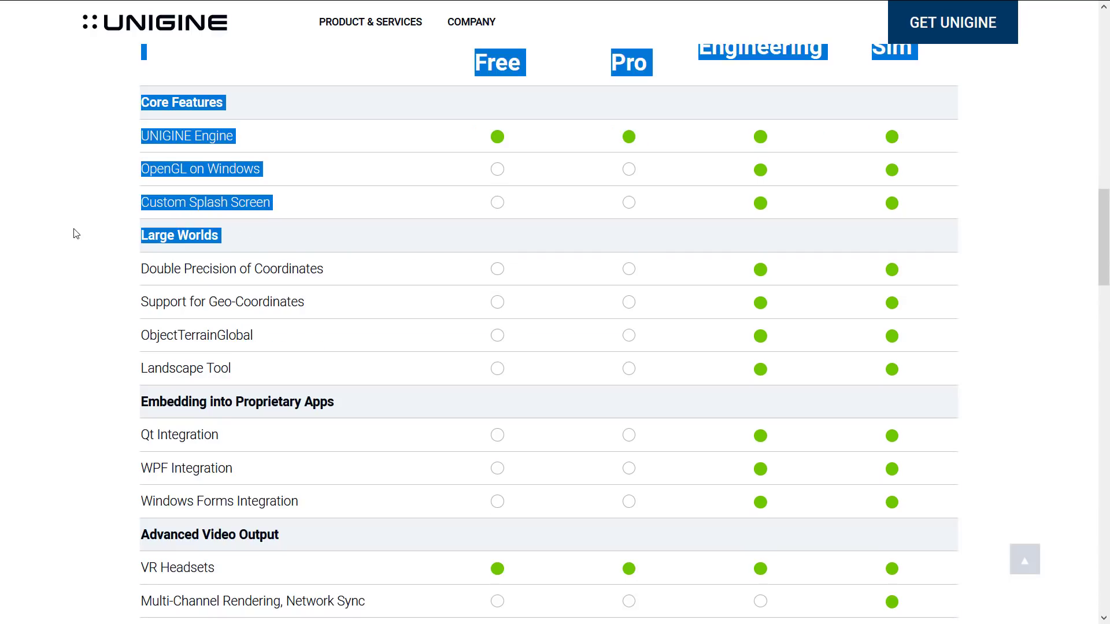
pyautogui.click(312, 293)
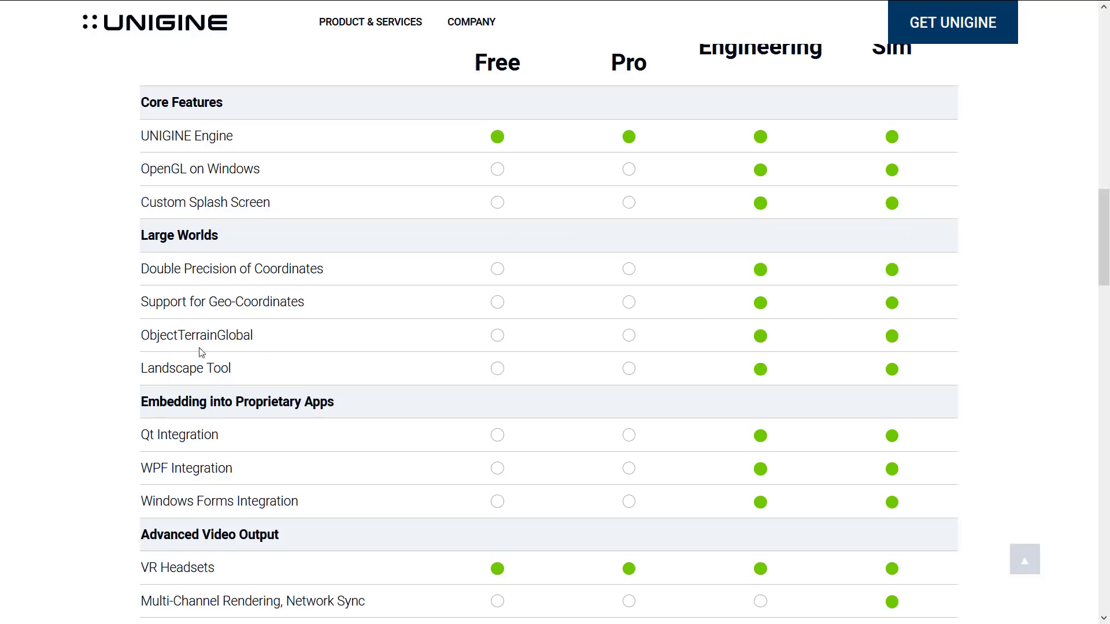
pyautogui.moveTo(257, 401); pyautogui.dragTo(161, 402)
pyautogui.click(164, 399)
pyautogui.scroll(-4, 322, 376)
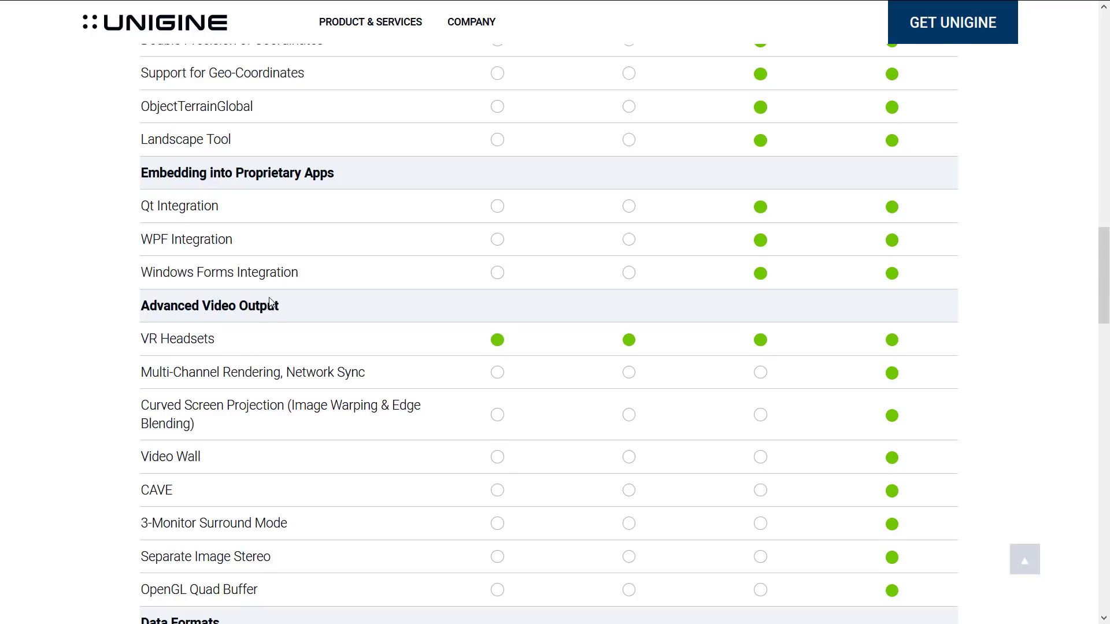
pyautogui.moveTo(106, 305); pyautogui.dragTo(103, 305)
pyautogui.click(156, 347)
pyautogui.scroll(-1, 317, 364)
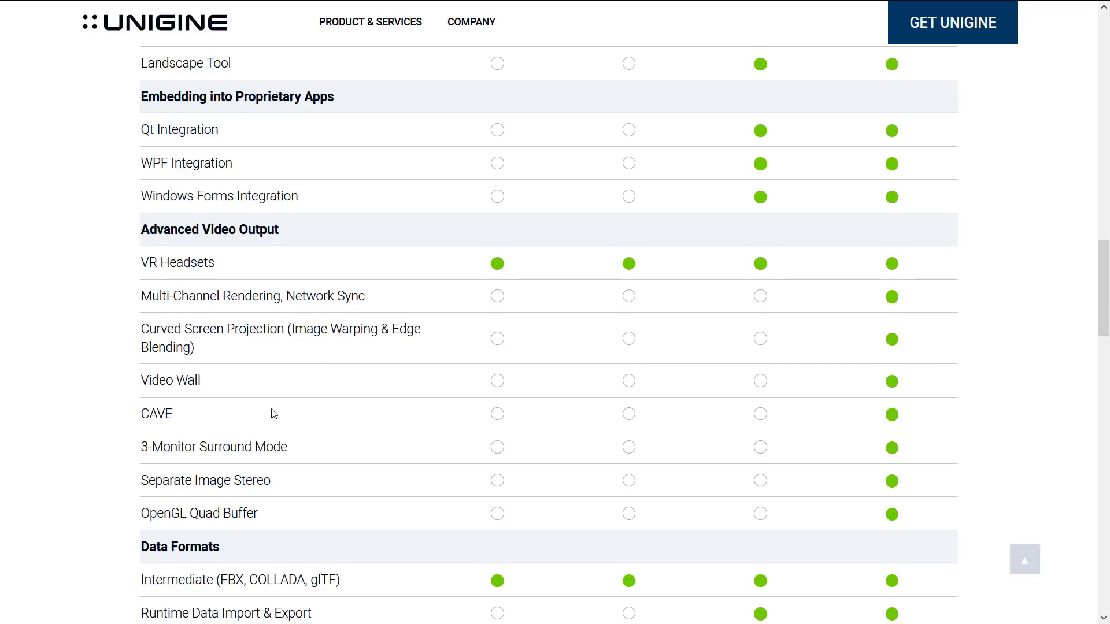
pyautogui.moveTo(311, 517); pyautogui.dragTo(144, 300)
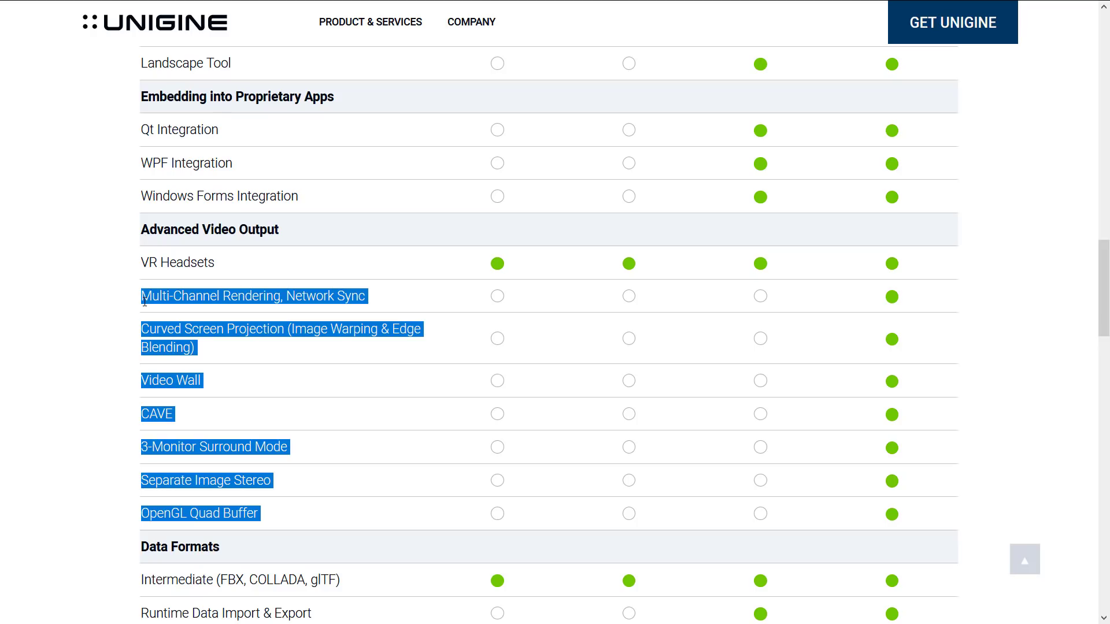
pyautogui.click(274, 414)
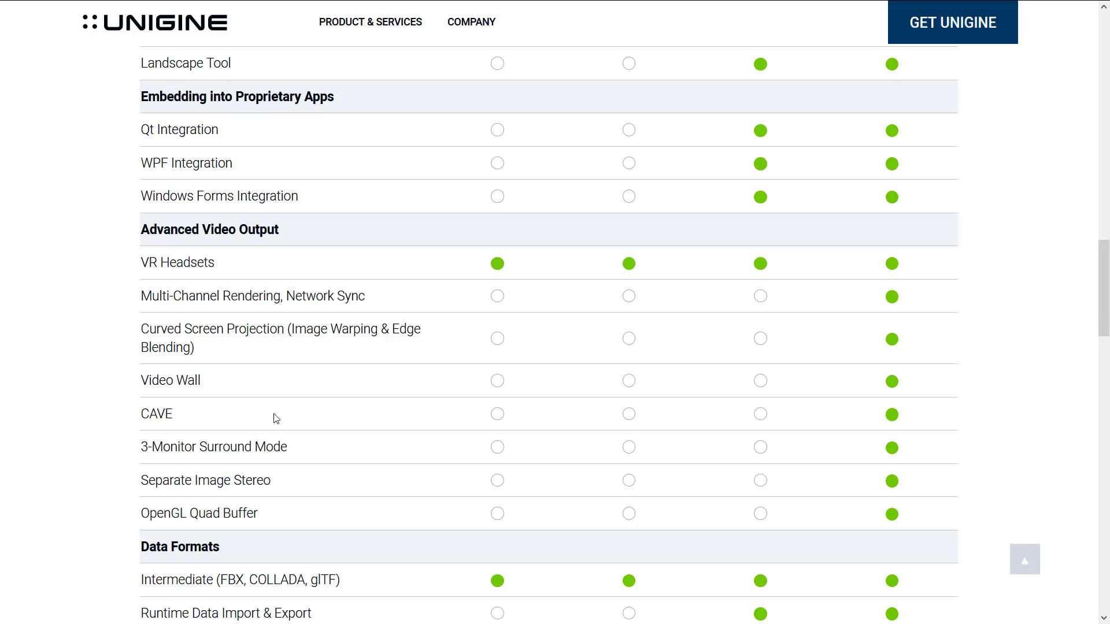
pyautogui.moveTo(89, 260); pyautogui.dragTo(230, 263)
pyautogui.click(233, 267)
pyautogui.scroll(-4, 325, 321)
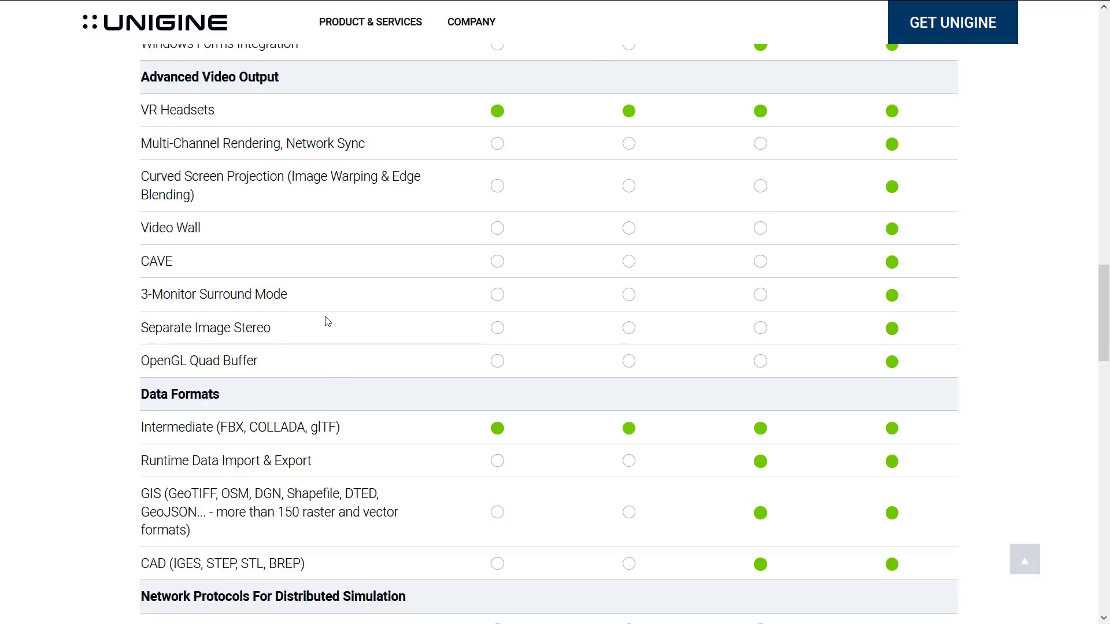
pyautogui.scroll(-1, 323, 370)
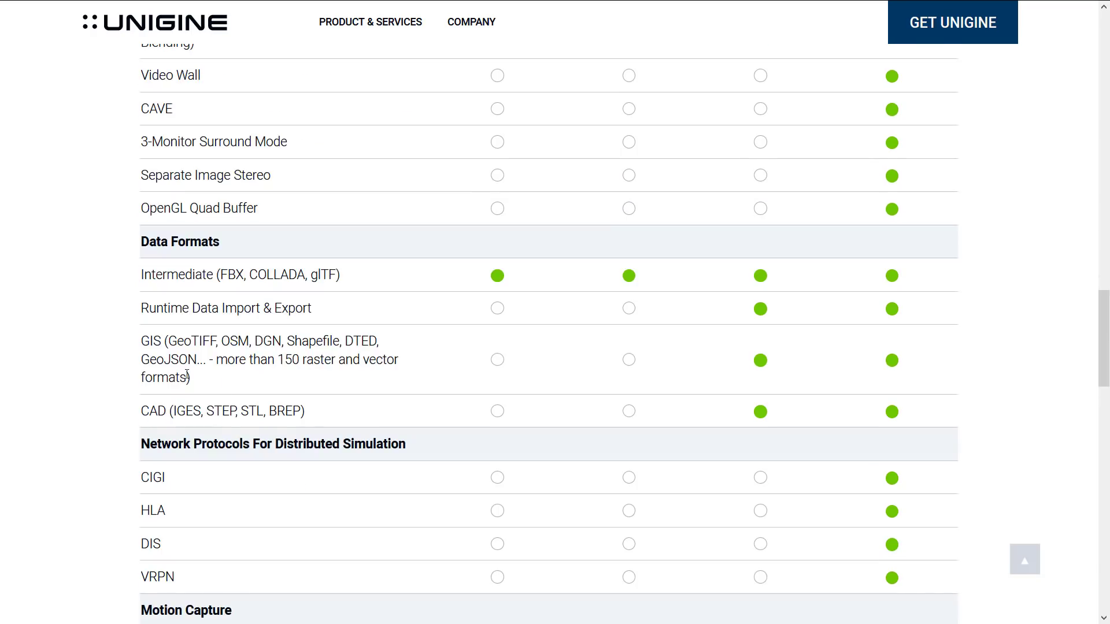
pyautogui.moveTo(159, 364); pyautogui.dragTo(139, 349)
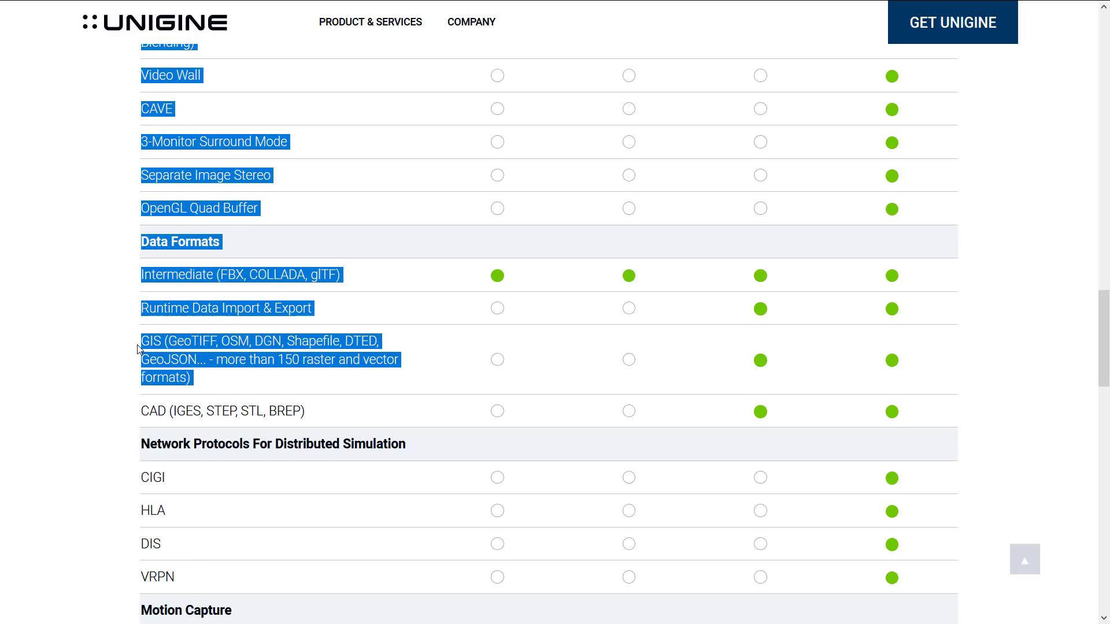
pyautogui.click(152, 346)
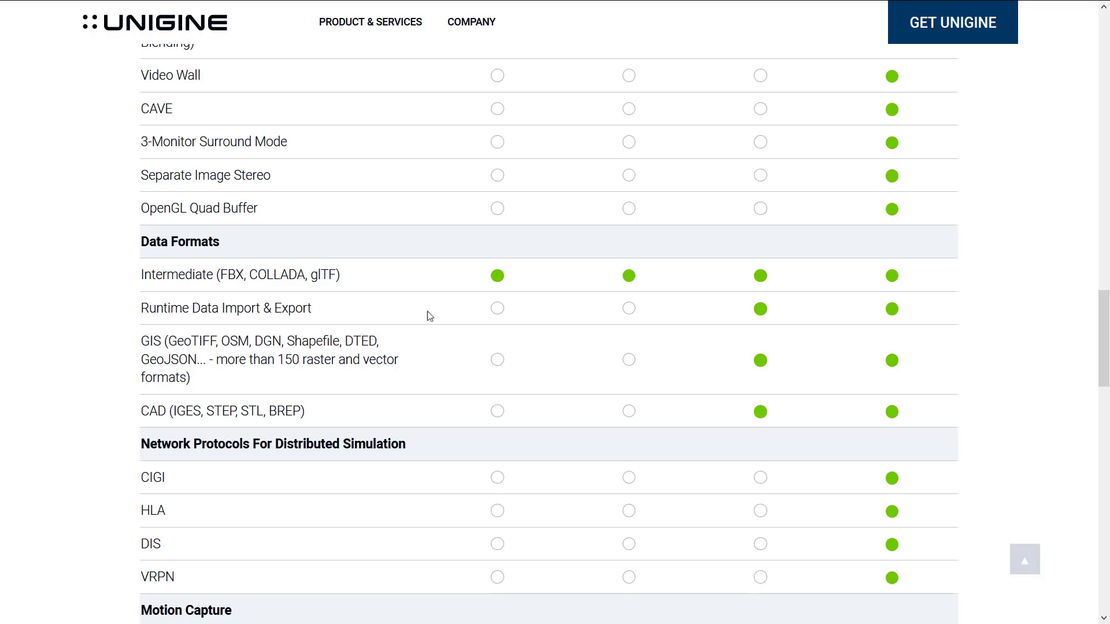
pyautogui.scroll(-5, 360, 321)
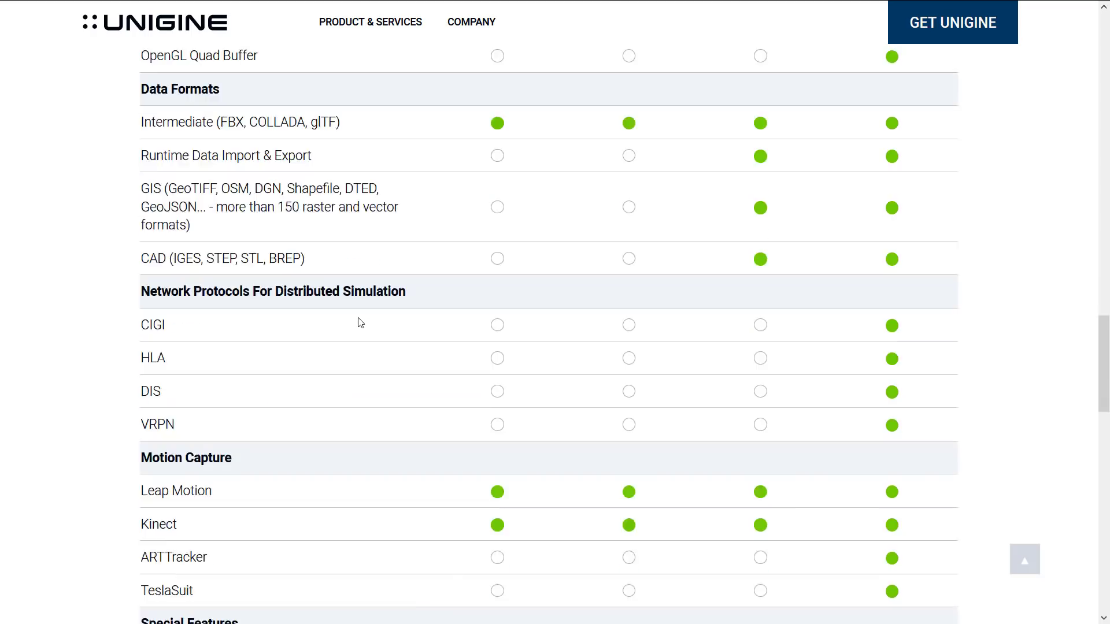
pyautogui.scroll(-1, 360, 322)
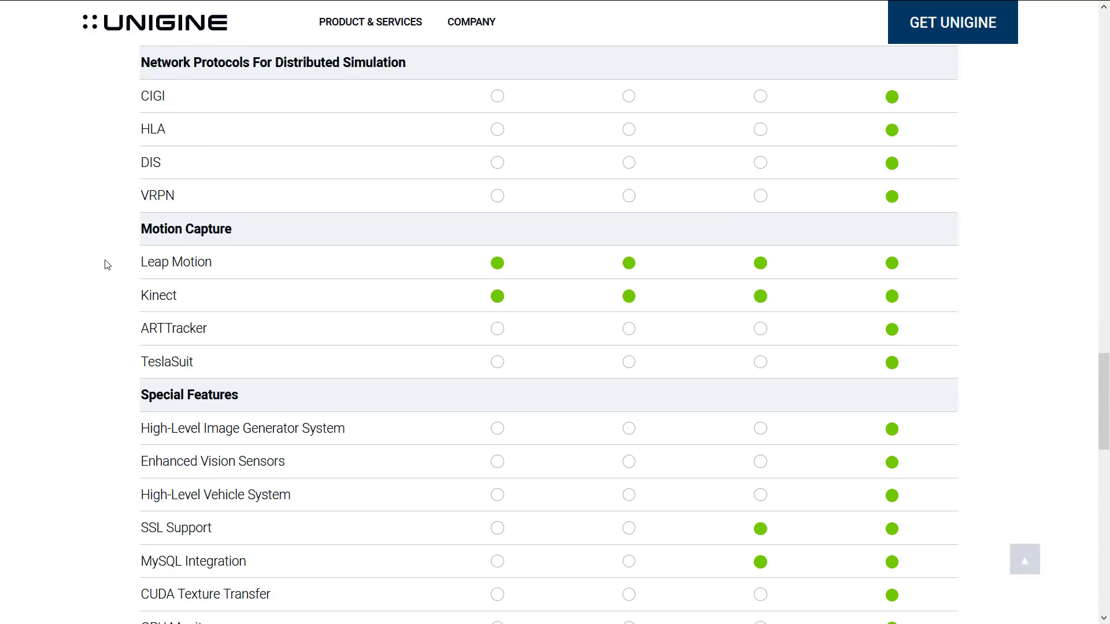
pyautogui.moveTo(106, 263); pyautogui.dragTo(207, 289)
pyautogui.click(207, 289)
pyautogui.moveTo(129, 288); pyautogui.dragTo(203, 312)
pyautogui.click(196, 367)
pyautogui.scroll(-2, 208, 370)
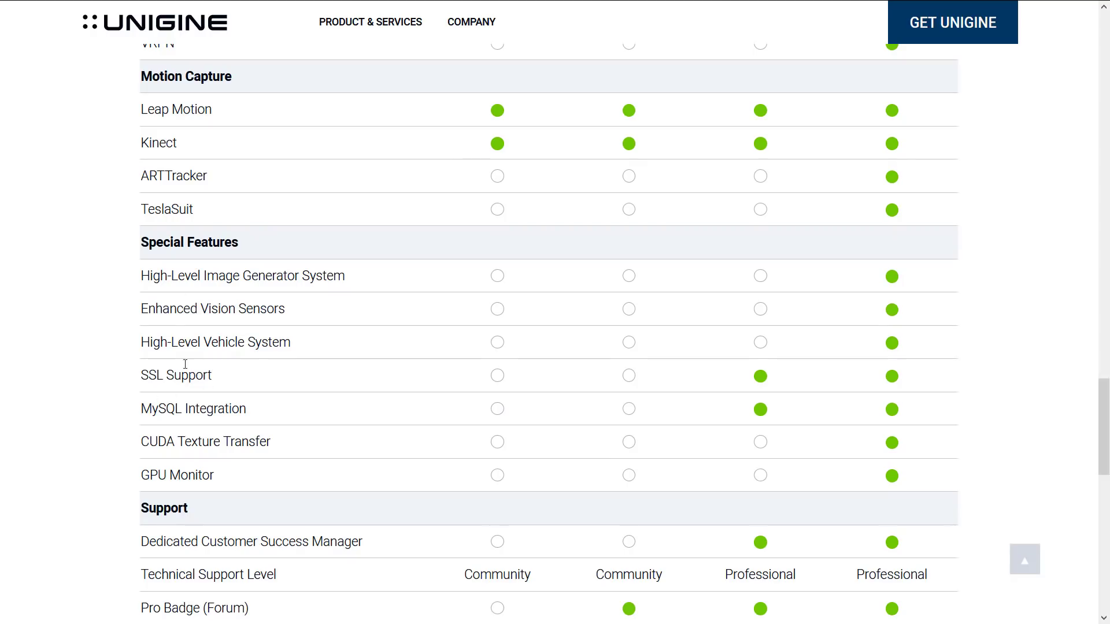
pyautogui.doubleClick(189, 408)
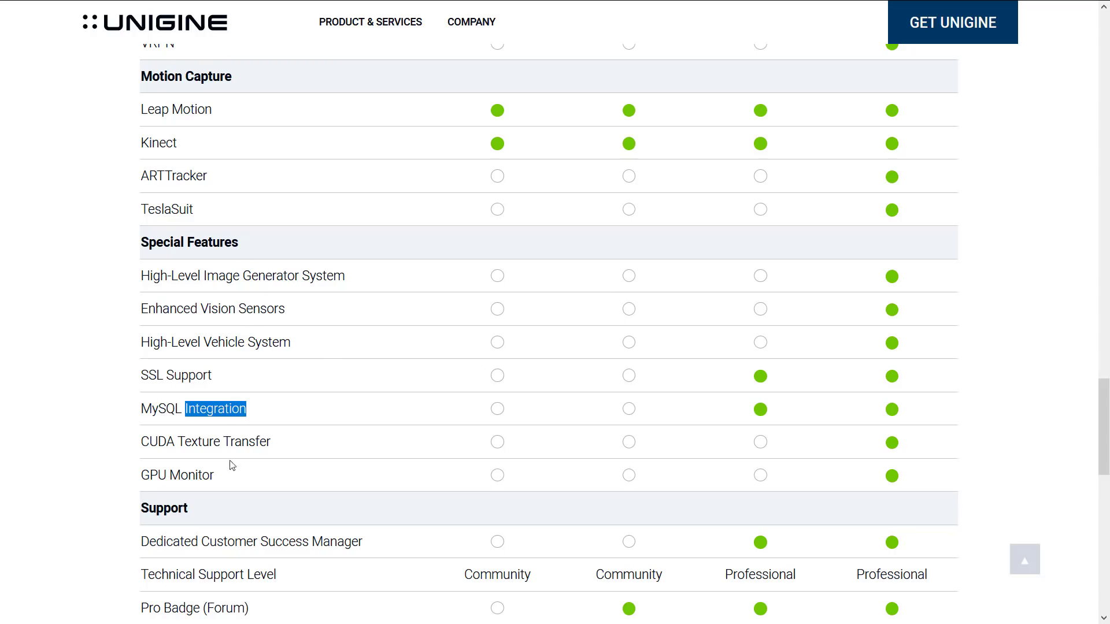
pyautogui.scroll(-4, 263, 347)
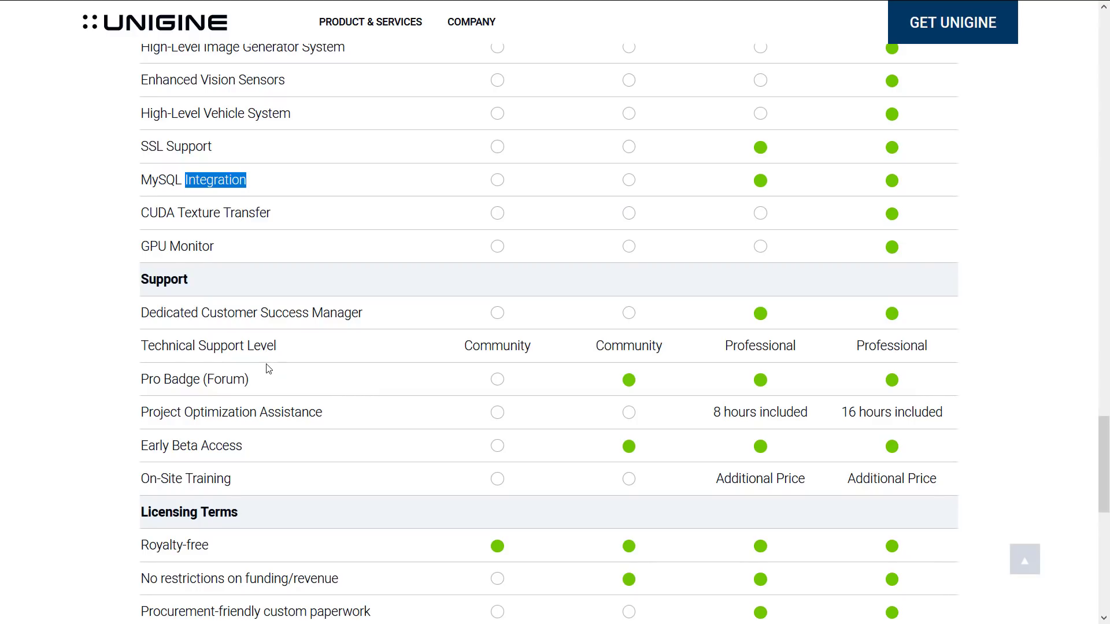
pyautogui.scroll(-2, 369, 377)
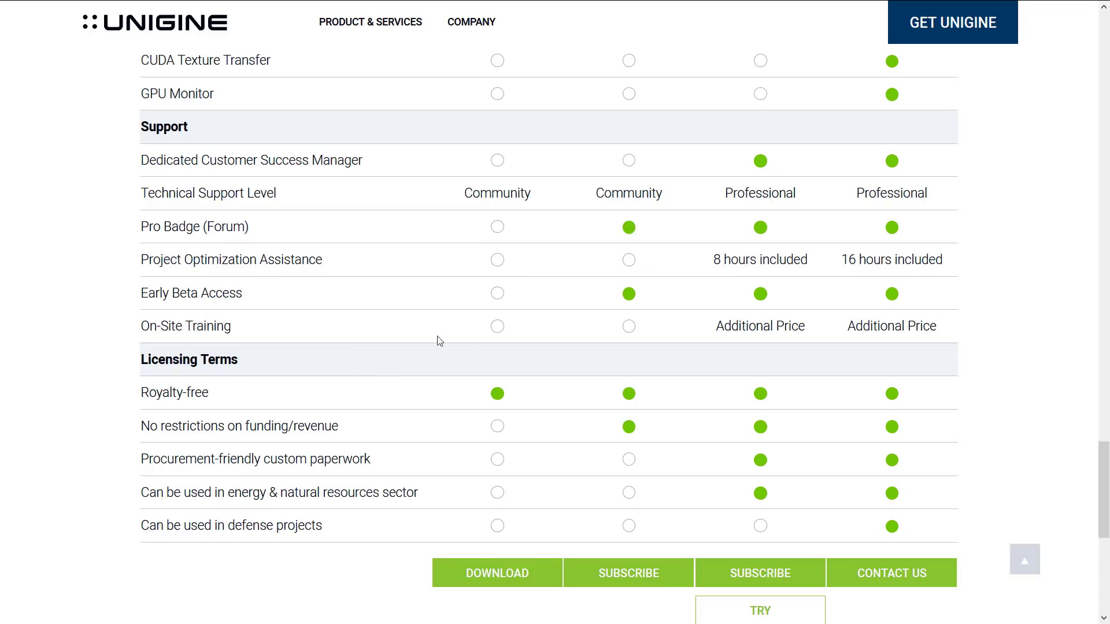
pyautogui.scroll(1, 488, 366)
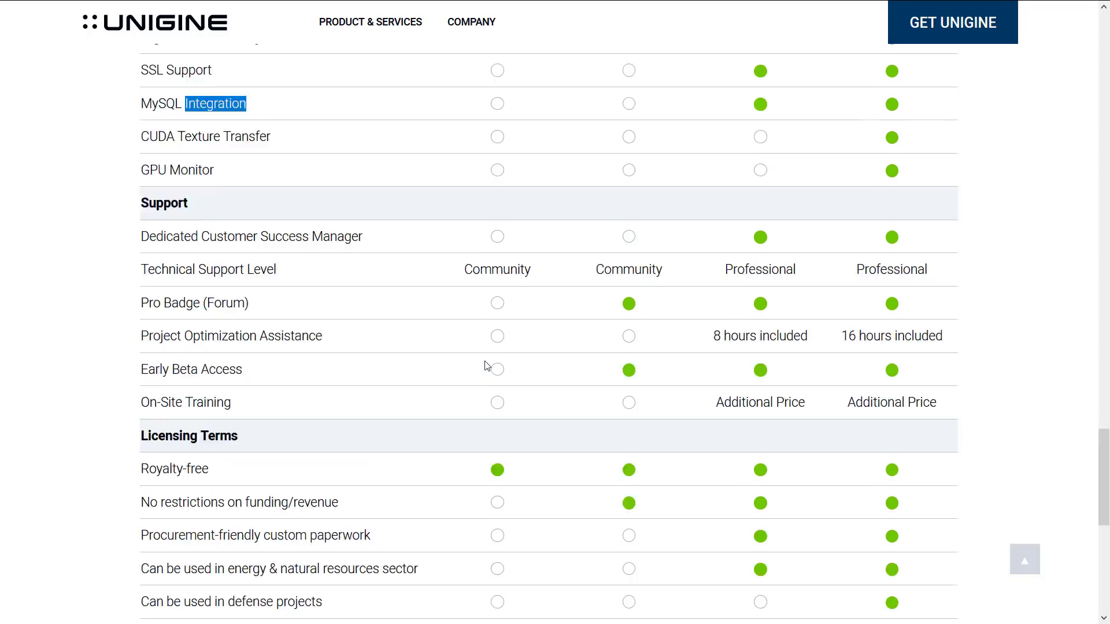
pyautogui.scroll(15, 488, 366)
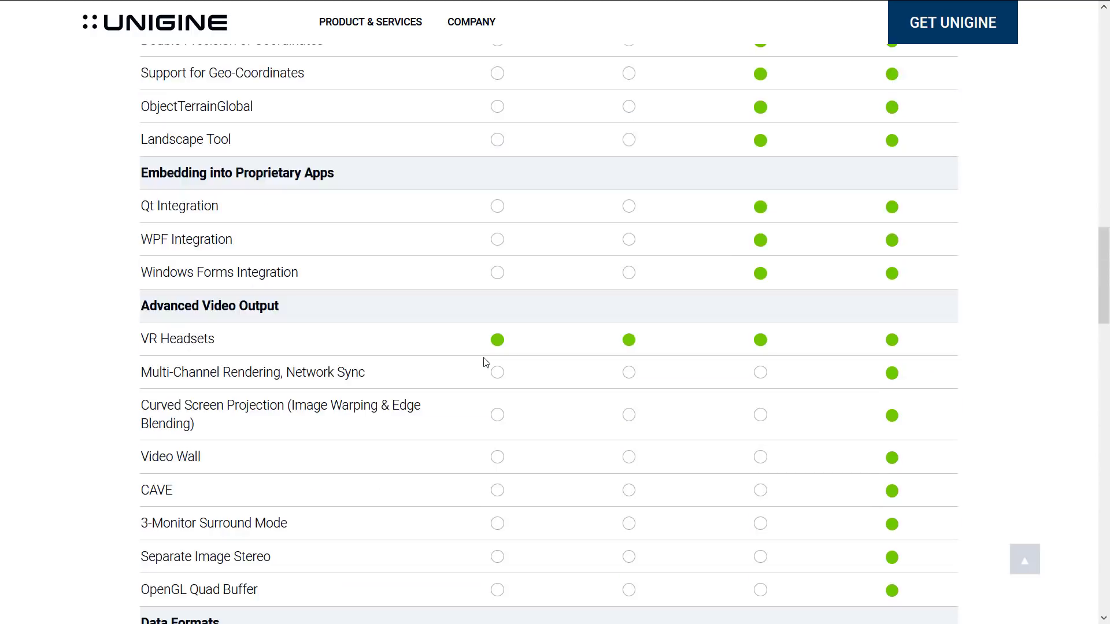
pyautogui.scroll(4, 486, 362)
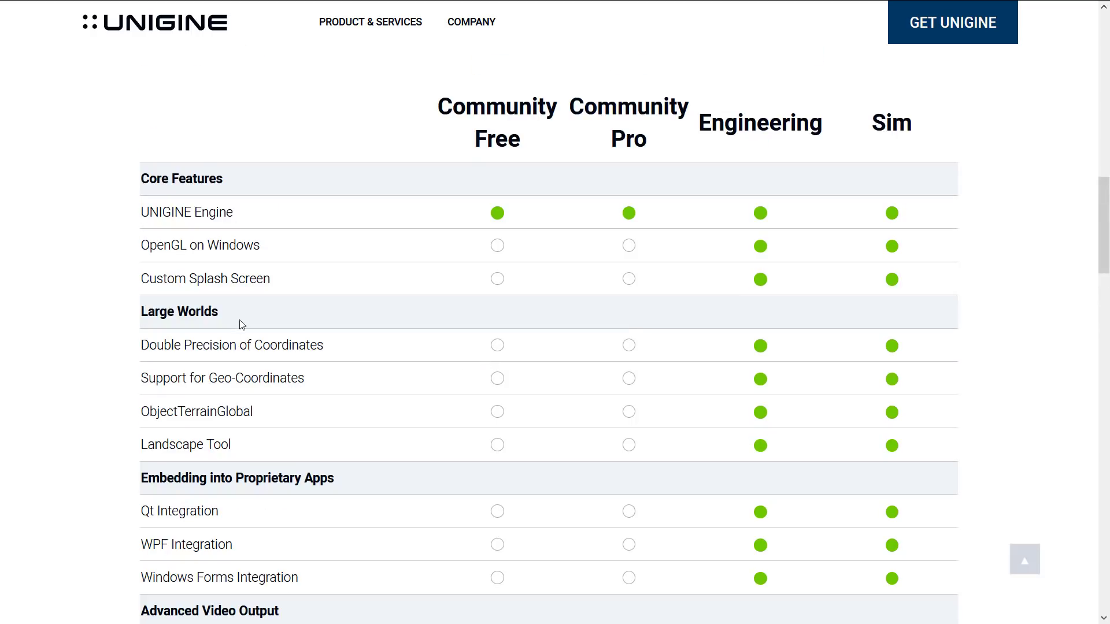
pyautogui.moveTo(146, 308); pyautogui.dragTo(146, 315)
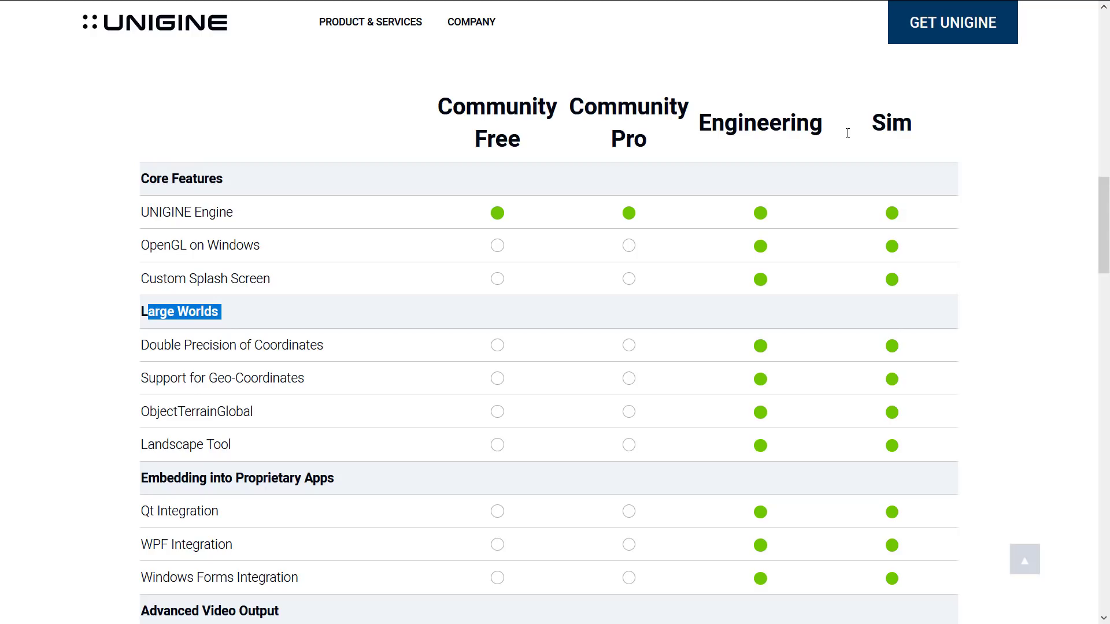
pyautogui.doubleClick(255, 281)
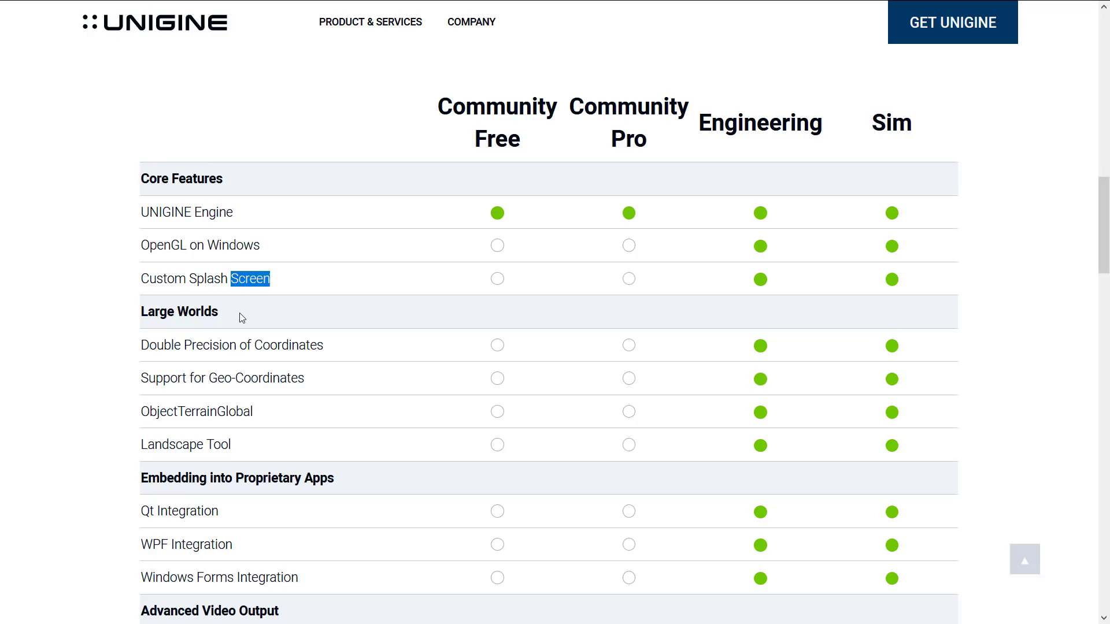
pyautogui.doubleClick(210, 312)
pyautogui.click(249, 315)
pyautogui.tripleClick(199, 307)
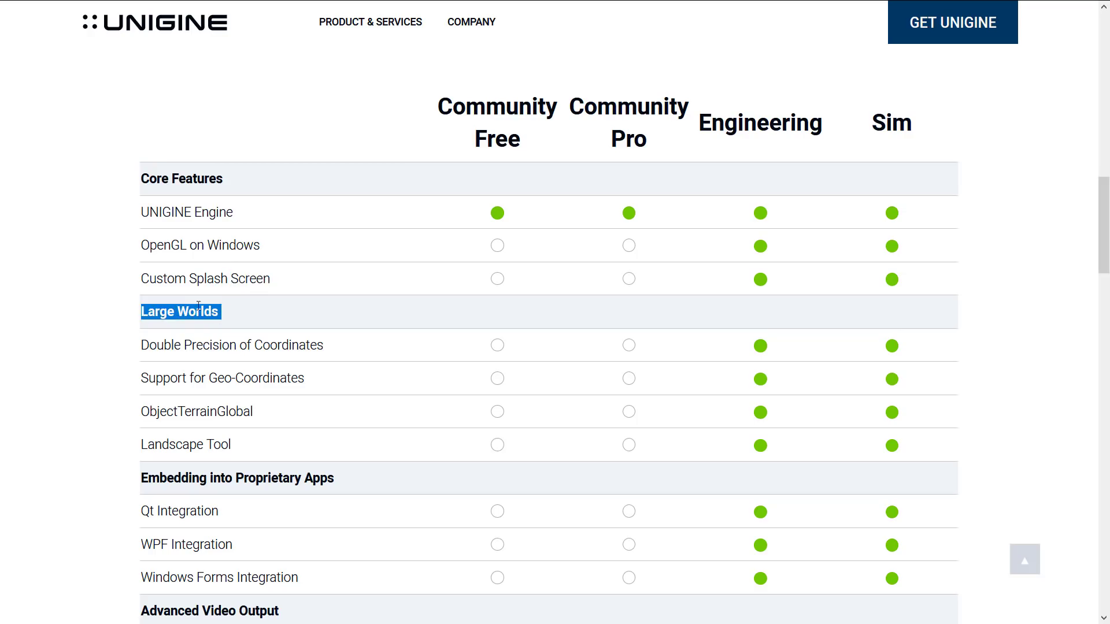
pyautogui.click(250, 297)
pyautogui.scroll(15, 282, 289)
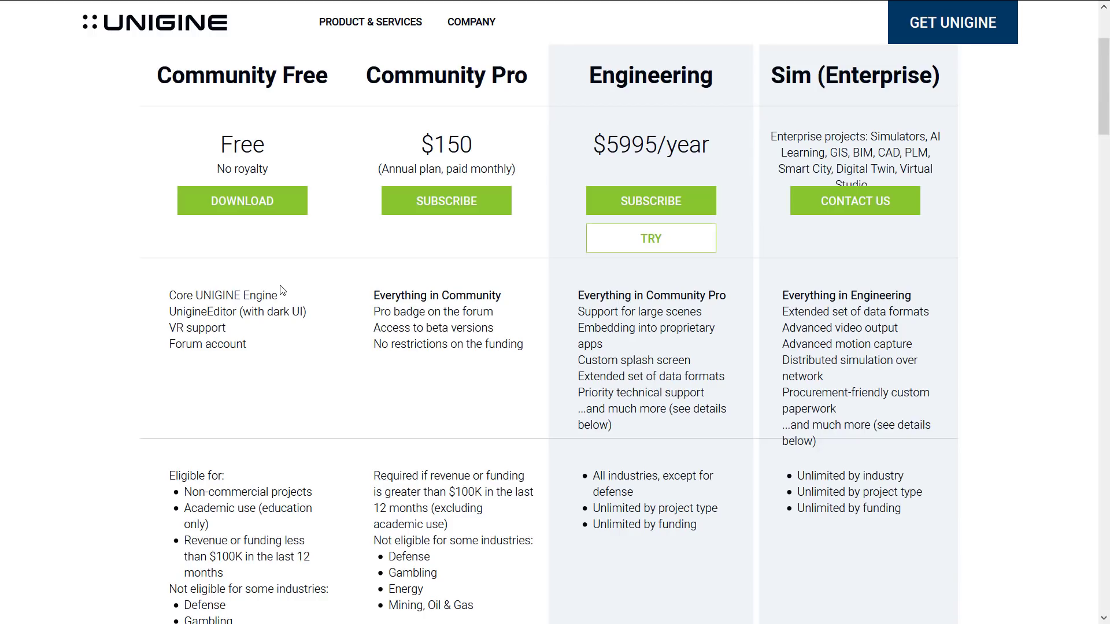
# Highlight the Community Free revenue limit condition on the pricing card.
pyautogui.scroll(-4, 275, 290)
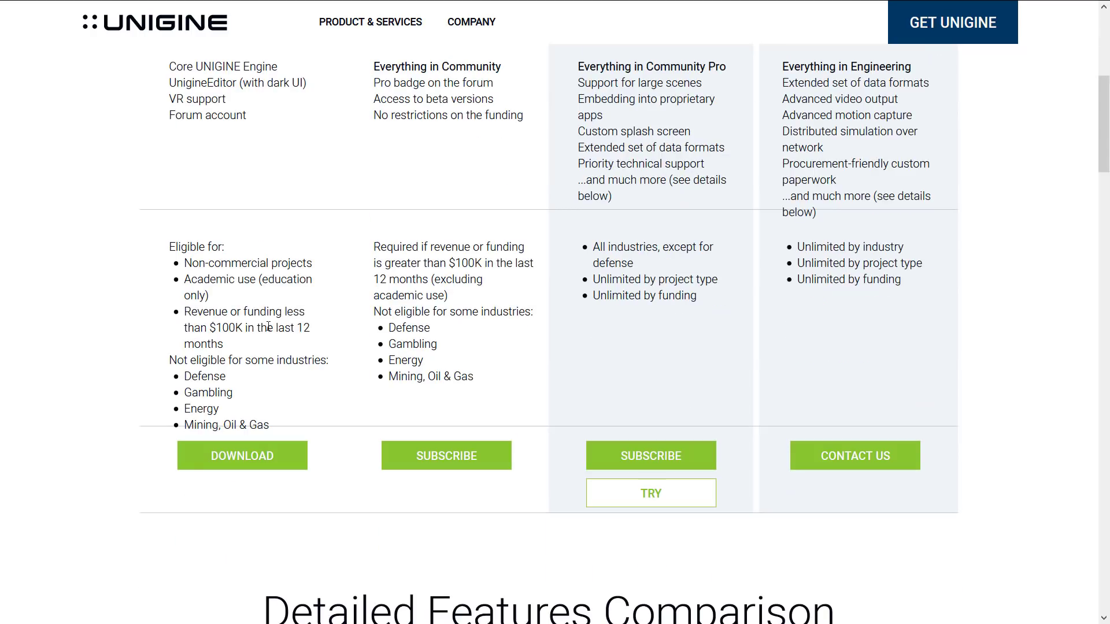
pyautogui.moveTo(294, 327); pyautogui.dragTo(188, 309)
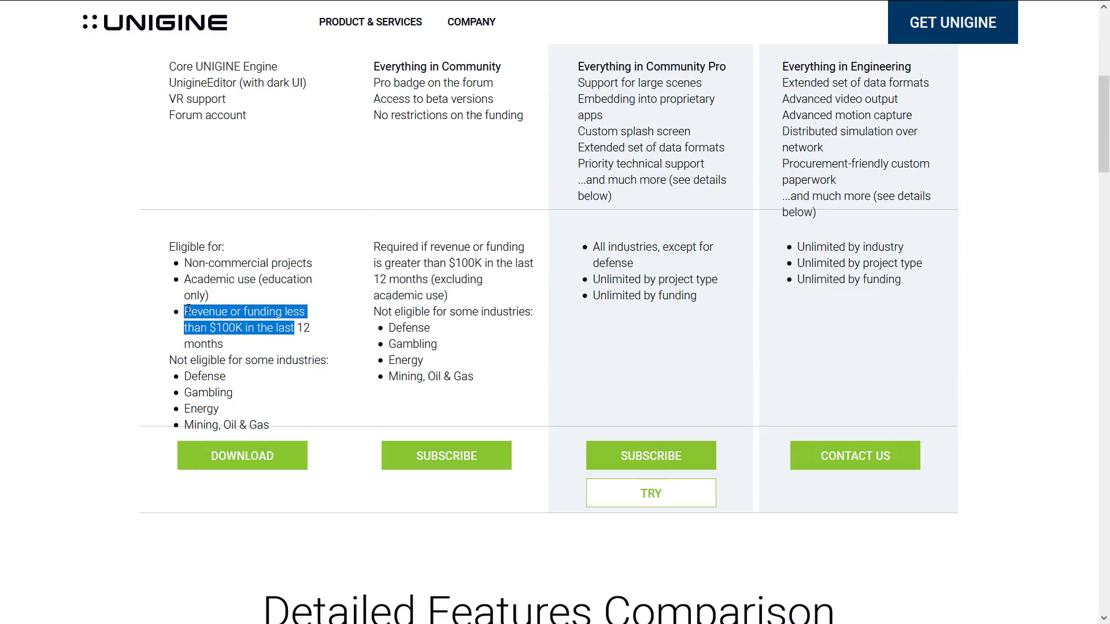
pyautogui.click(333, 256)
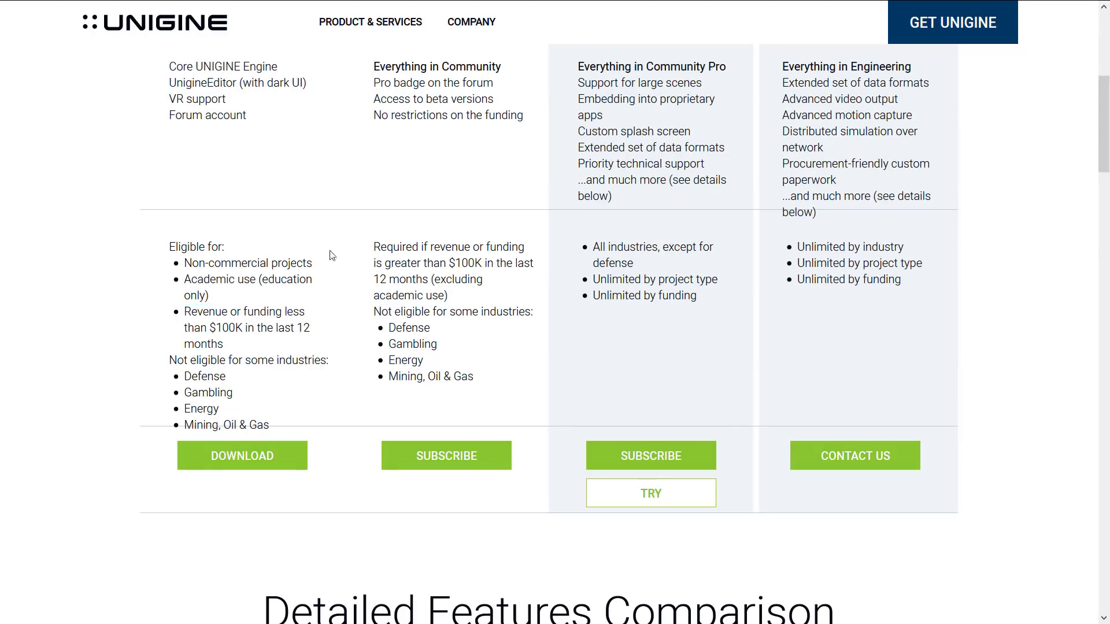
# Highlight the Community Pro $150 price, then switch to the forum post tab.
pyautogui.scroll(4, 405, 242)
pyautogui.moveTo(439, 148); pyautogui.dragTo(476, 149)
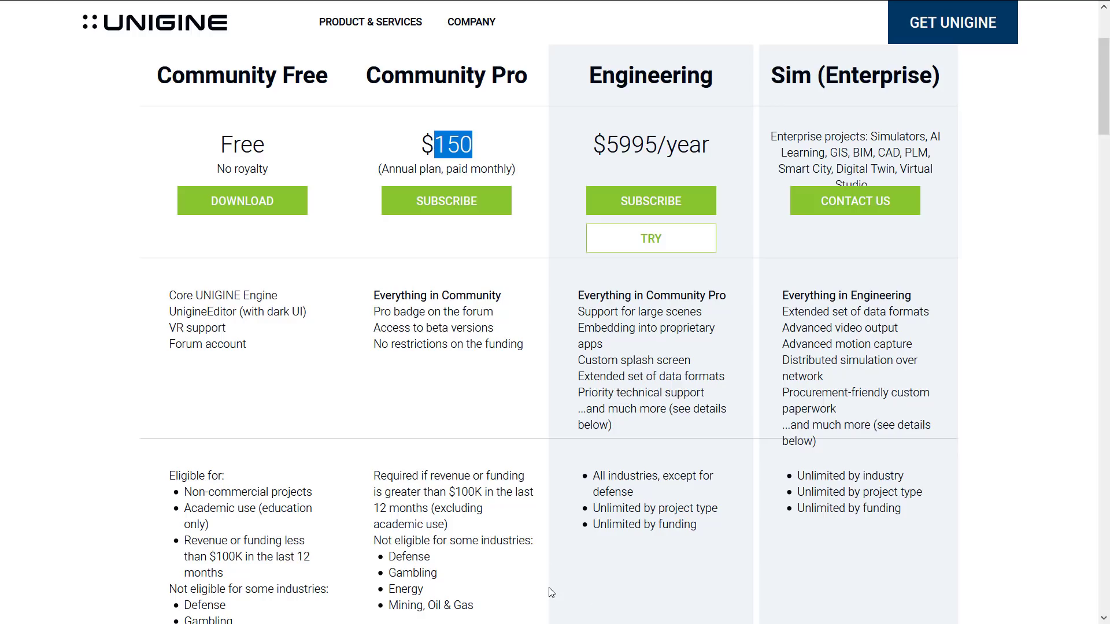
pyautogui.scroll(3, 524, 559)
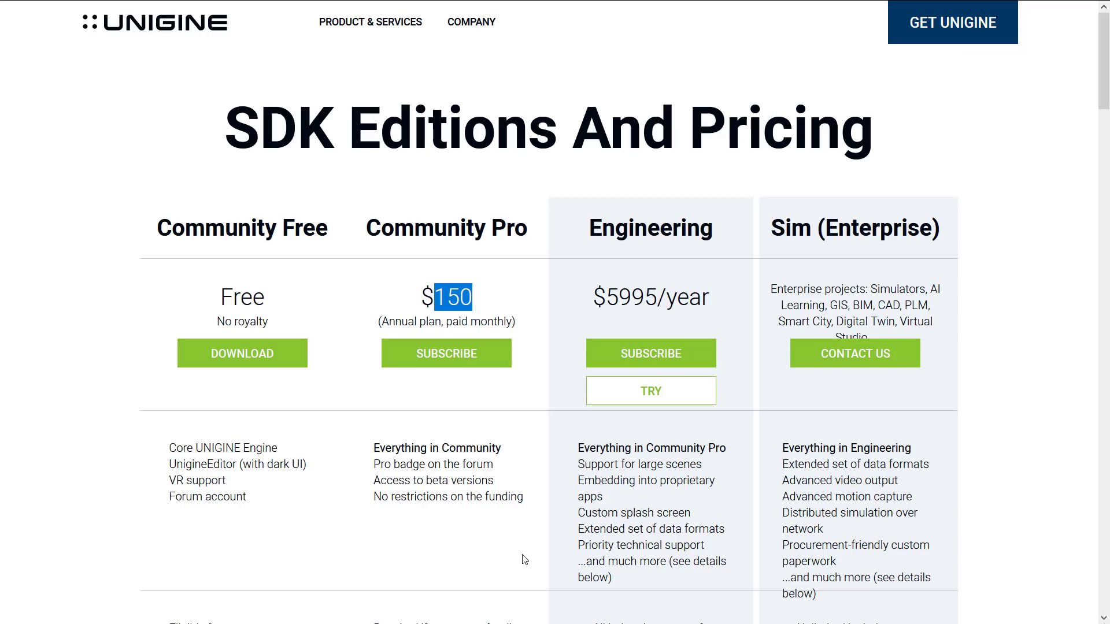
pyautogui.hotkey('ctrl', 'Tab')
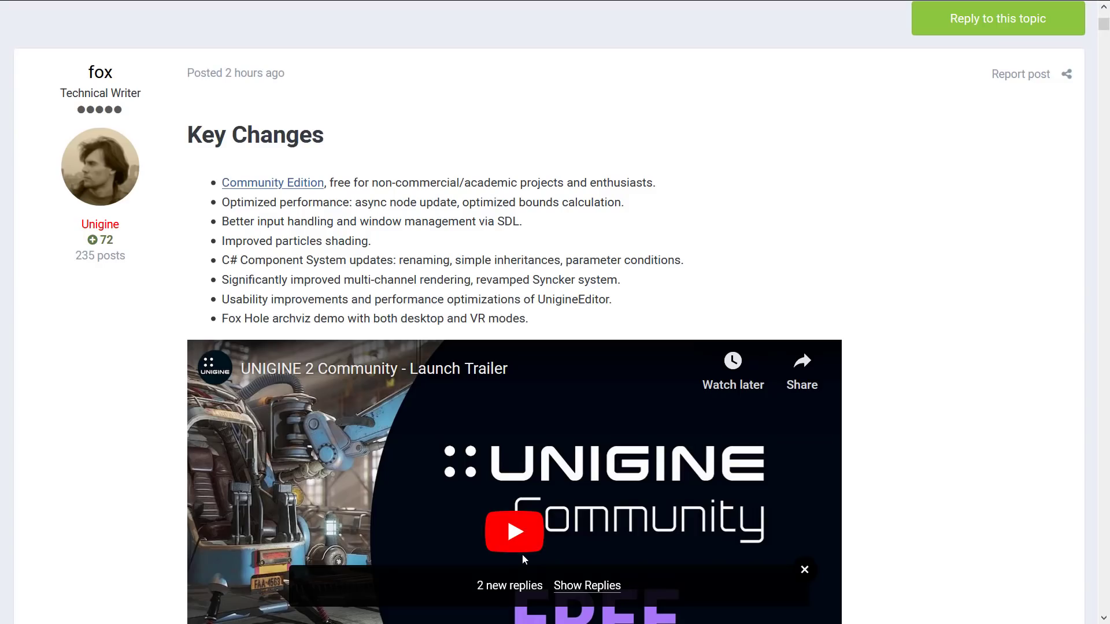
# Highlight the non-commercial/academic phrase in the topic's first bullet, then clear the selection.
pyautogui.scroll(2, 713, 257)
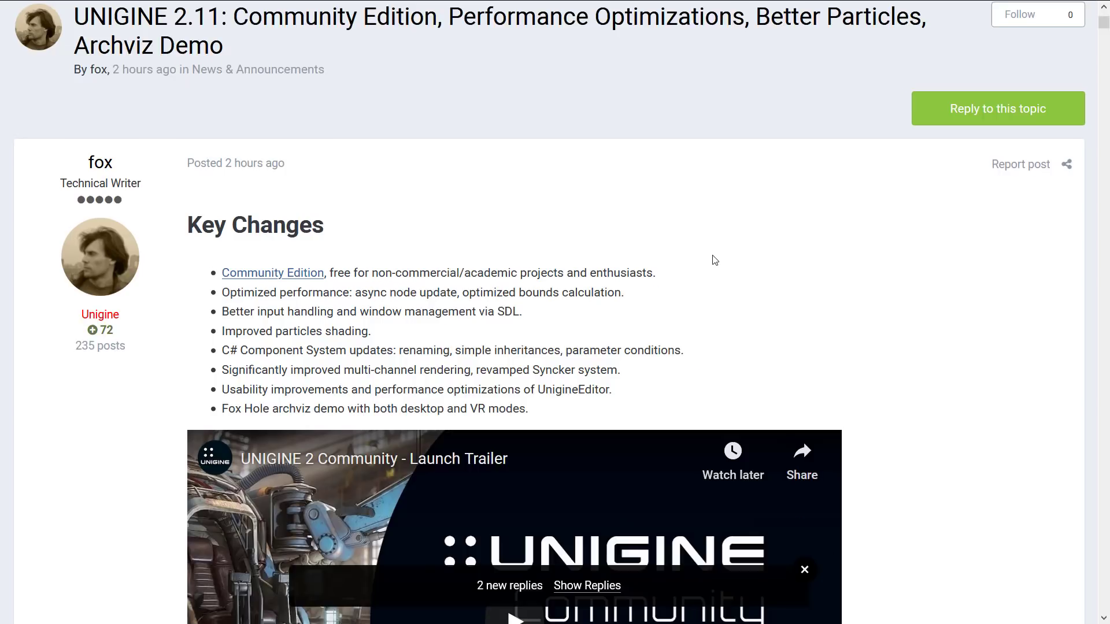
pyautogui.keyDown('ctrl'); pyautogui.scroll(1, 717, 263); pyautogui.keyUp('ctrl')
pyautogui.scroll(-2, 719, 269)
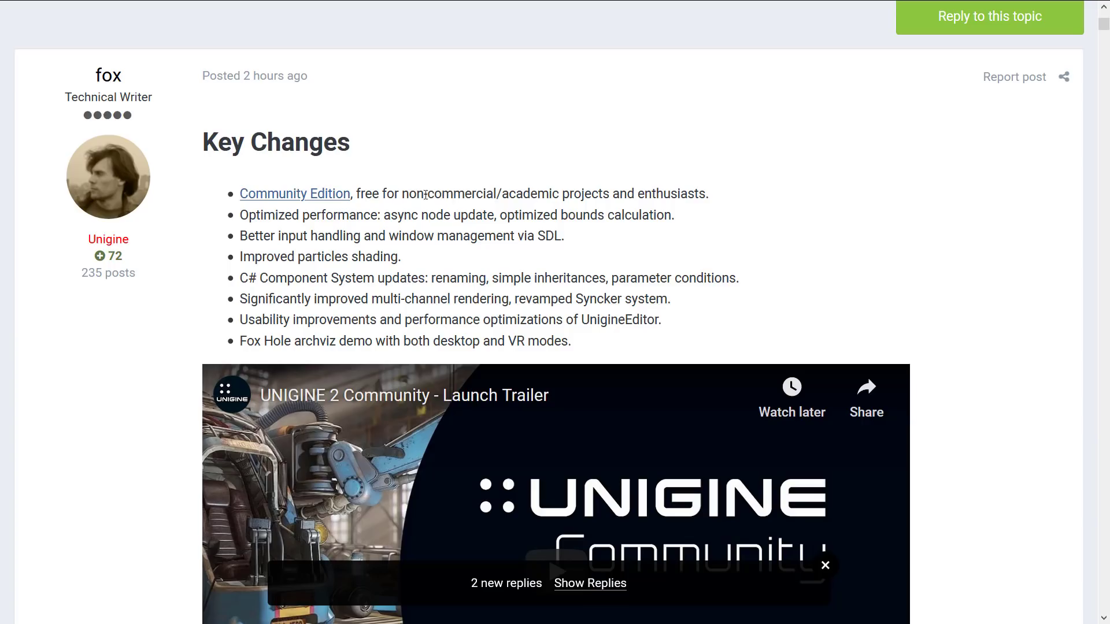
pyautogui.moveTo(416, 194); pyautogui.dragTo(652, 195)
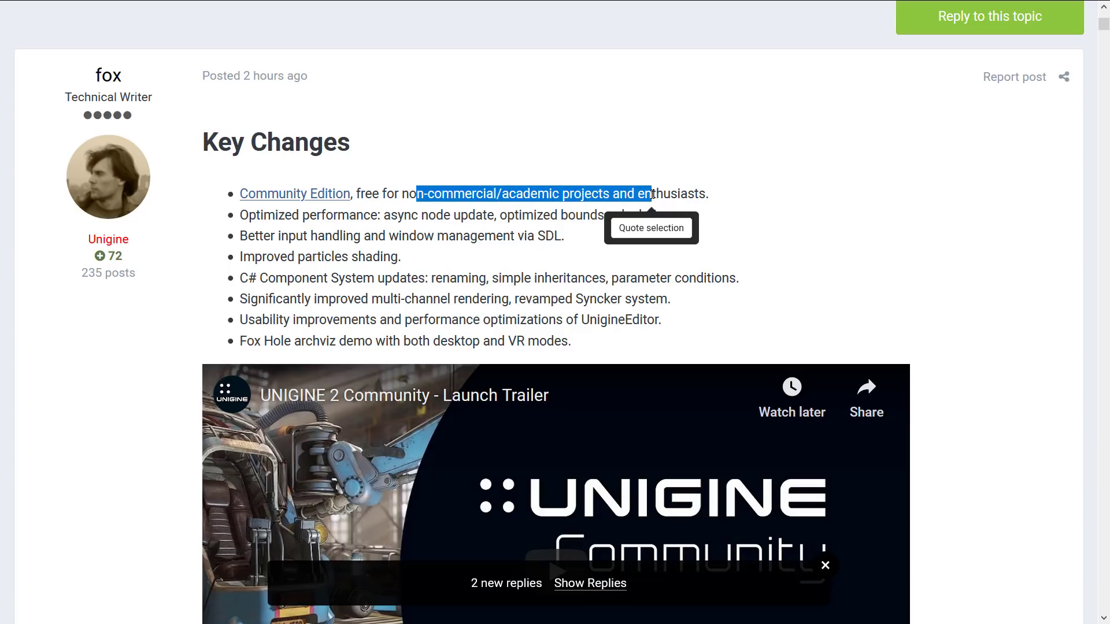
pyautogui.click(355, 256)
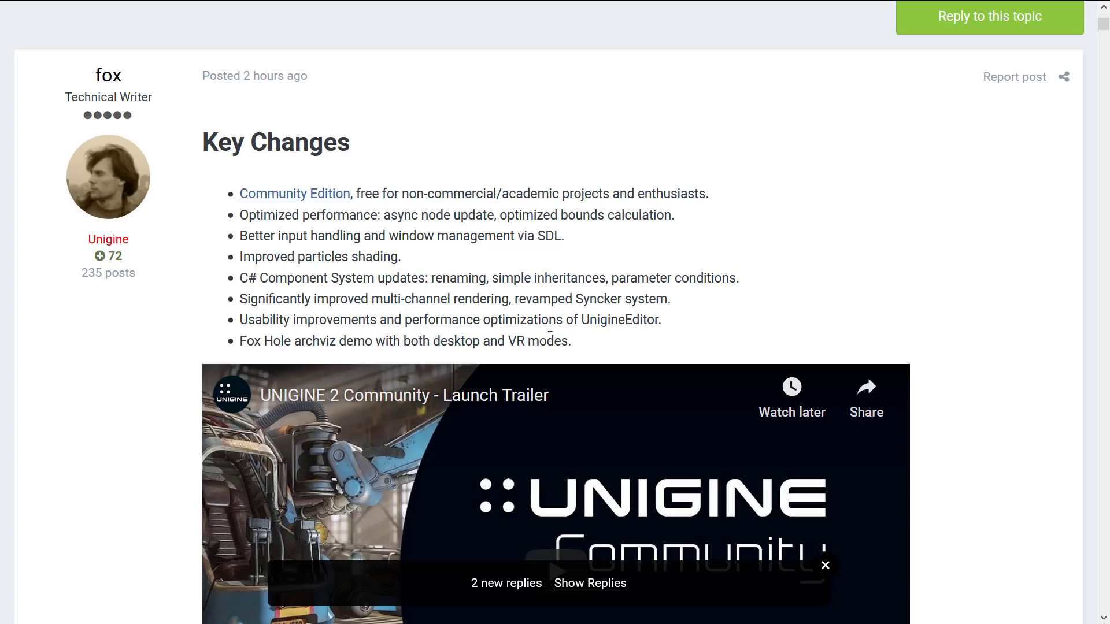
# Scroll down through the UNIGINE 2.11 release notes.
pyautogui.scroll(-10, 617, 323)
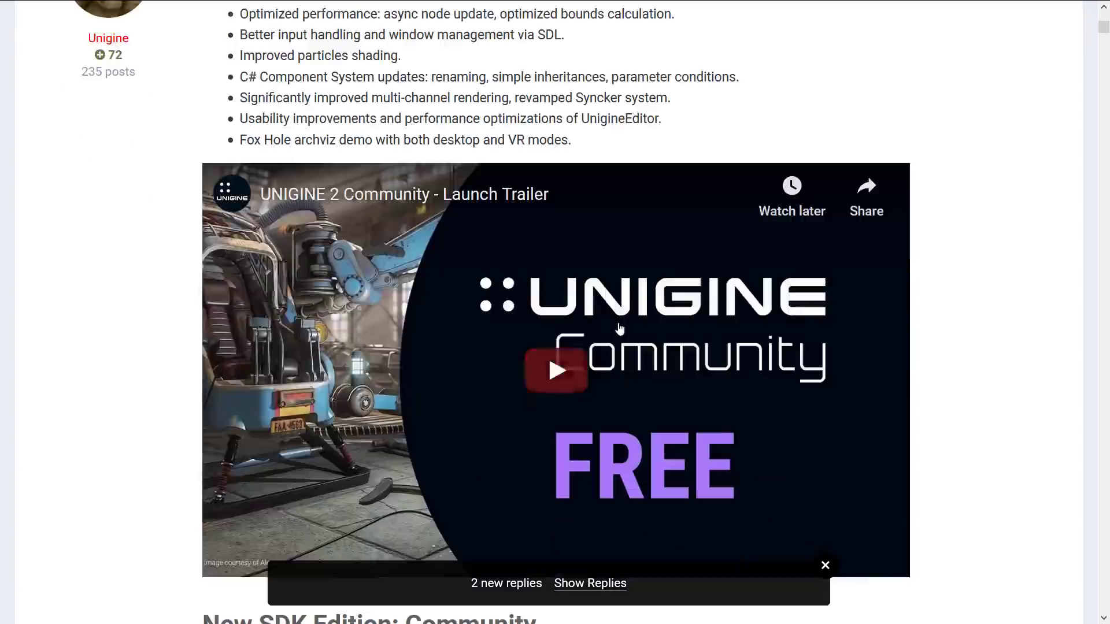
pyautogui.scroll(-12, 635, 389)
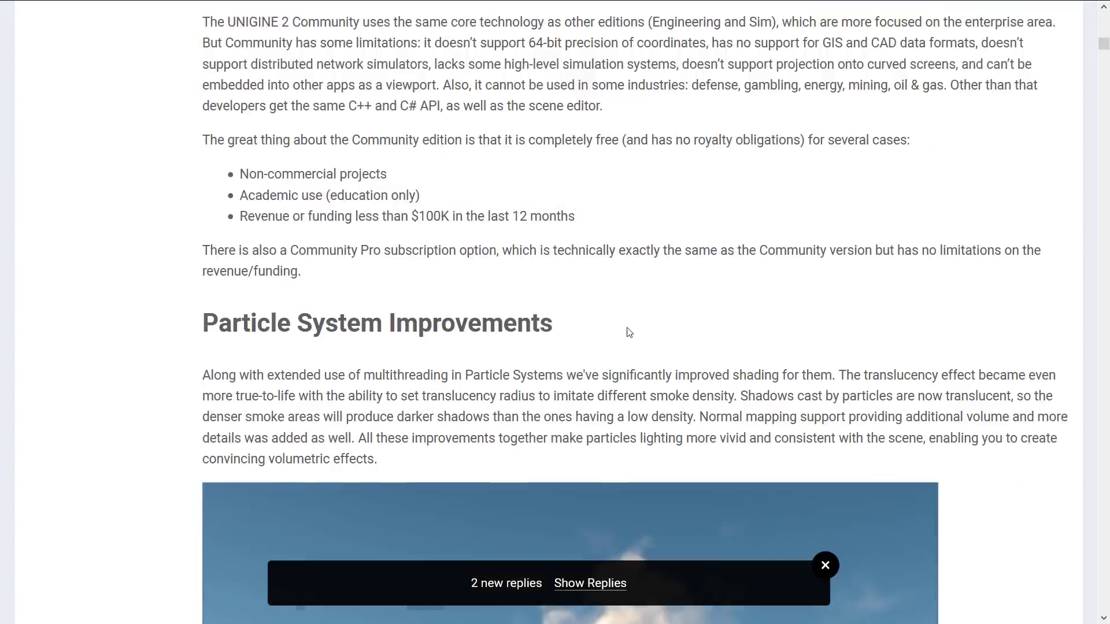
pyautogui.scroll(-15, 629, 334)
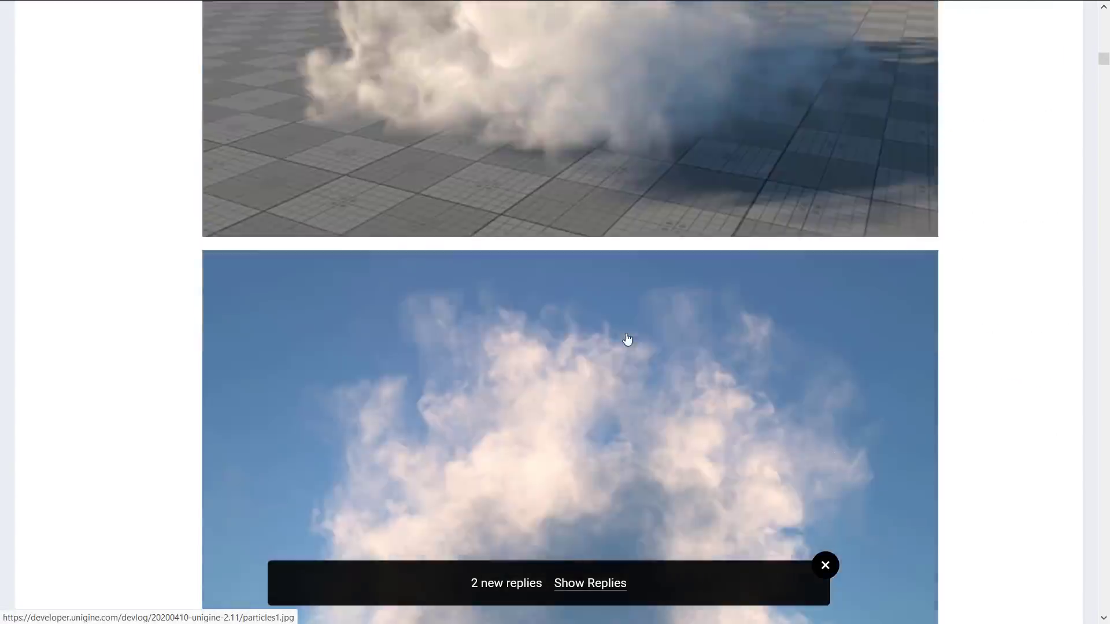
pyautogui.scroll(-9, 627, 332)
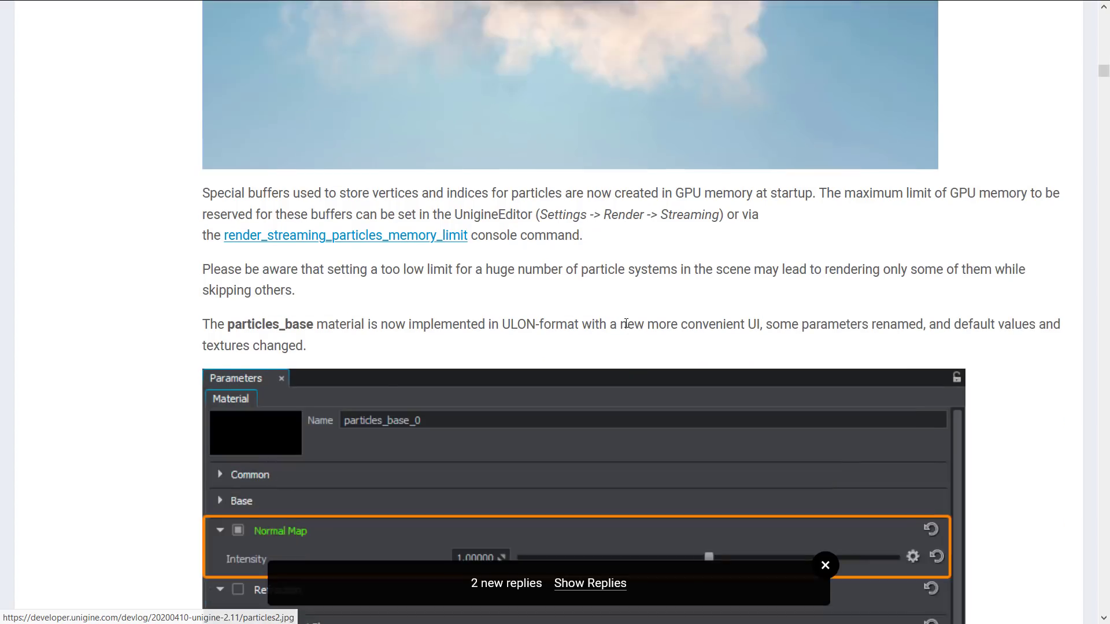
pyautogui.scroll(-15, 625, 326)
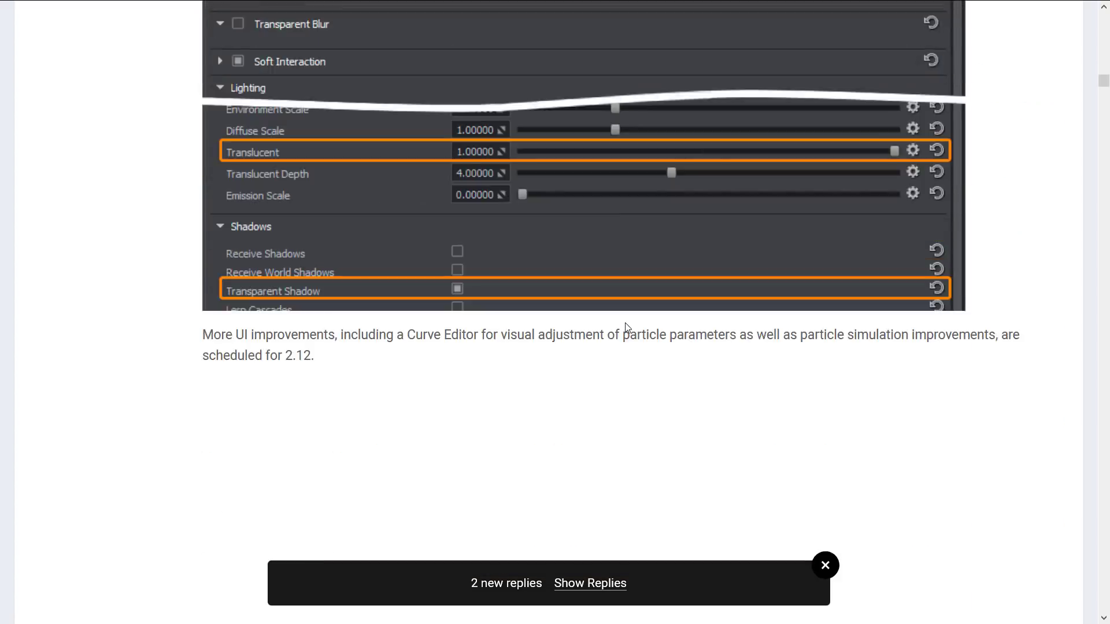
pyautogui.scroll(-4, 625, 326)
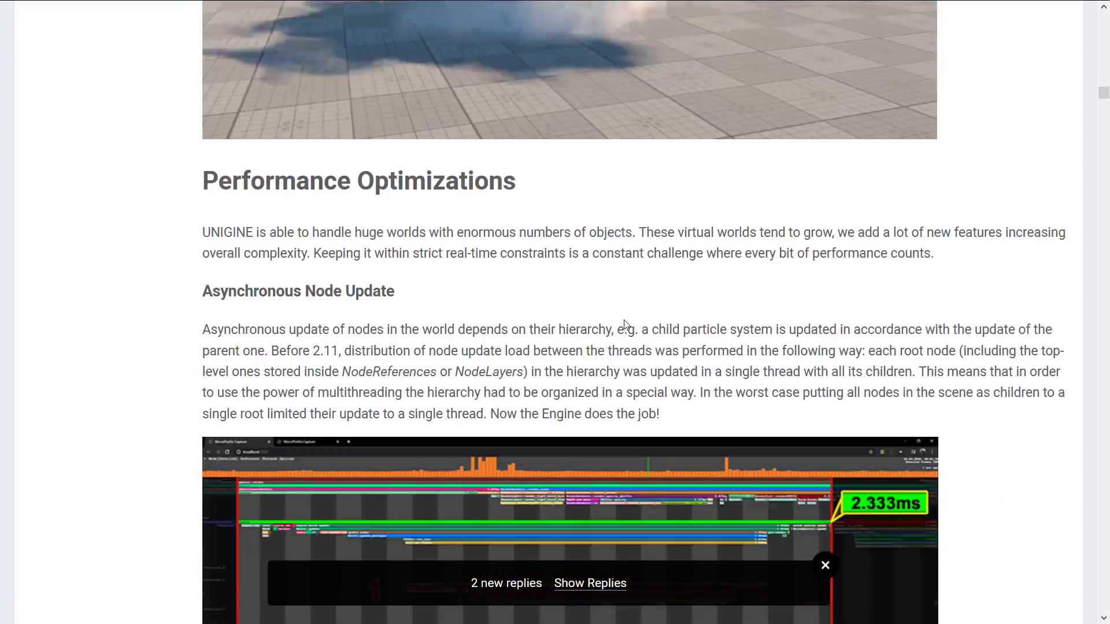
pyautogui.scroll(-10, 643, 286)
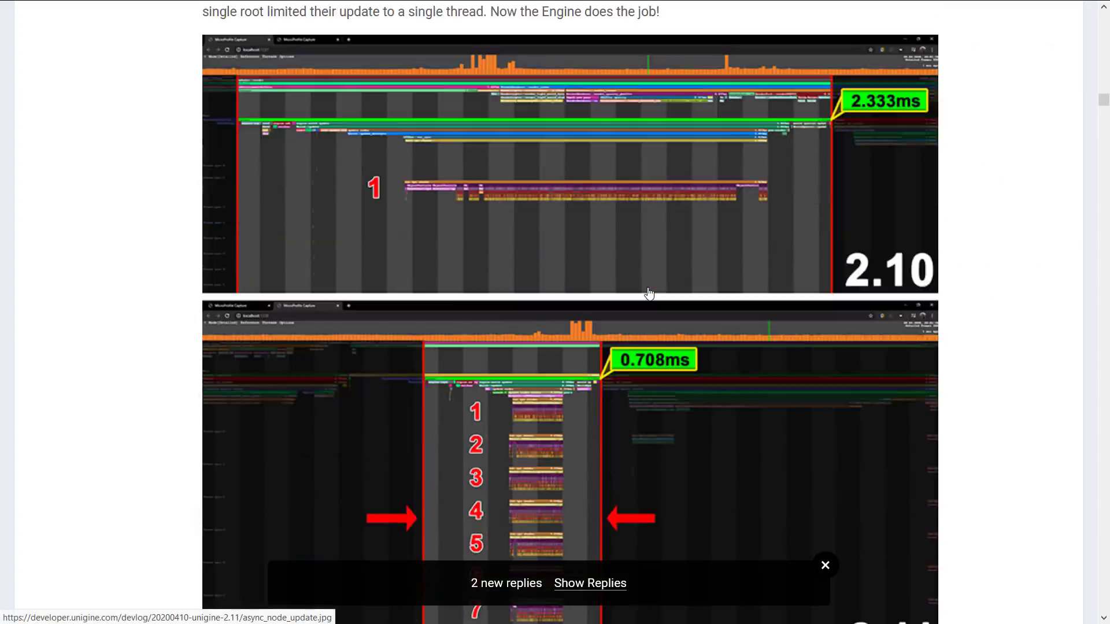
pyautogui.scroll(-15, 649, 283)
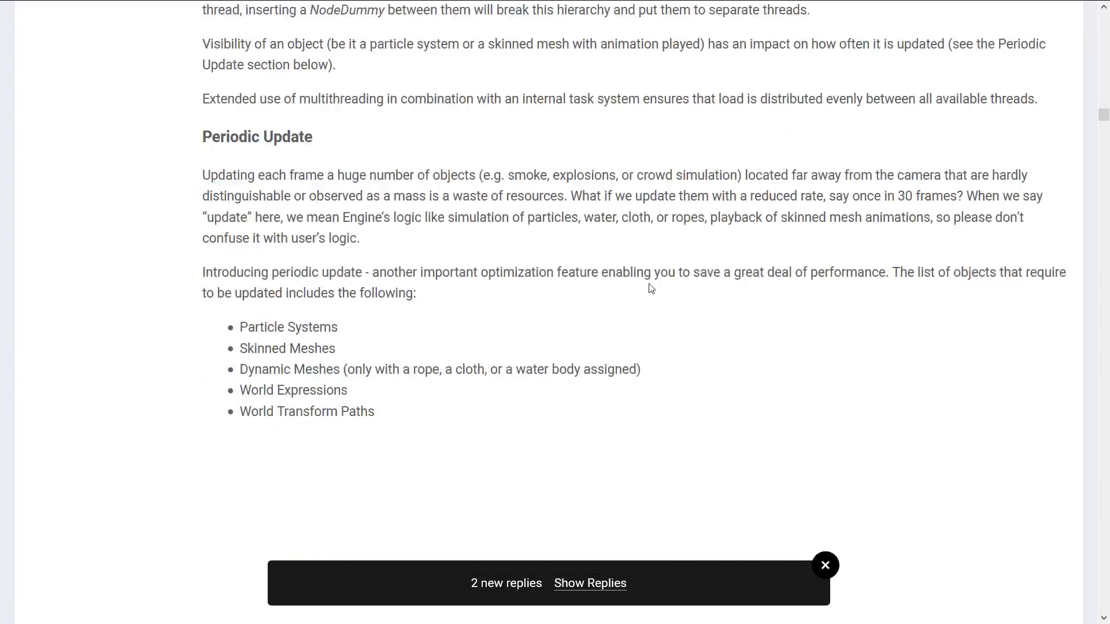
pyautogui.scroll(-7, 648, 287)
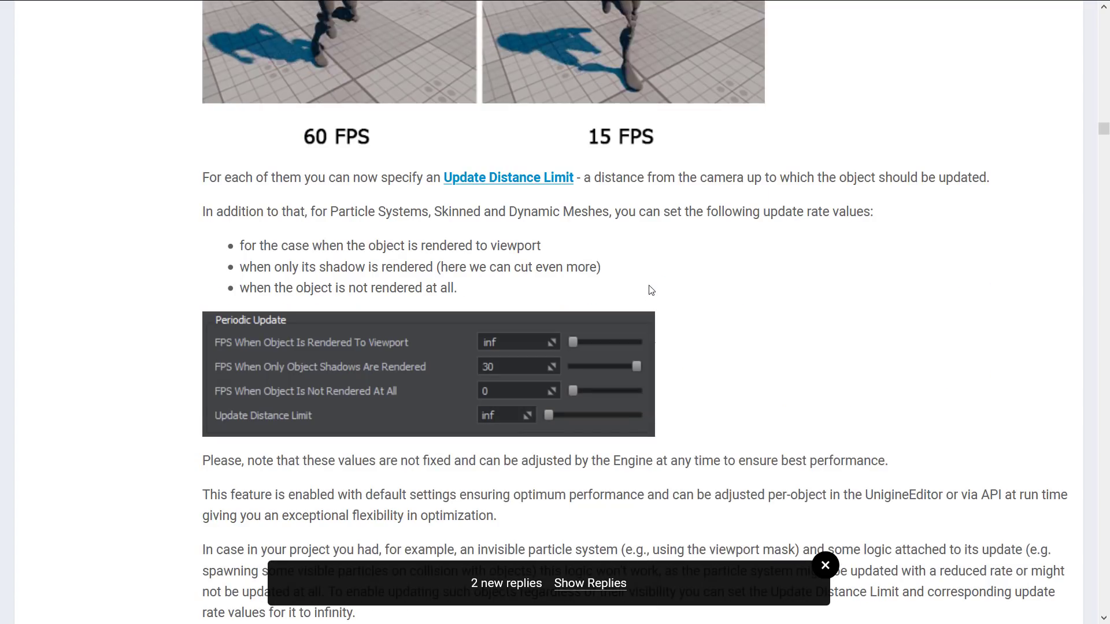
pyautogui.scroll(-20, 652, 290)
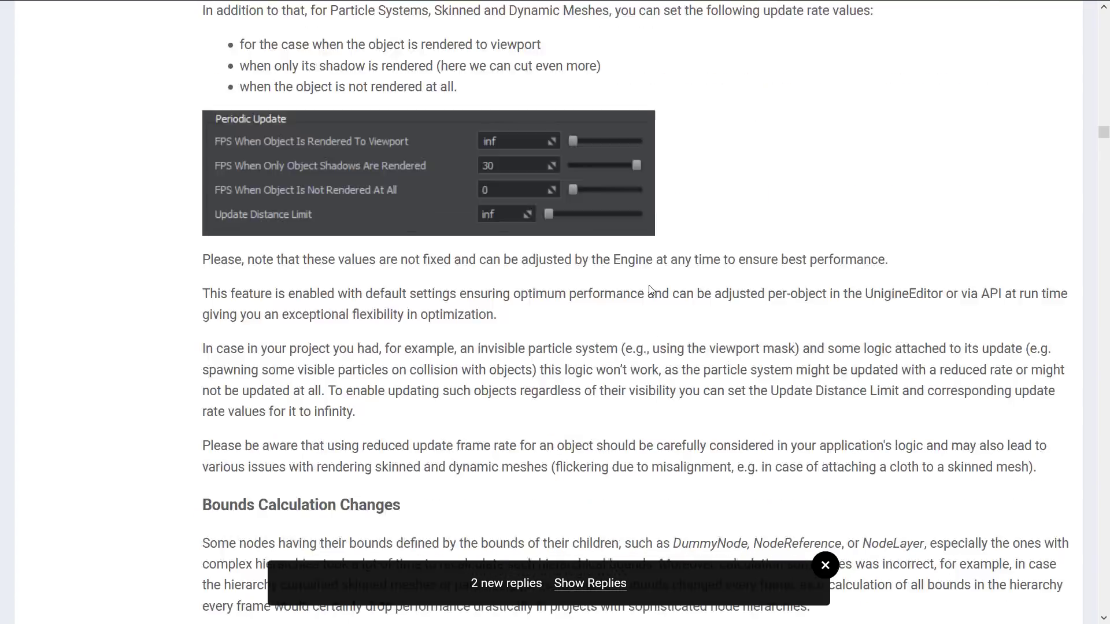
pyautogui.scroll(-20, 651, 288)
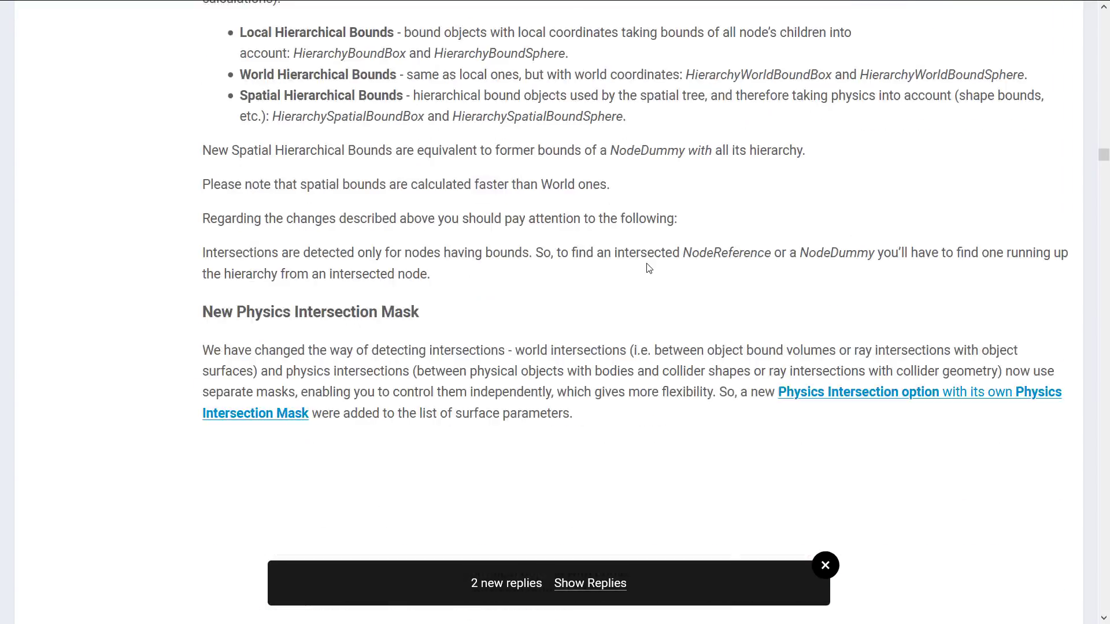
pyautogui.scroll(-9, 649, 252)
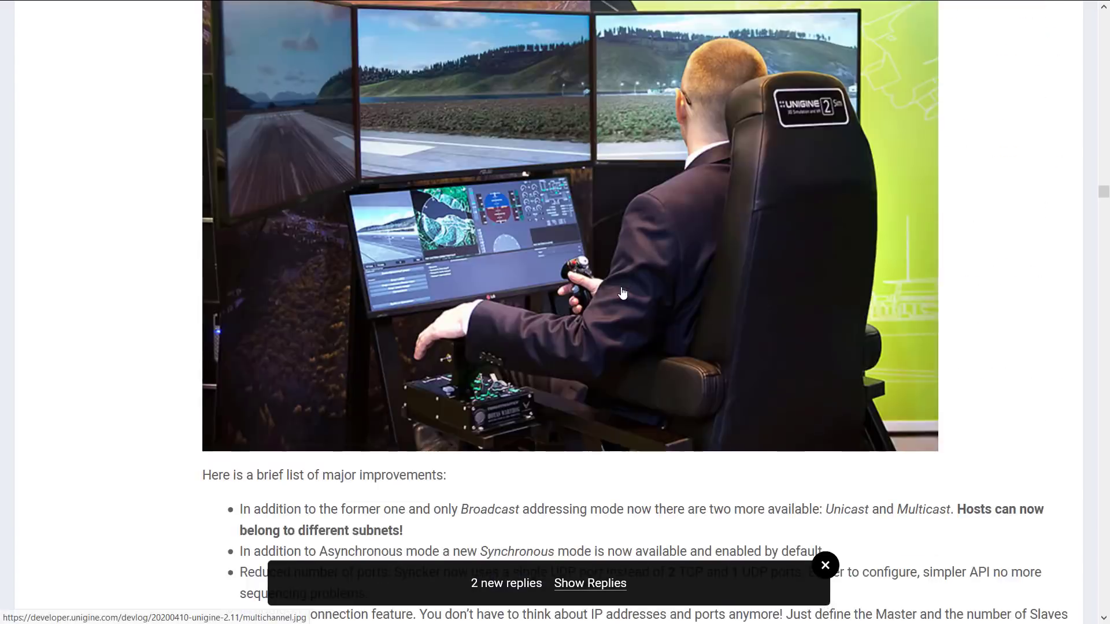
# Read on to the Anti-Aliasing section, then show the Advantages page's engine section.
pyautogui.scroll(2, 623, 292)
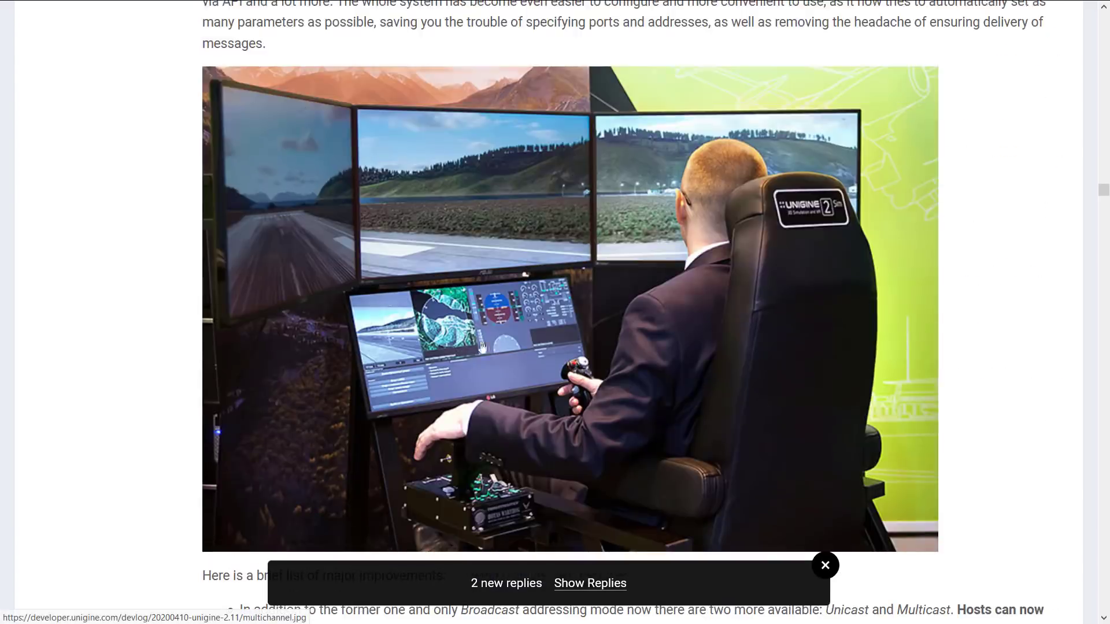
pyautogui.scroll(-11, 491, 342)
pyautogui.scroll(-20, 490, 342)
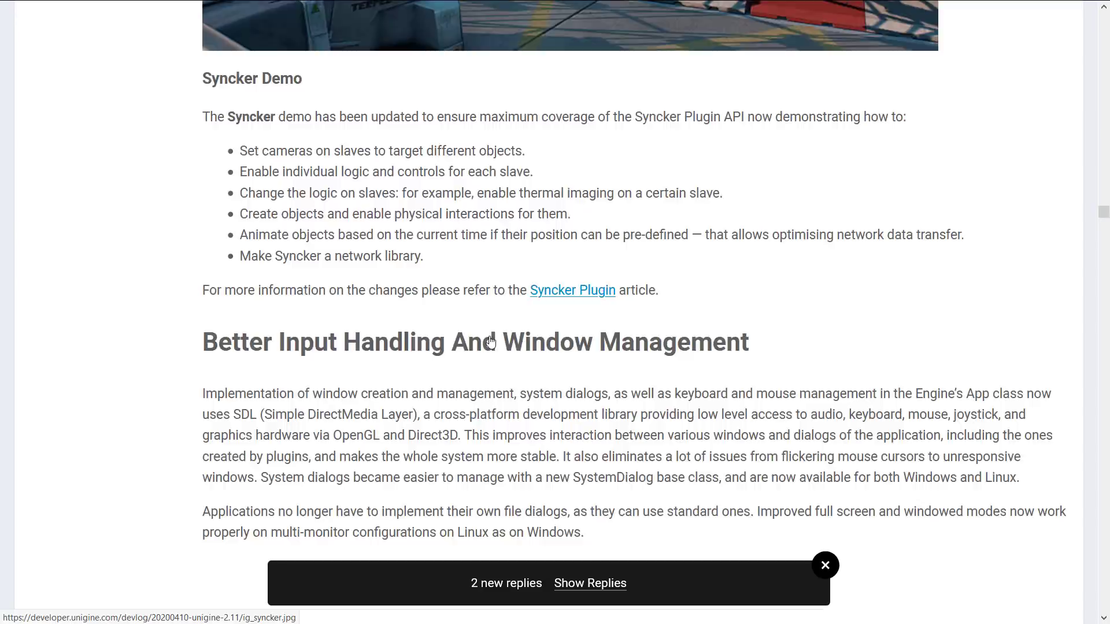
pyautogui.scroll(9, 494, 341)
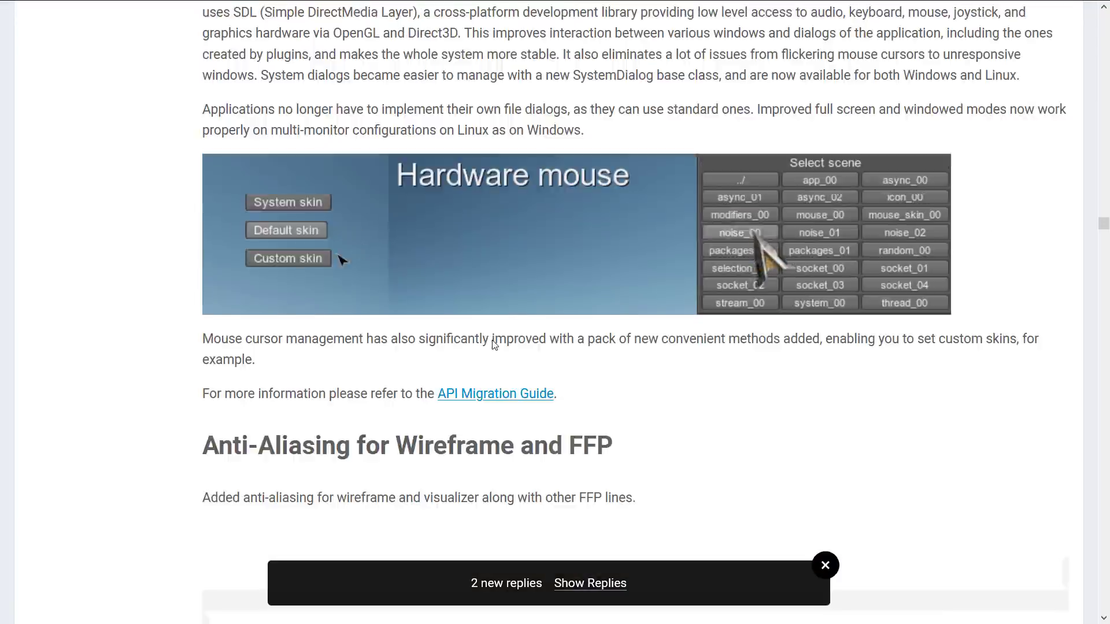
pyautogui.scroll(-3, 537, 269)
pyautogui.scroll(-13, 539, 273)
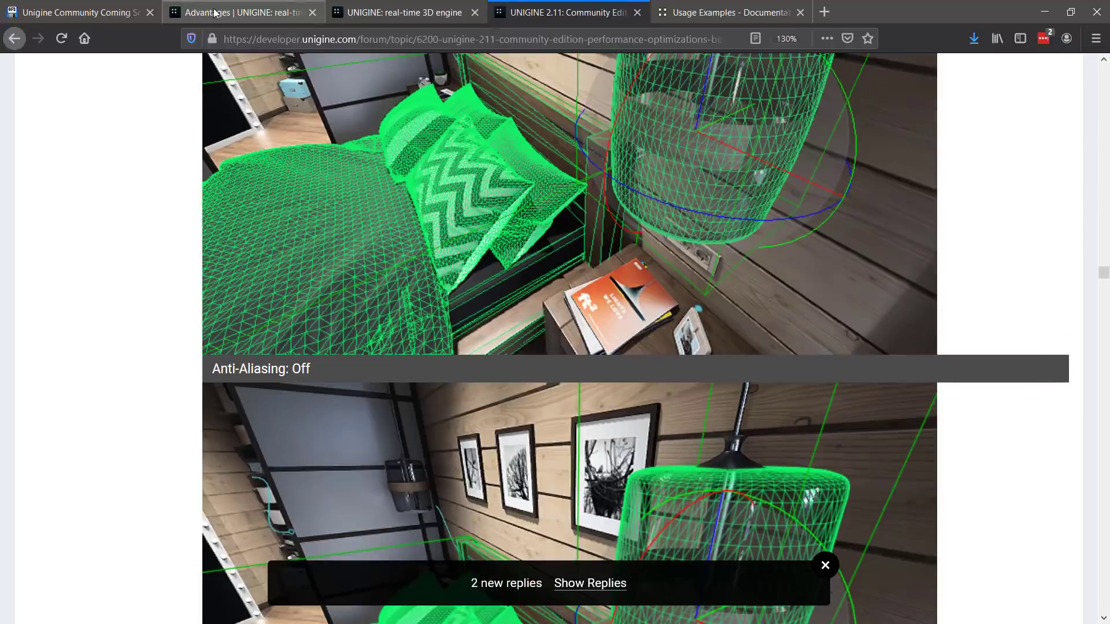
pyautogui.click(214, 12)
pyautogui.scroll(10, 546, 241)
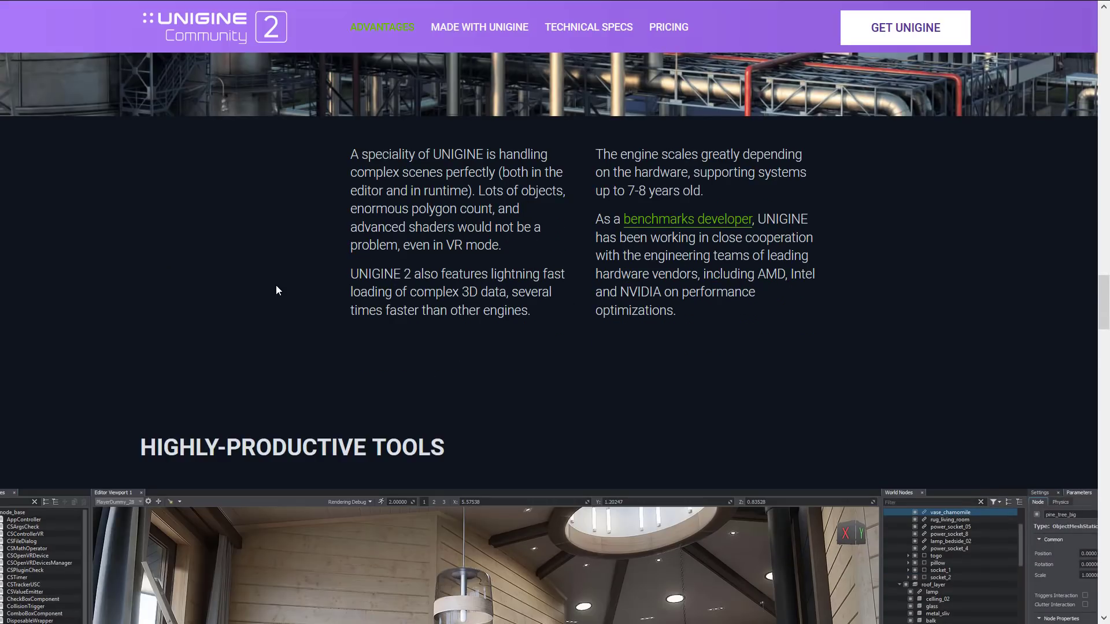
# Return to UnigineEditor and fly the camera up to the glass and liquid refraction pedestals.
pyautogui.hotkey('alt', 'Tab')
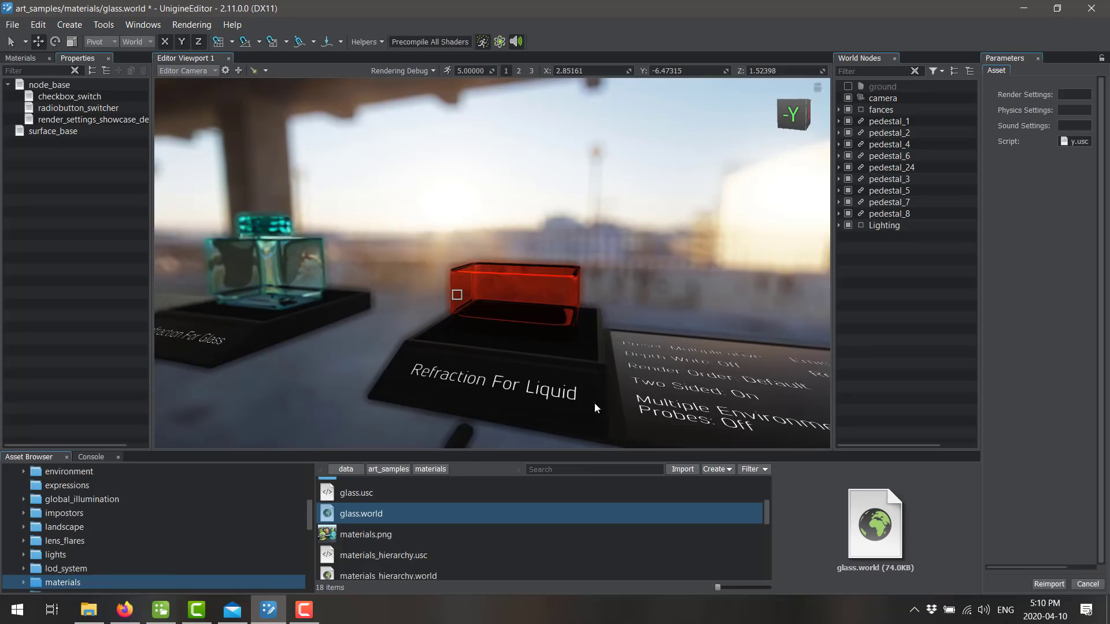
pyautogui.moveTo(604, 305); pyautogui.dragTo(404, 303, button='right')
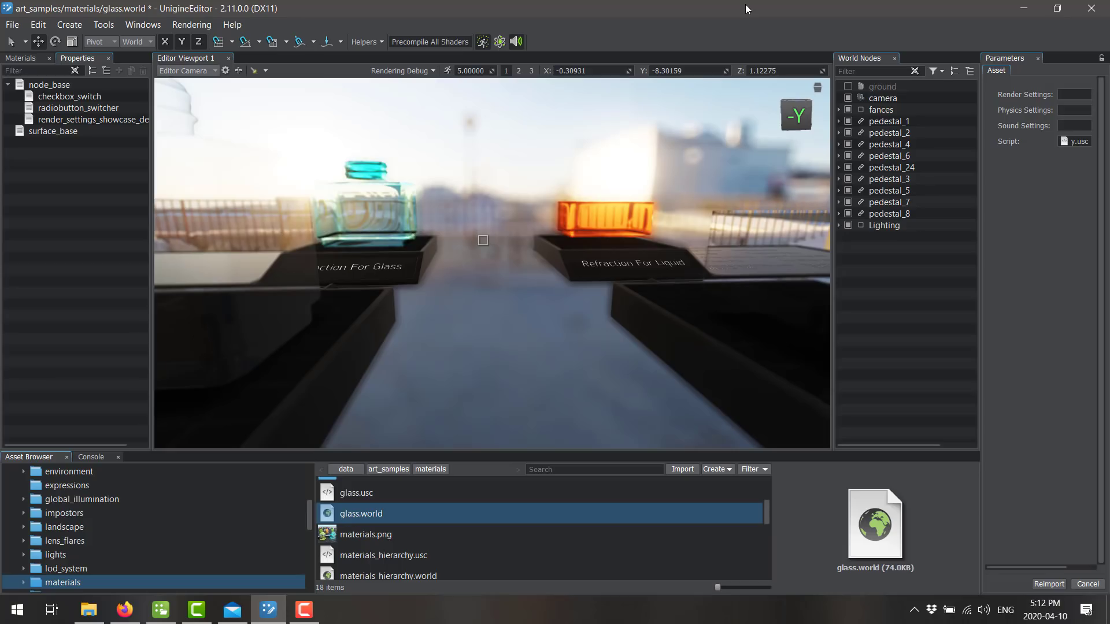
pyautogui.moveTo(629, 203); pyautogui.dragTo(693, 228, button='right')
pyautogui.press('d')
pyautogui.press('w')
pyautogui.press('w')
# Open clouds/coverage.world from art_samples, discarding unsaved glass.world changes.
pyautogui.click(386, 470)
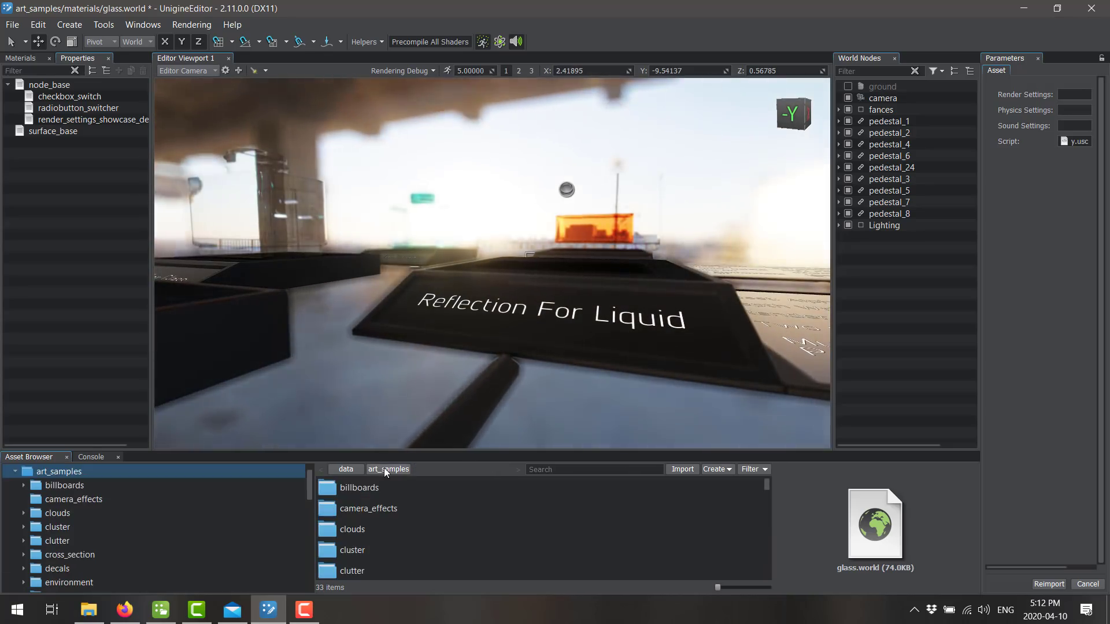
pyautogui.scroll(-1, 379, 515)
pyautogui.doubleClick(367, 513)
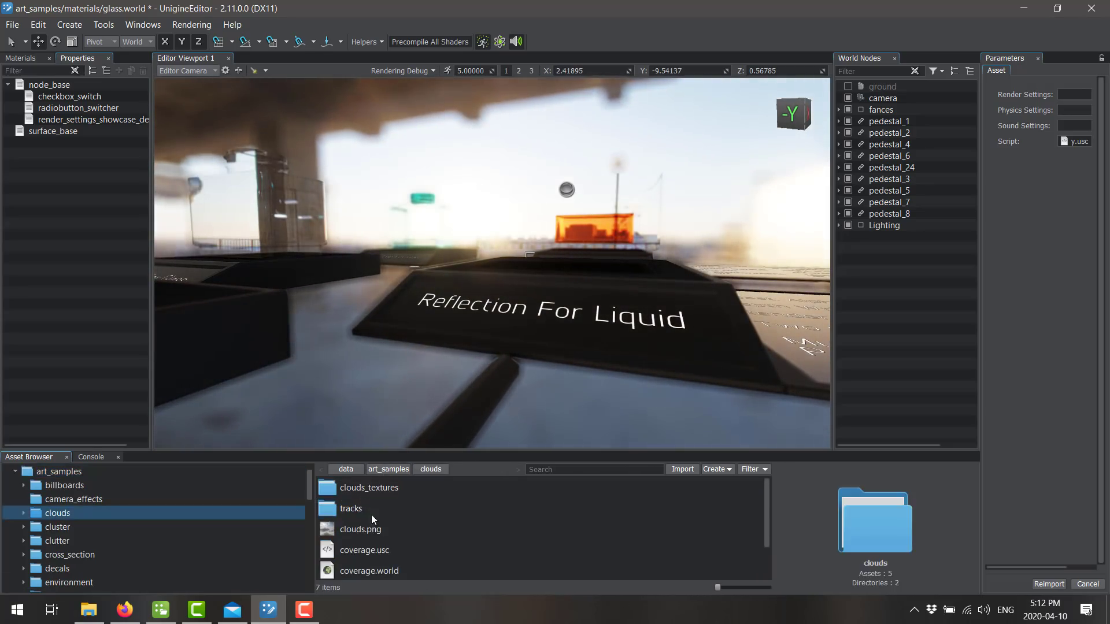
pyautogui.doubleClick(363, 567)
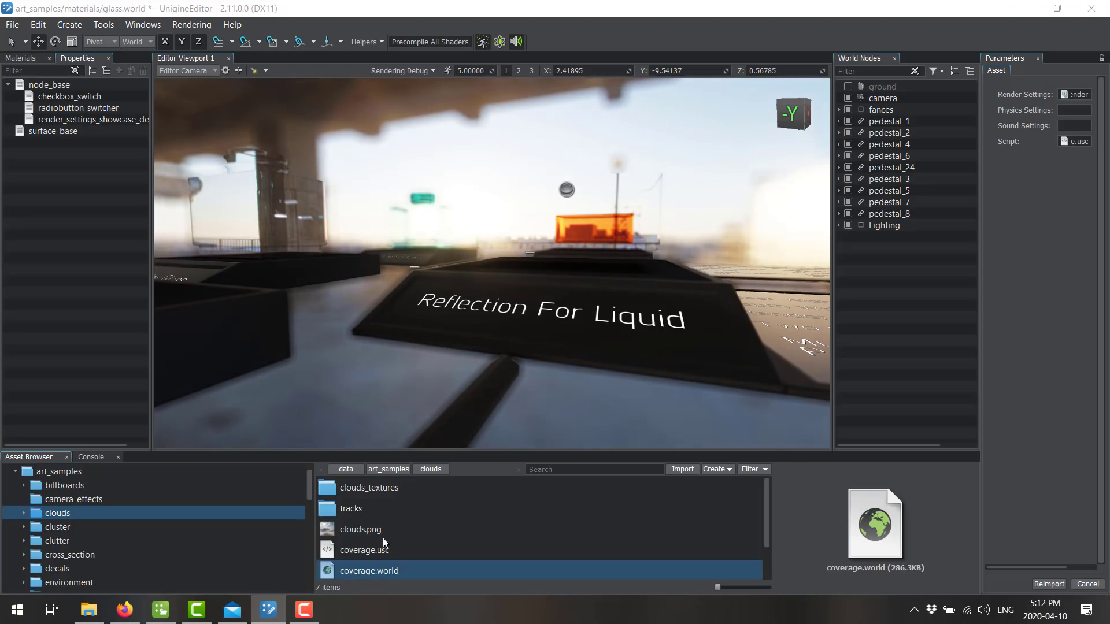
pyautogui.click(603, 322)
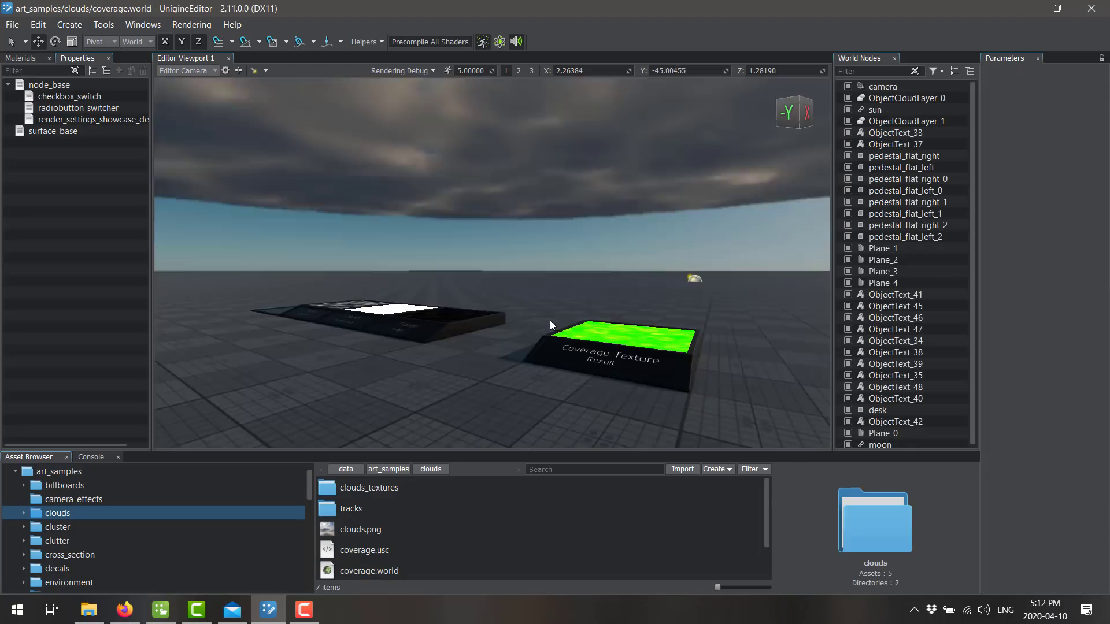